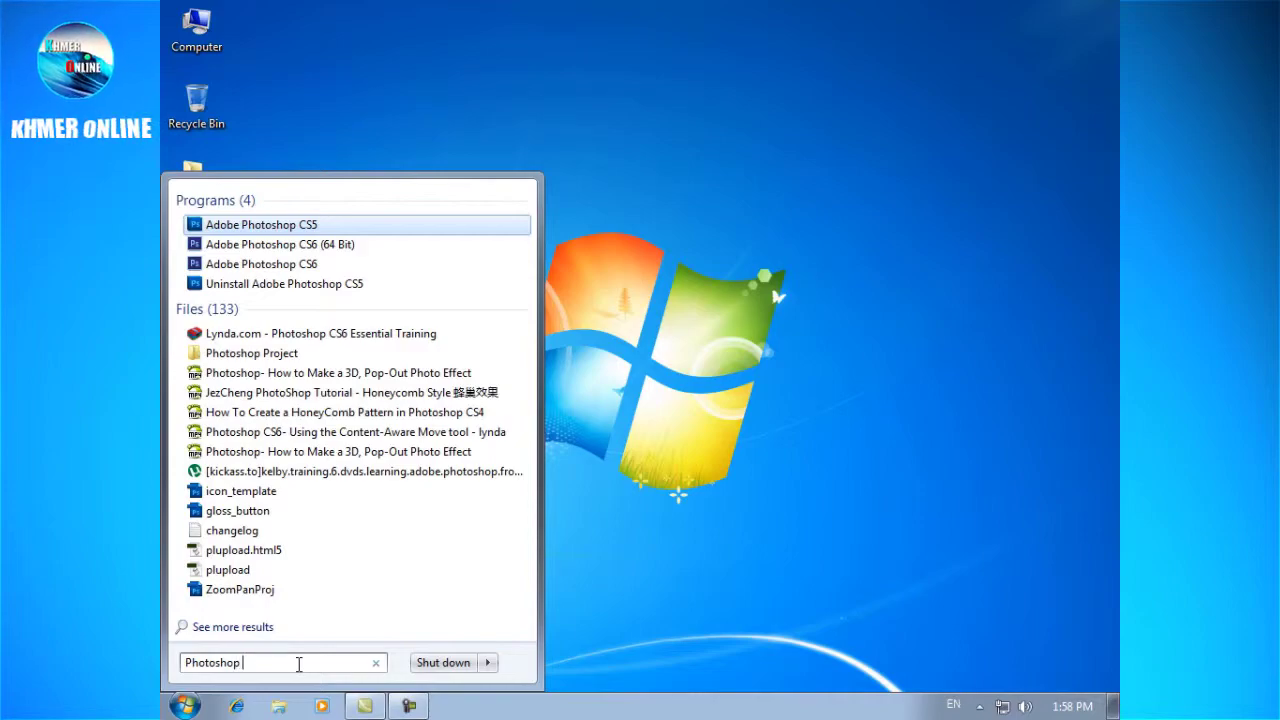
# Launch Adobe Photoshop CS5 from the Start menu search results, then close it
pyautogui.write('CS5')
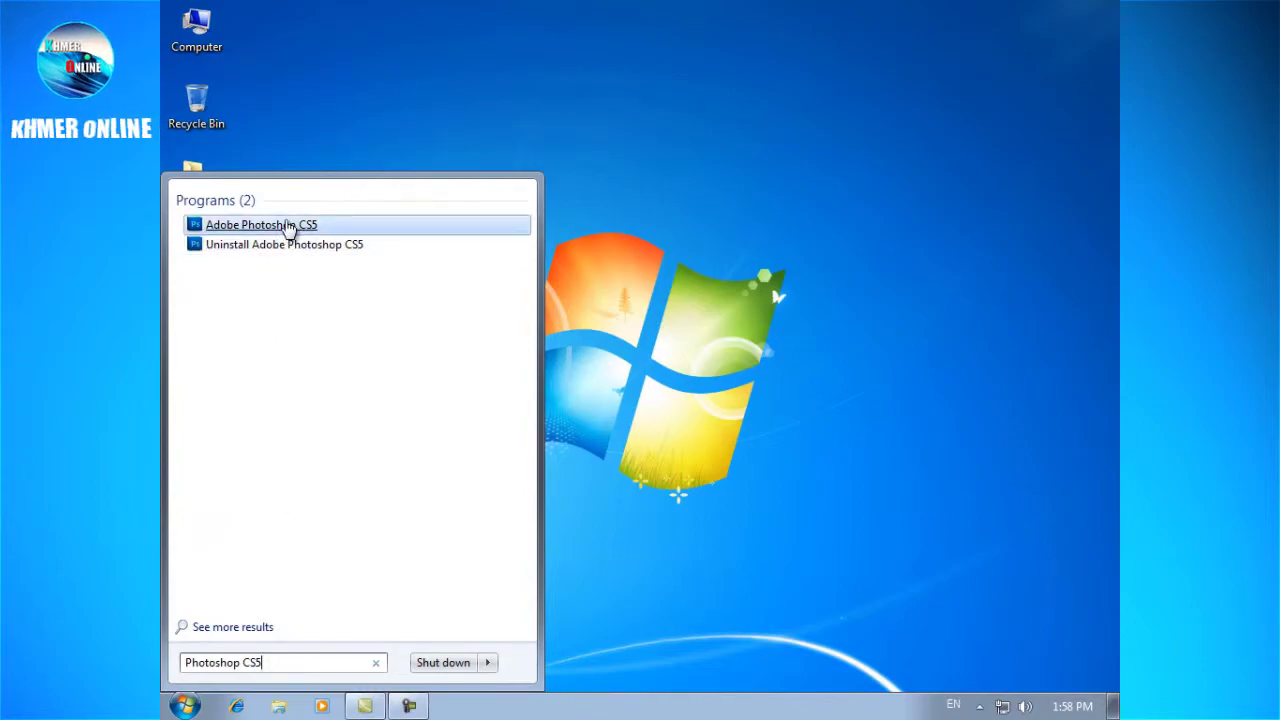
pyautogui.click(288, 226)
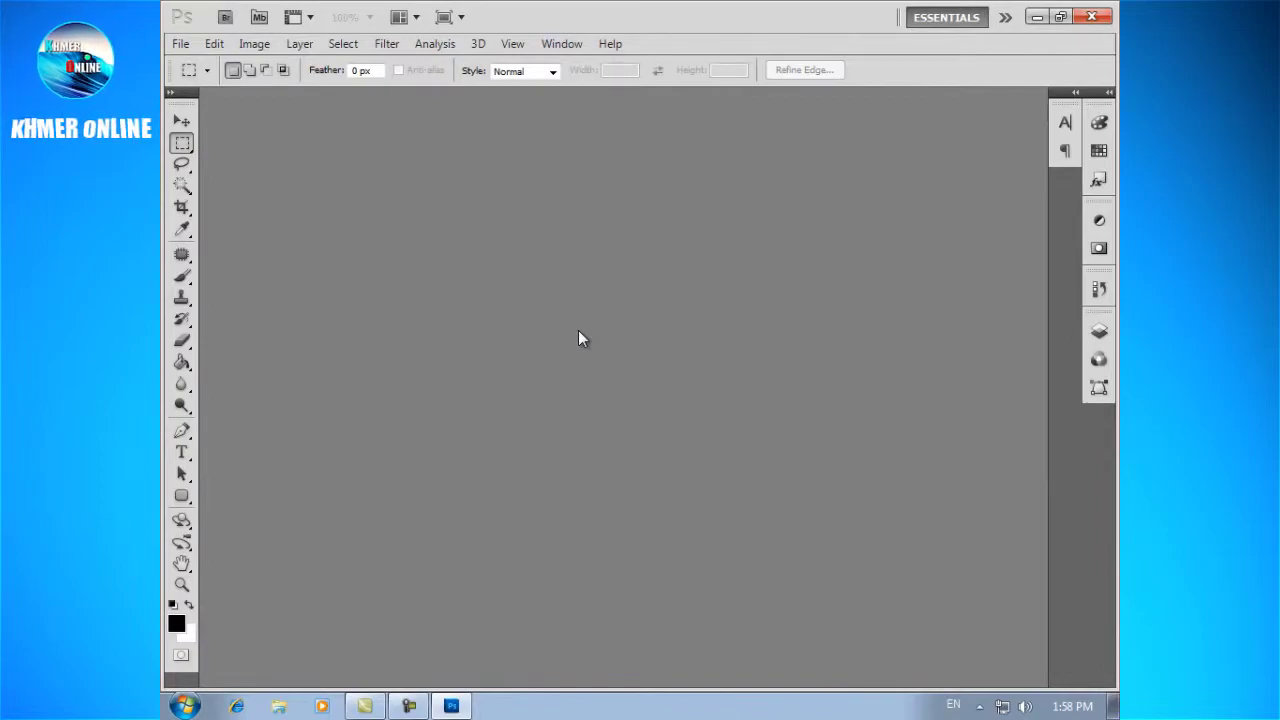
pyautogui.click(1092, 16)
# Start Photoshop by running 'Photoshop' from the Run dialog, then close it again
pyautogui.press('super')
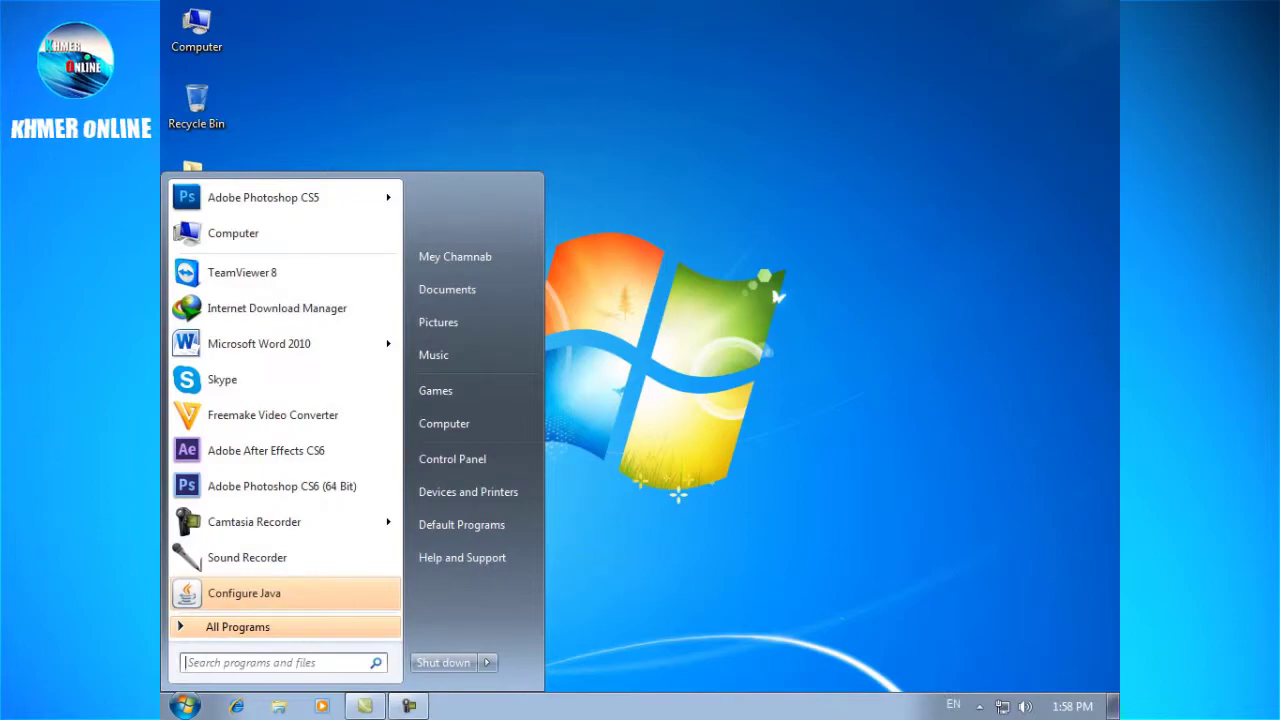
pyautogui.write('run')
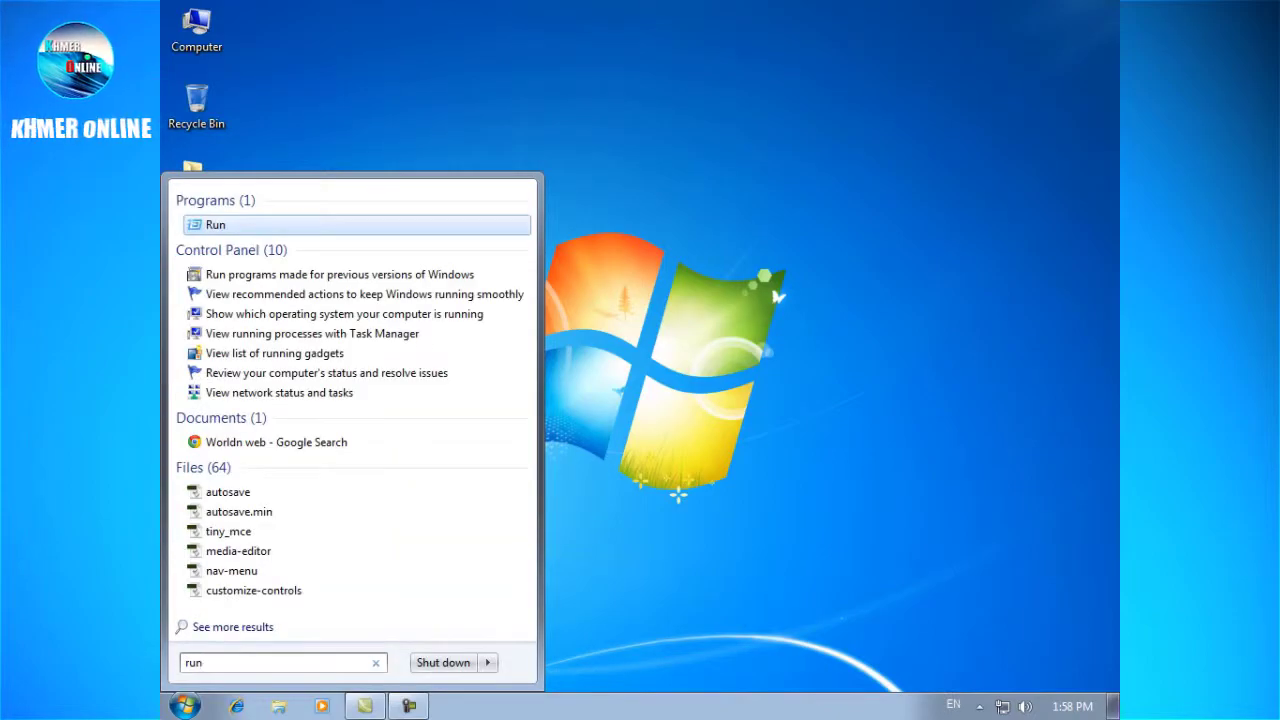
pyautogui.click(215, 226)
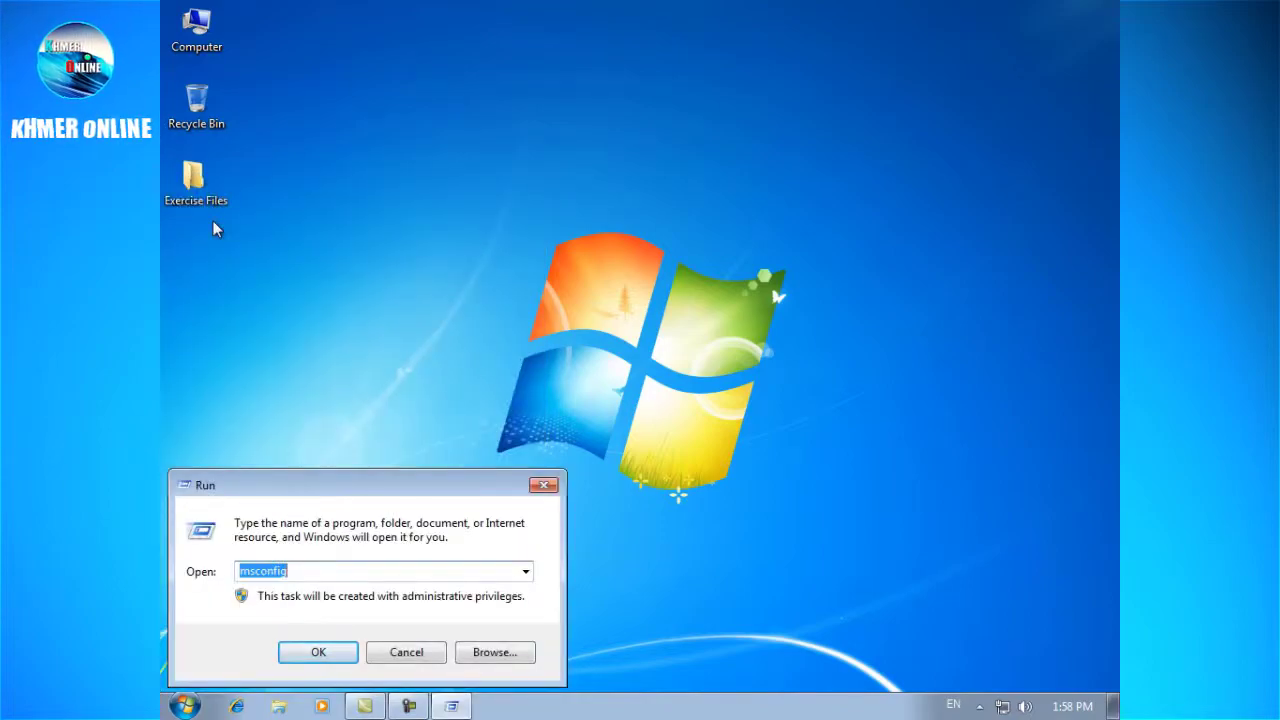
pyautogui.write('Photoshop')
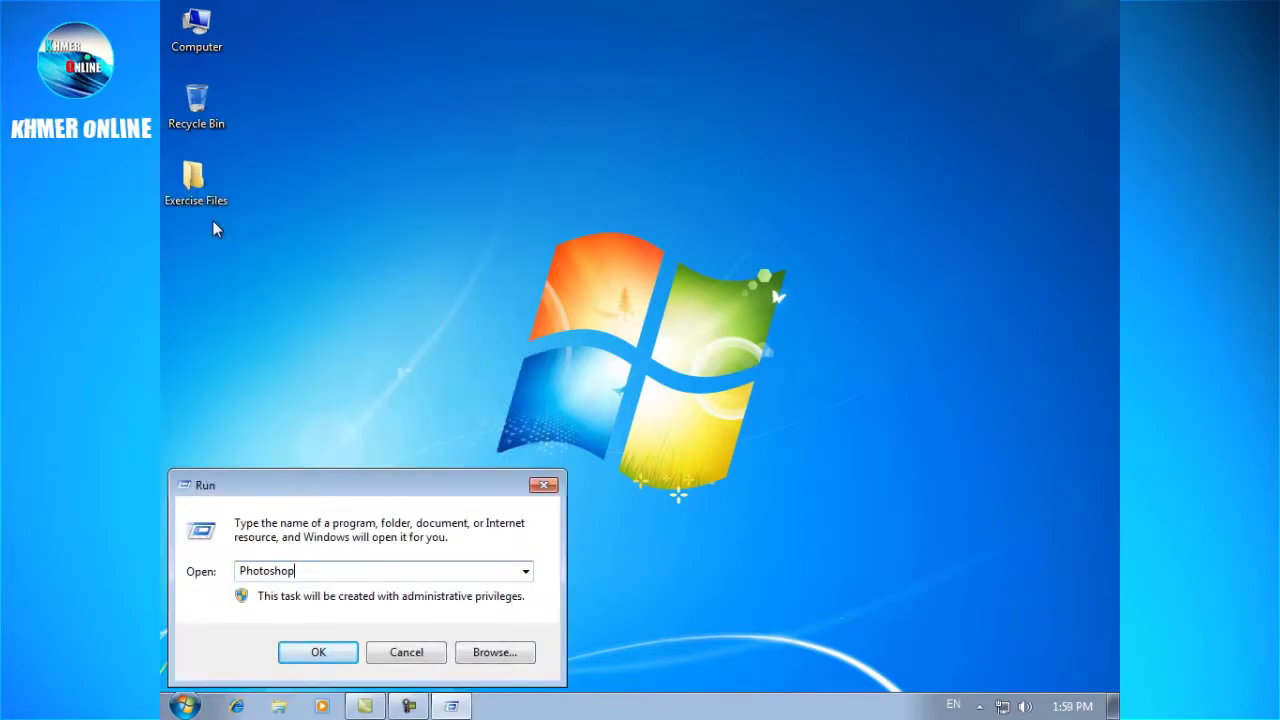
pyautogui.click(322, 652)
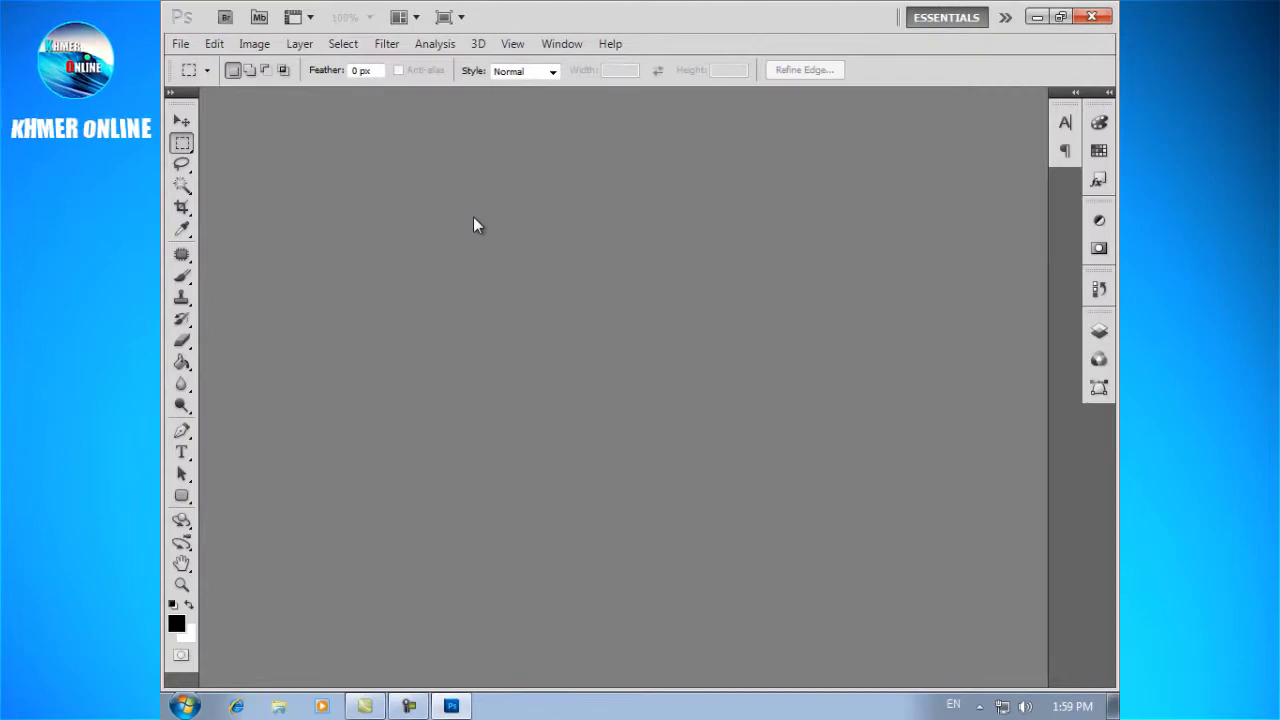
pyautogui.click(1091, 17)
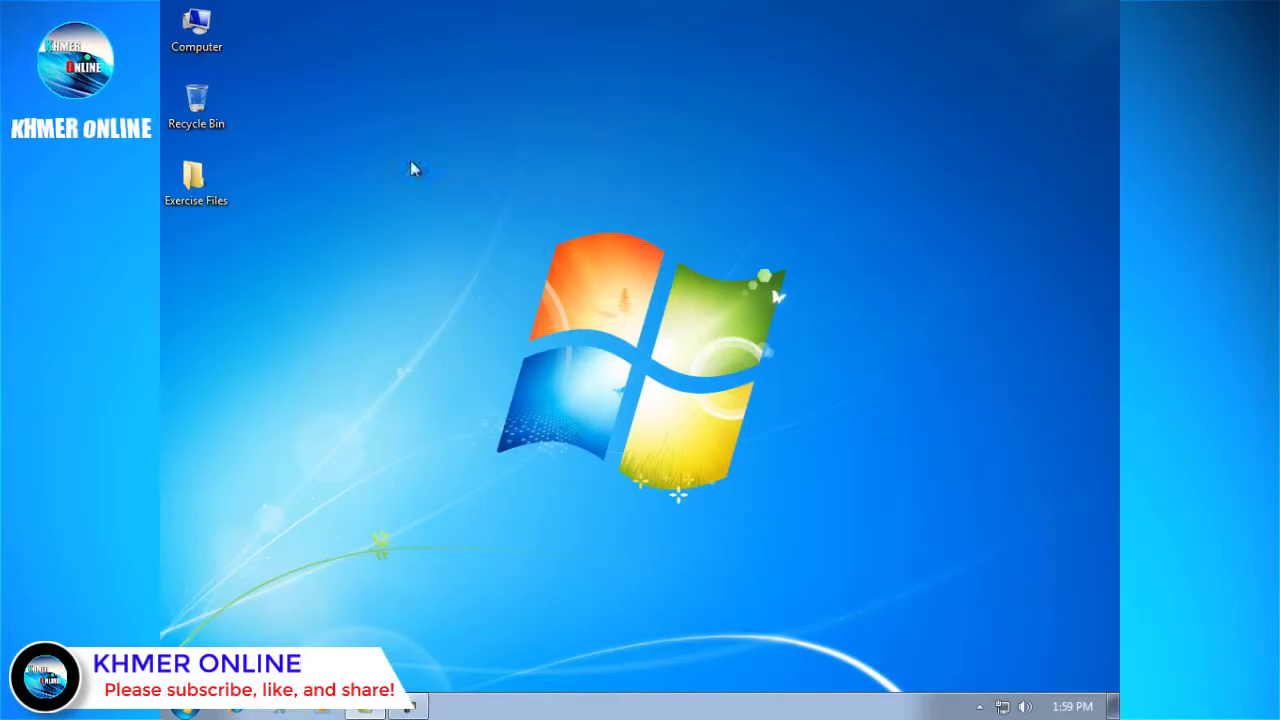
# Browse to C:\Program Files (x86)\Adobe\Adobe Photoshop CS5 and start Photoshop from there
pyautogui.doubleClick(197, 28)
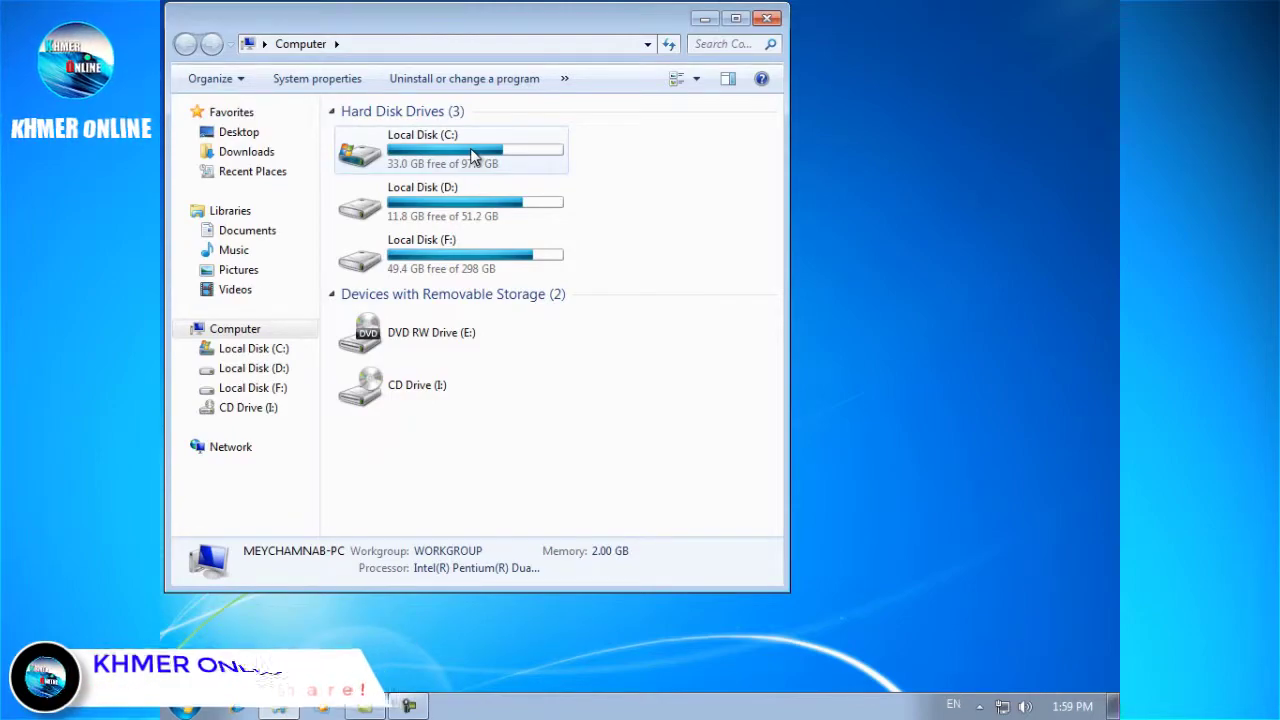
pyautogui.doubleClick(474, 157)
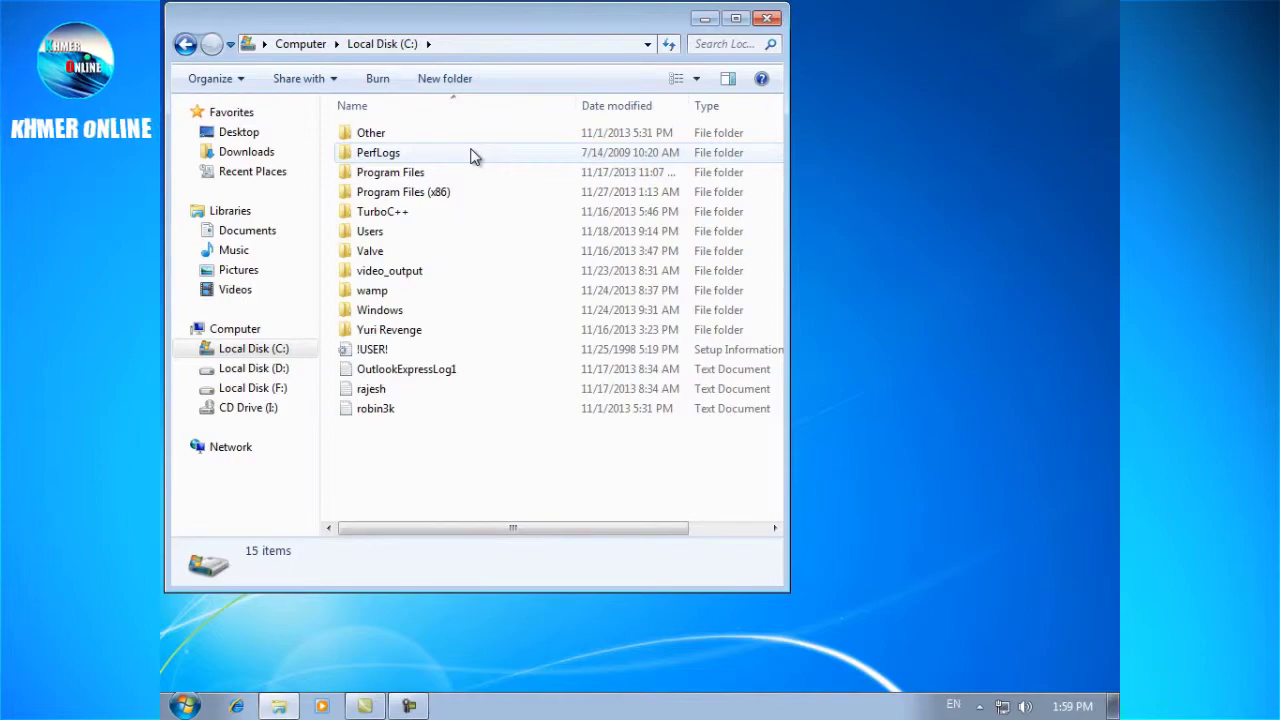
pyautogui.doubleClick(424, 193)
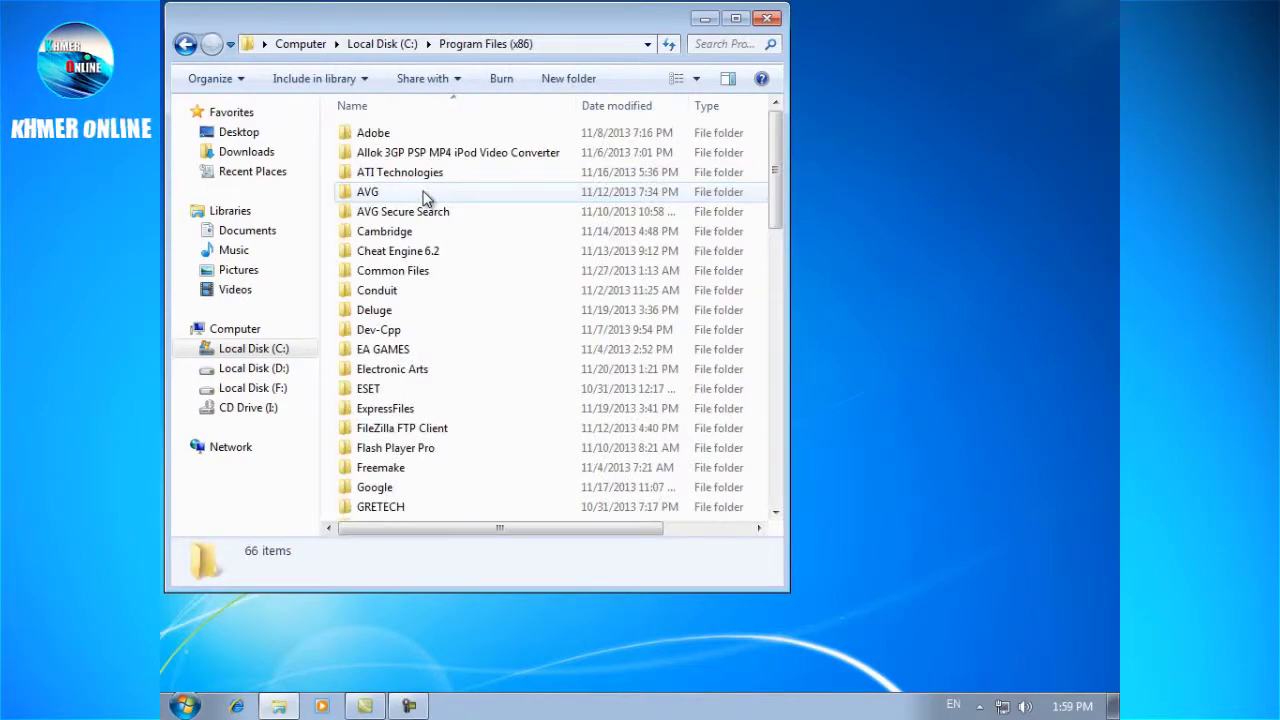
pyautogui.doubleClick(392, 136)
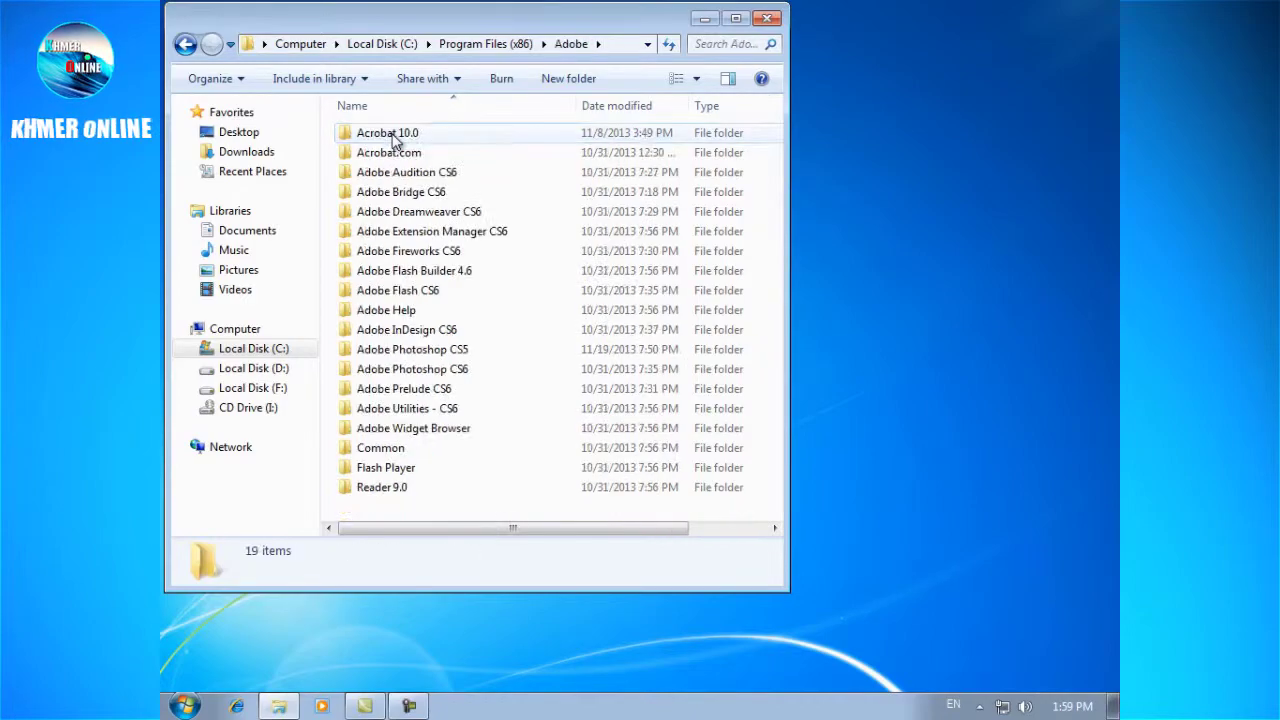
pyautogui.doubleClick(473, 352)
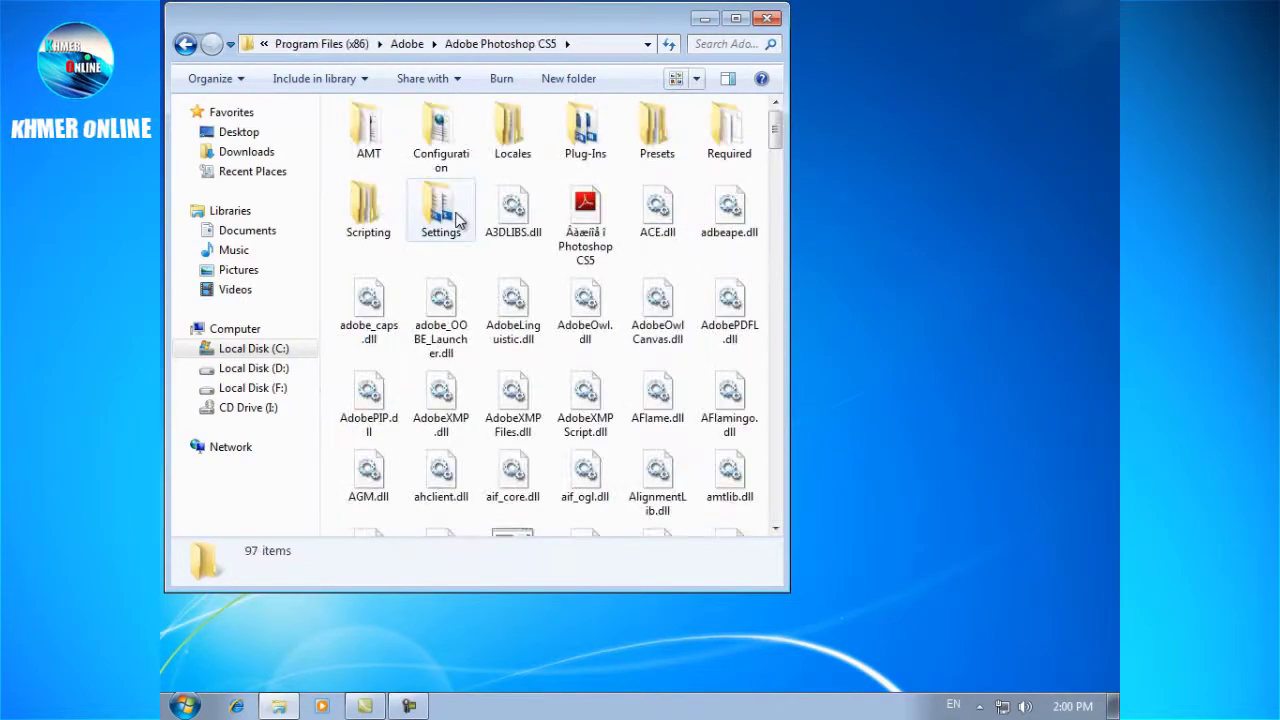
pyautogui.moveTo(777, 120); pyautogui.dragTo(777, 358)
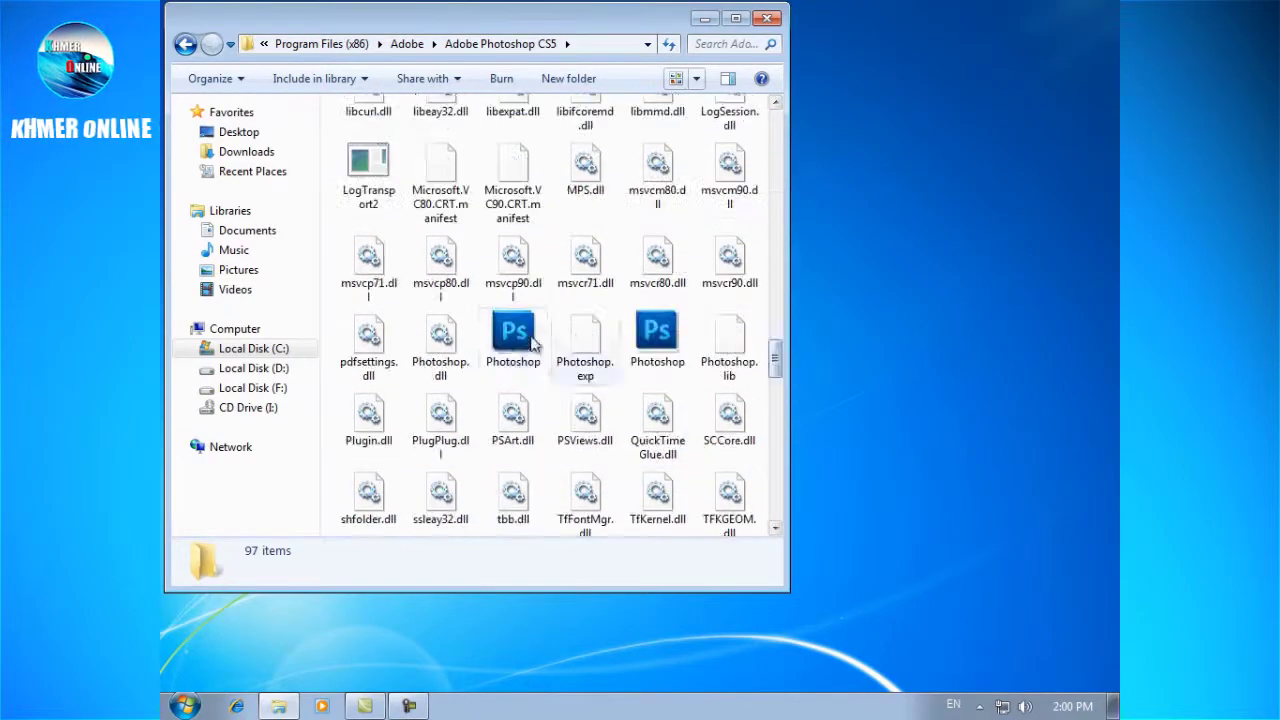
pyautogui.click(513, 338)
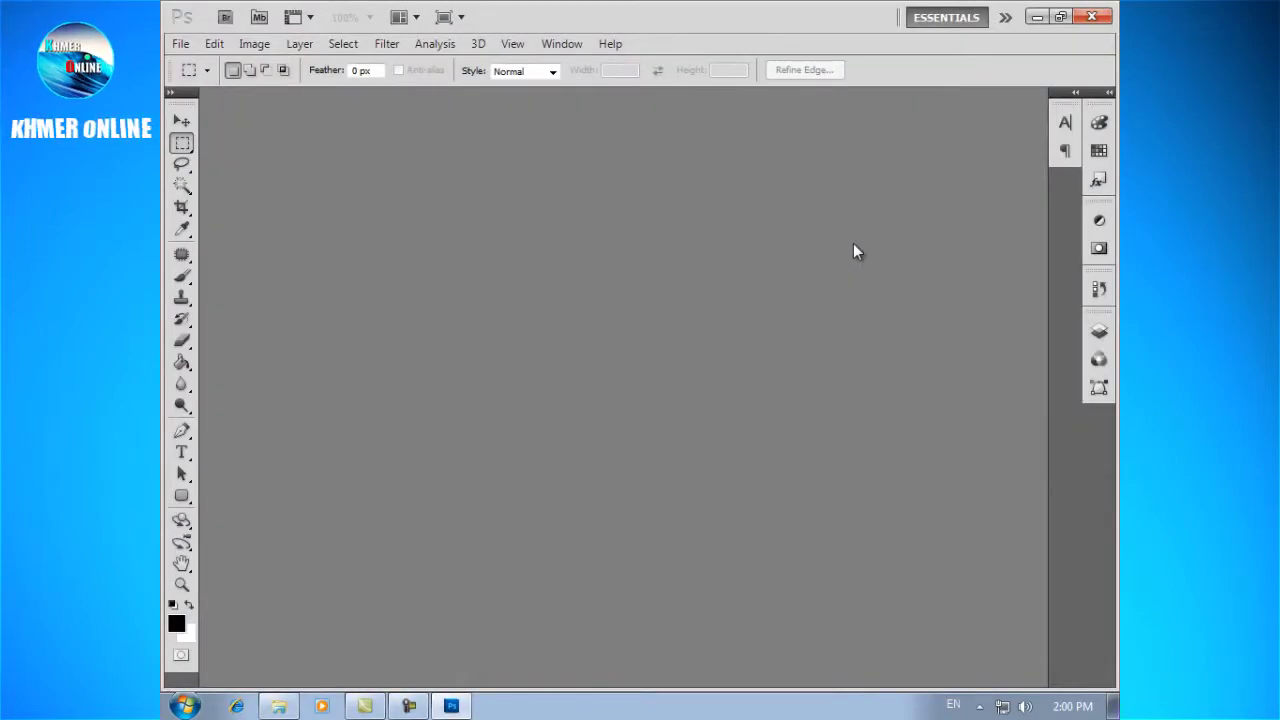
# Bring the Explorer window for the Adobe Photoshop CS5 folder back to the front
pyautogui.hotkey('alt', 'Tab')
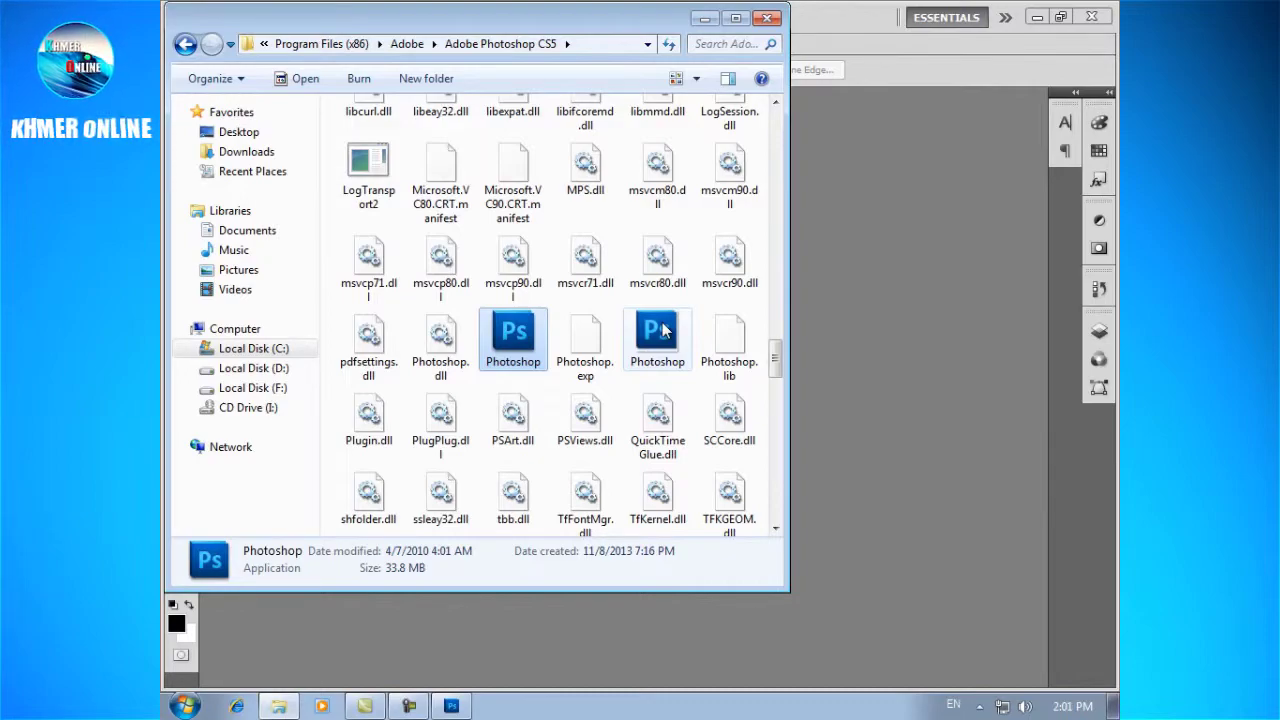
# Relaunch Photoshop through the Run dialog so its empty workspace is in front
pyautogui.press('super')
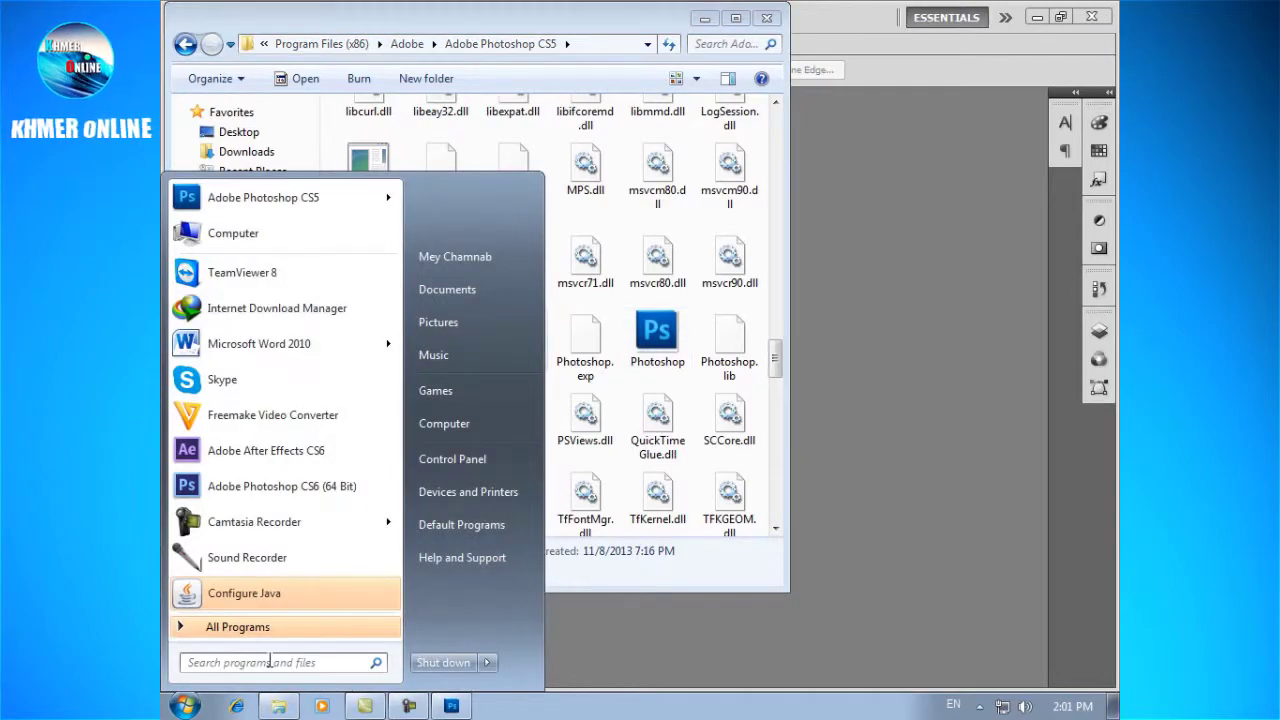
pyautogui.write('run')
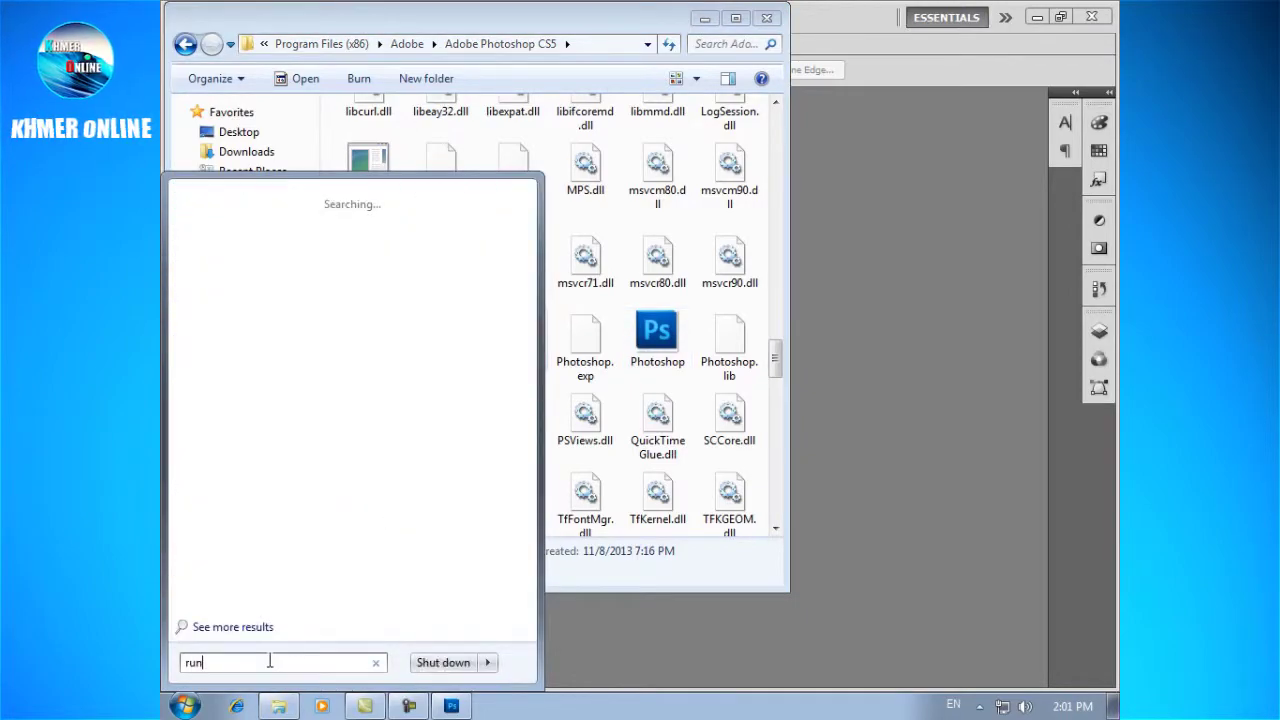
pyautogui.press('Return')
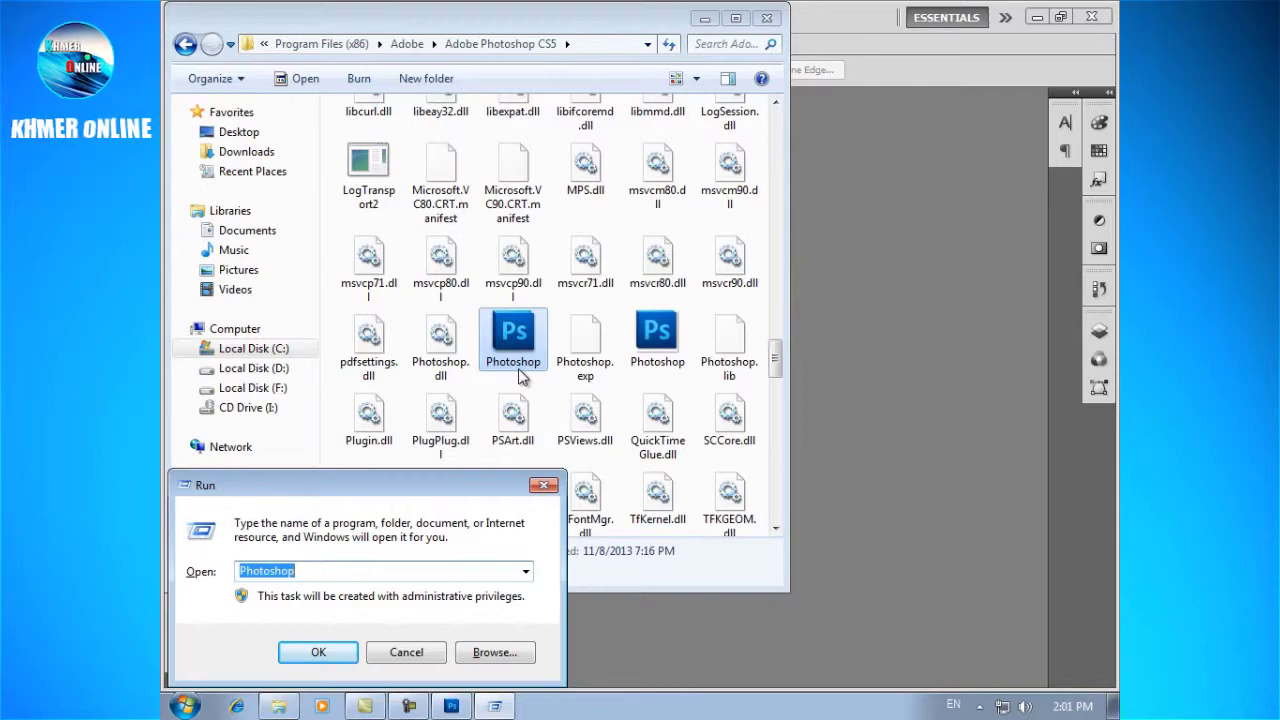
pyautogui.press('Return')
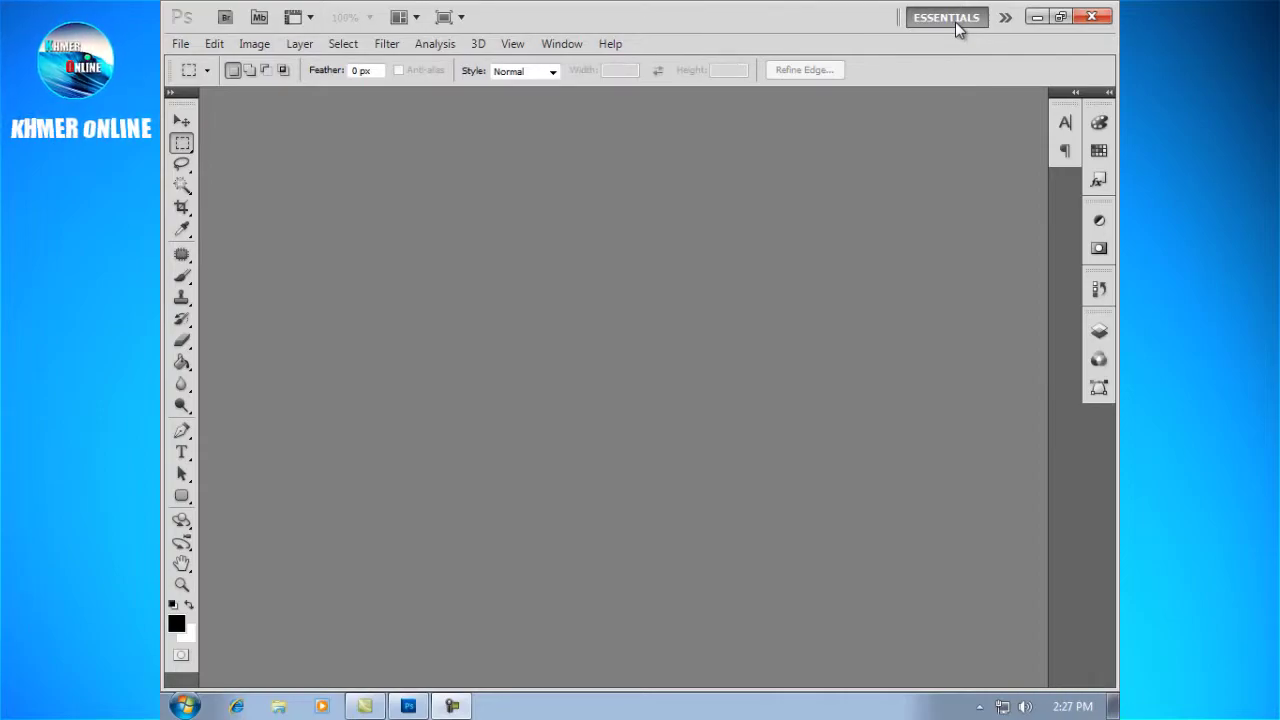
# Show the workspace presets list from the switcher next to ESSENTIALS
pyautogui.click(1006, 18)
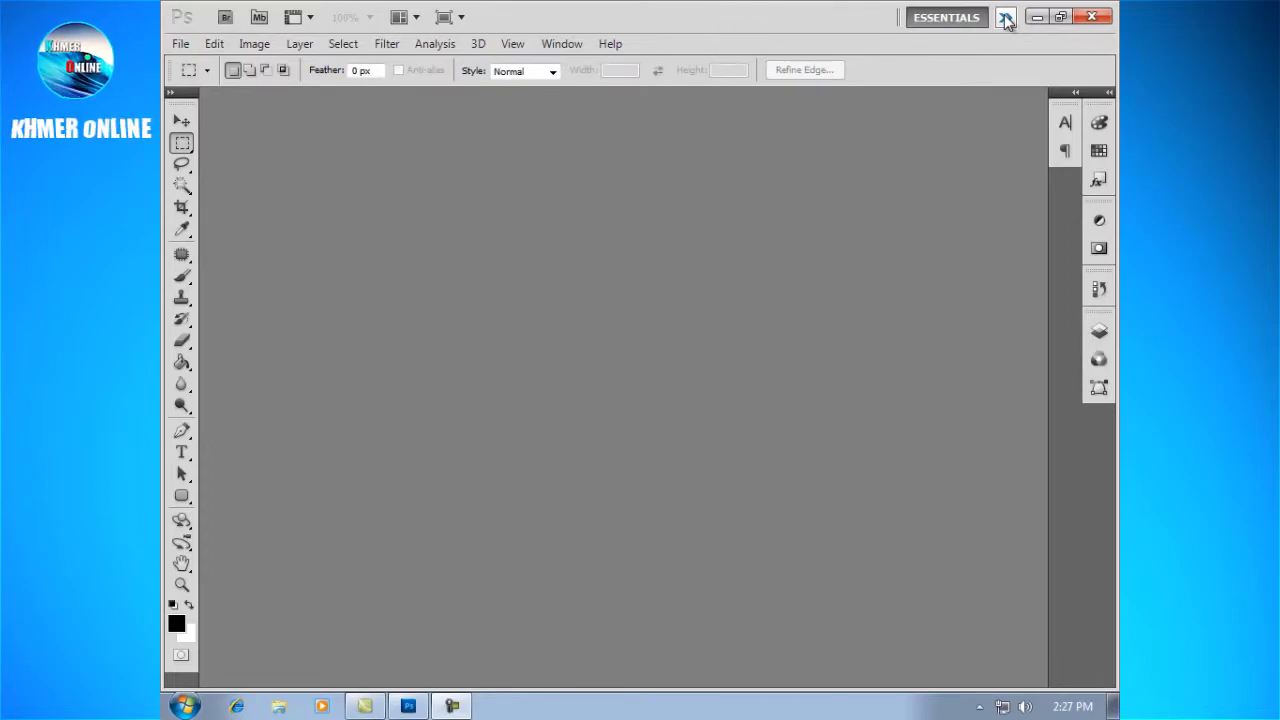
pyautogui.click(1006, 18)
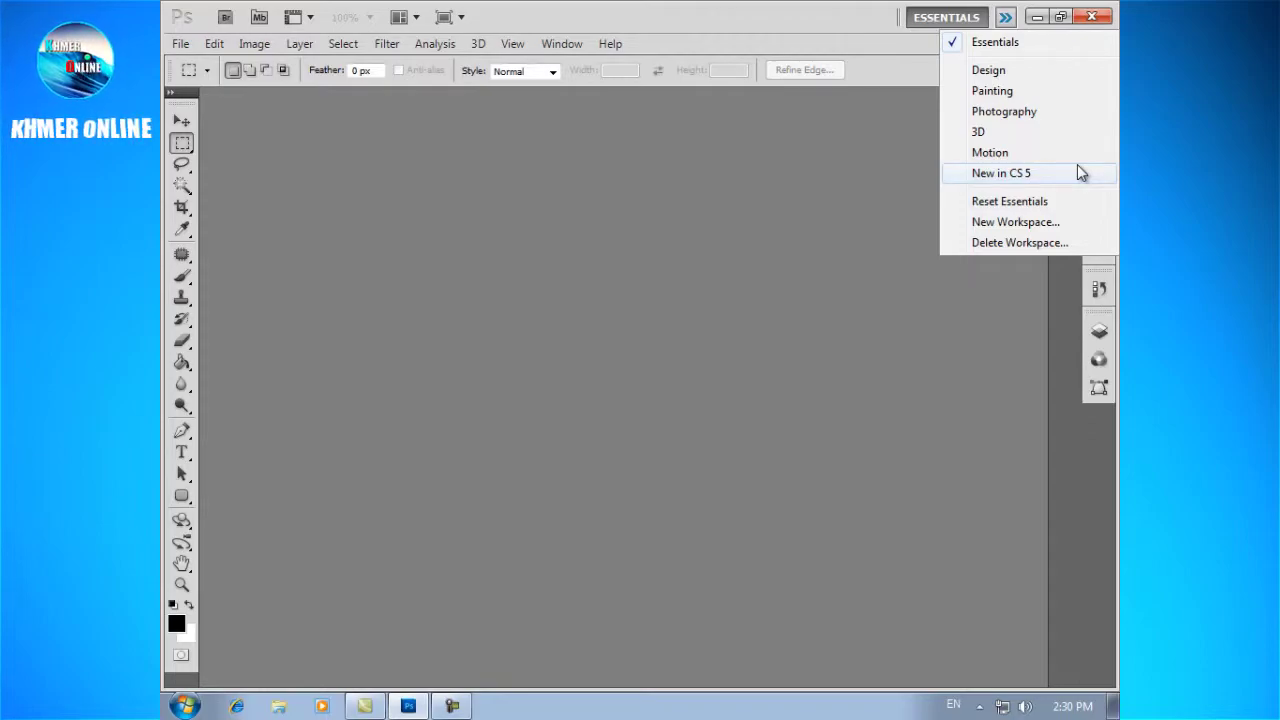
# Reselect Essentials, then switch to the Design workspace with Swatches, Character and Layers panels
pyautogui.click(1022, 46)
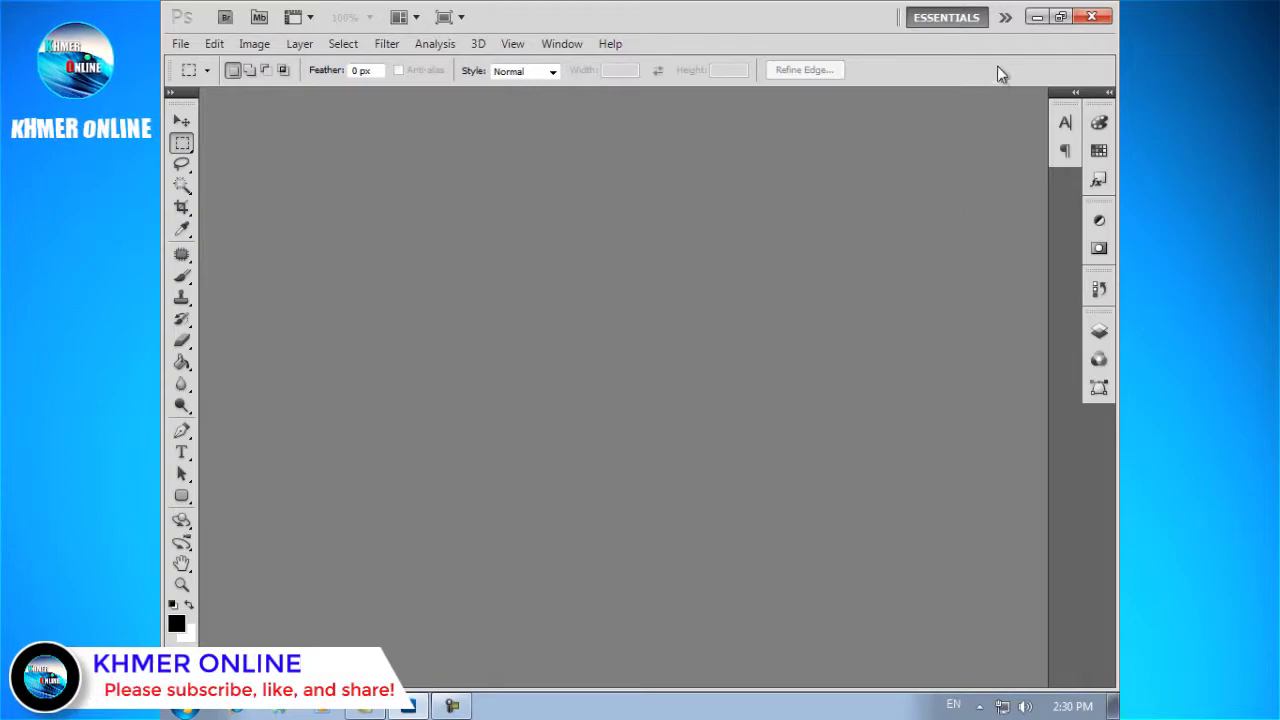
pyautogui.click(1005, 17)
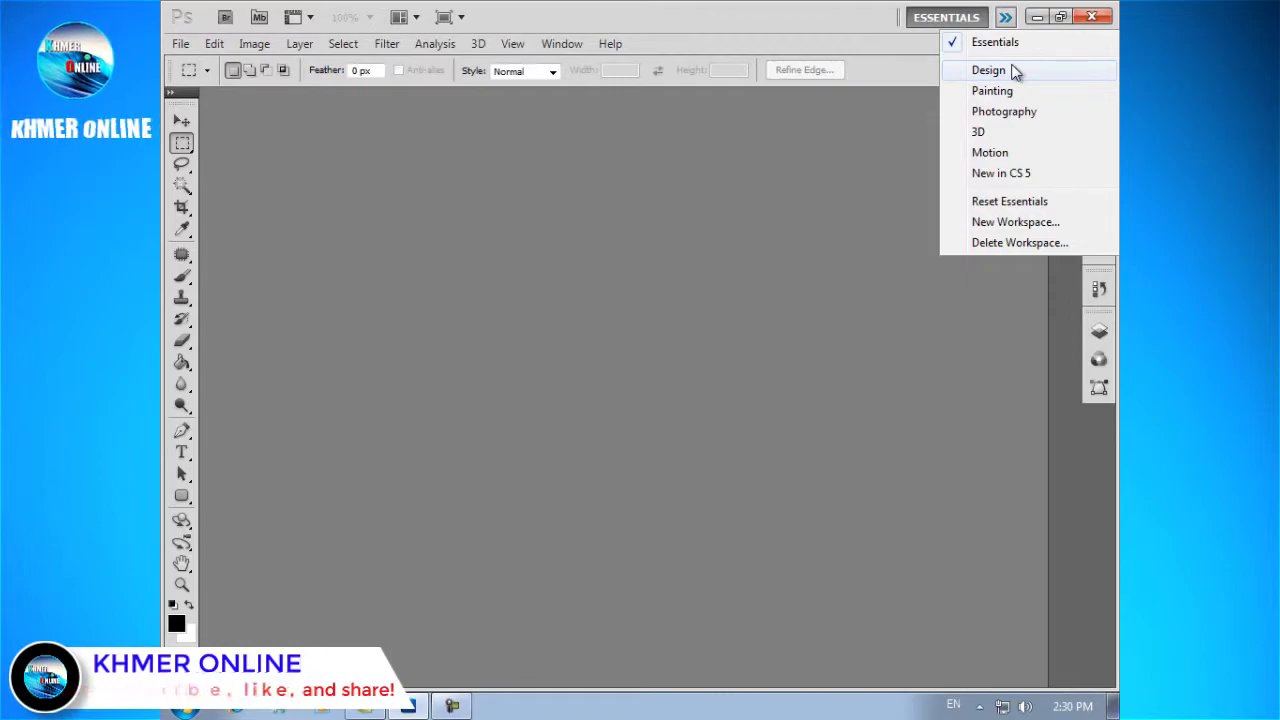
pyautogui.click(1013, 70)
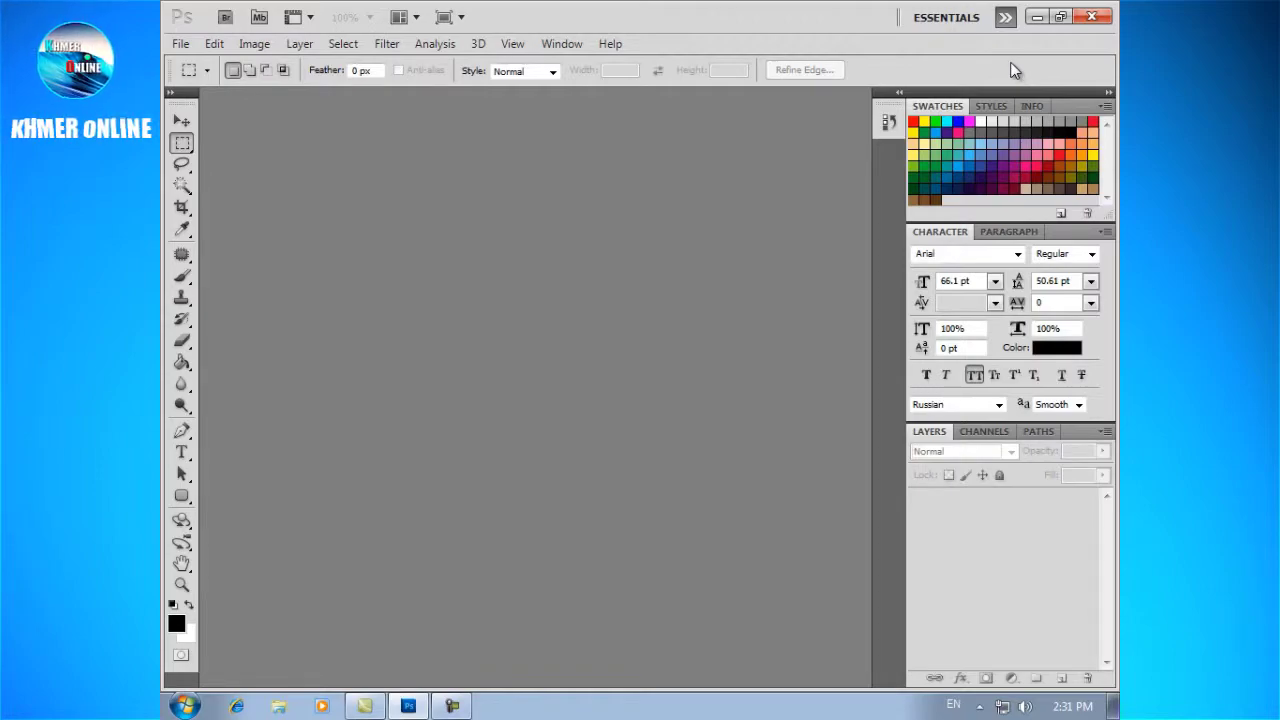
# Switch to the Painting workspace with Brush Presets, then reopen the workspace list
pyautogui.click(1005, 18)
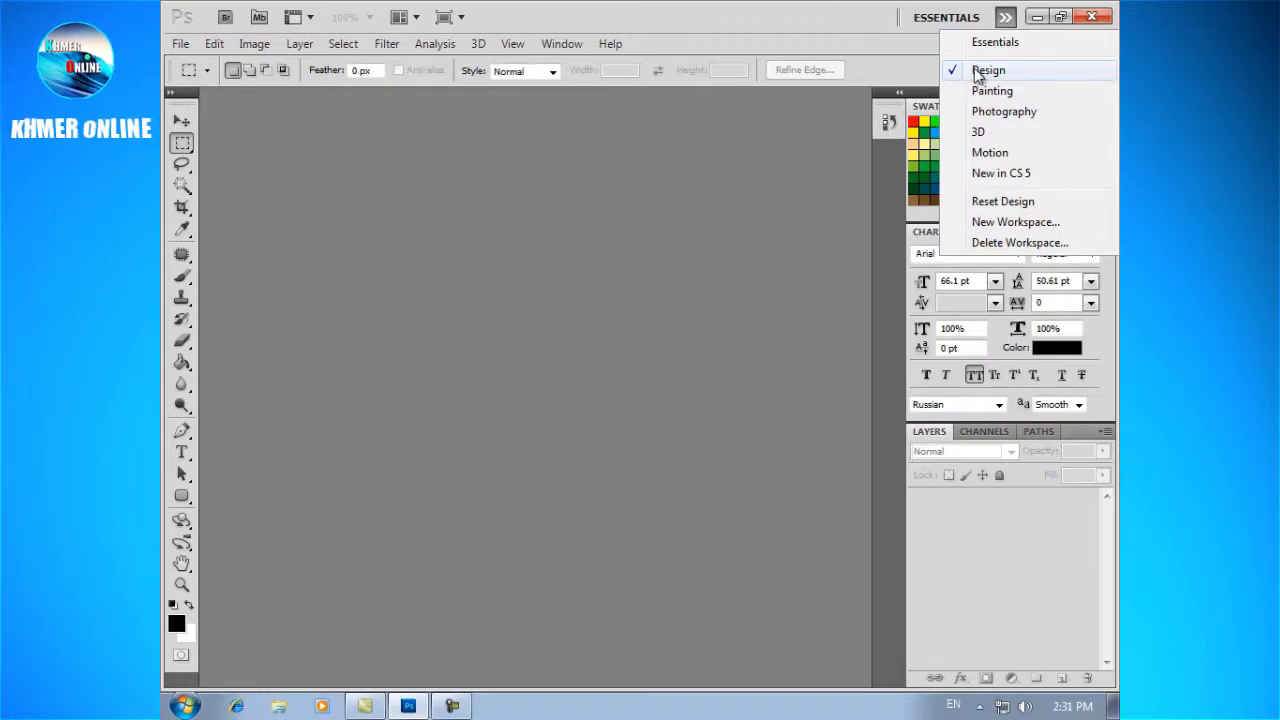
pyautogui.click(1019, 92)
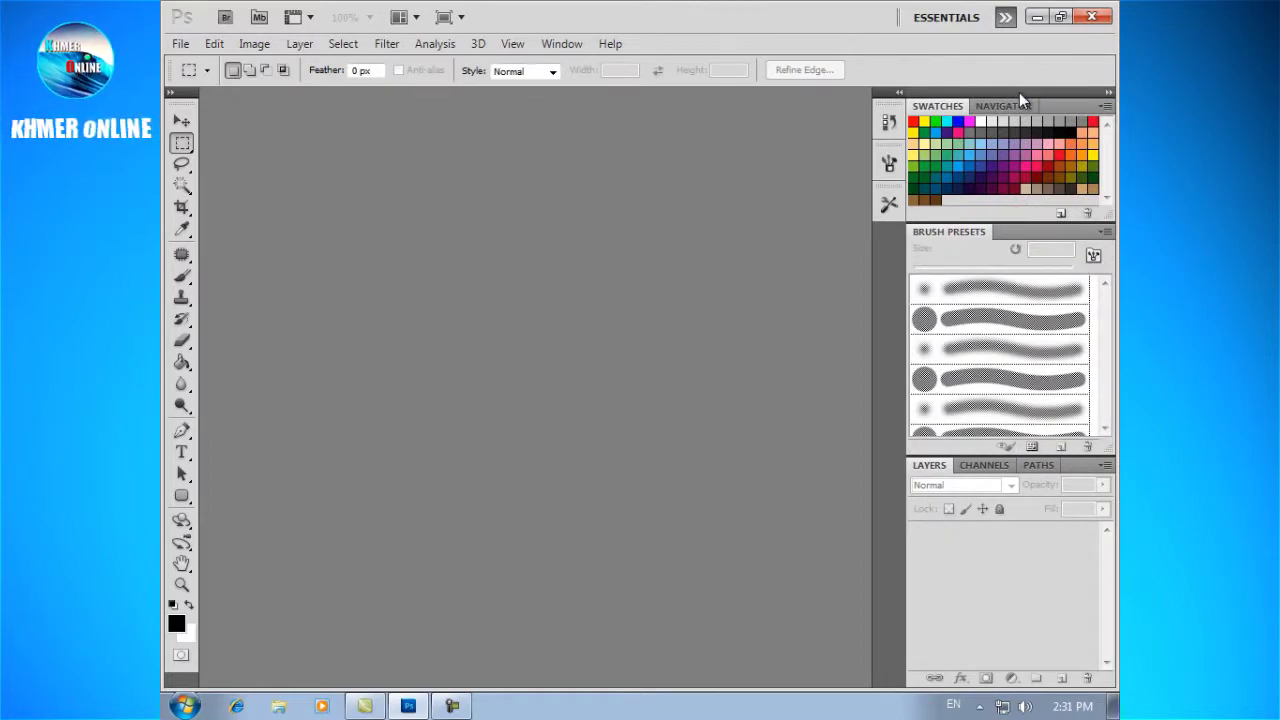
pyautogui.click(1005, 17)
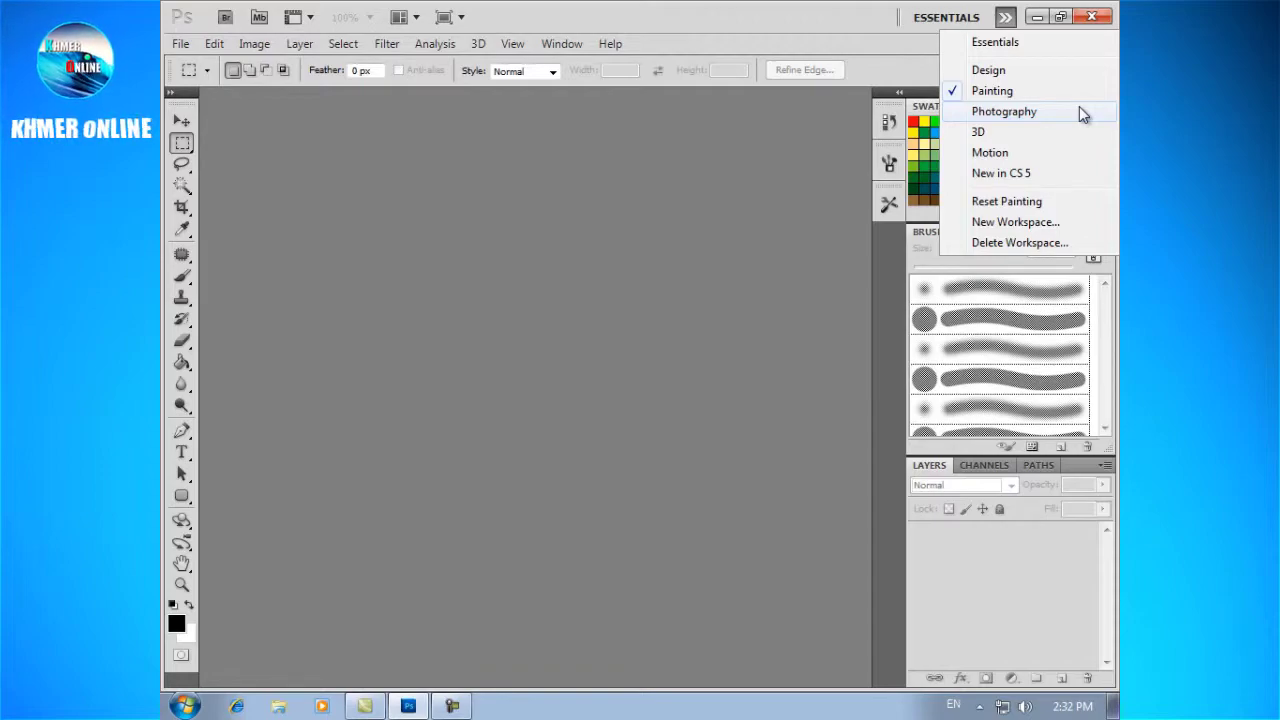
# Cycle through the Photography and 3D workspaces, ending in Motion with its Animation timeline
pyautogui.click(1080, 108)
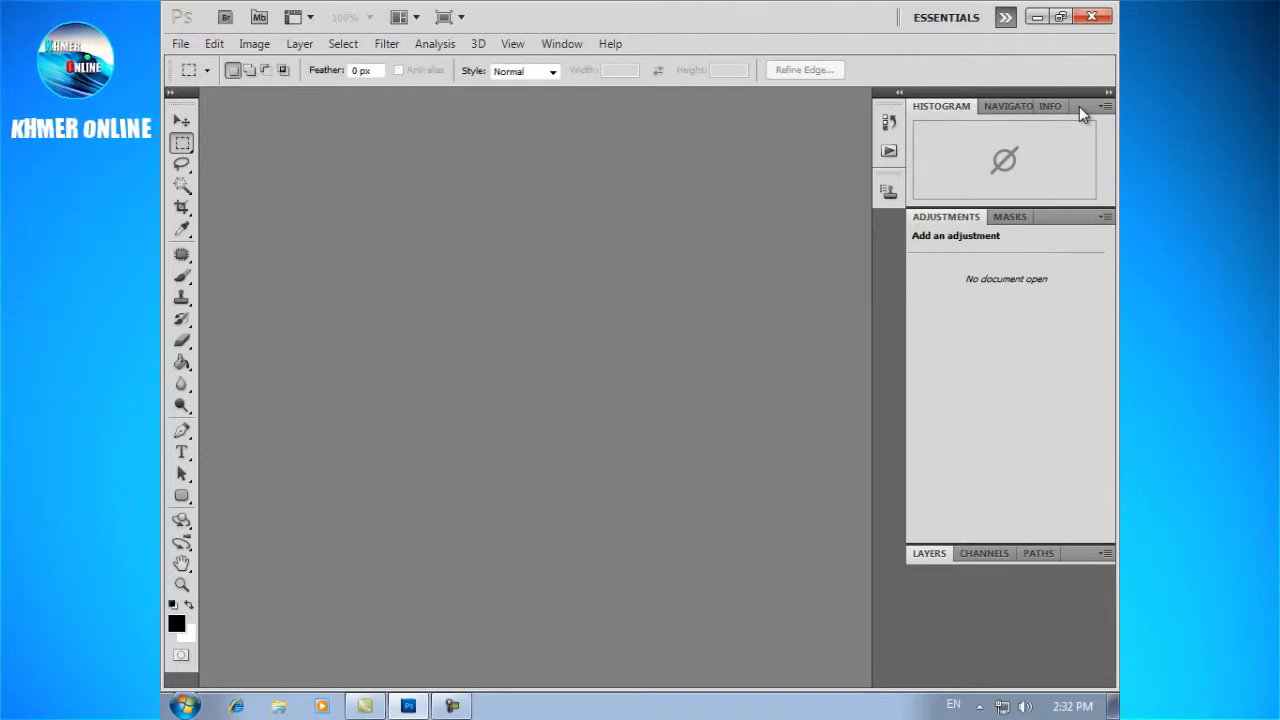
pyautogui.click(1008, 18)
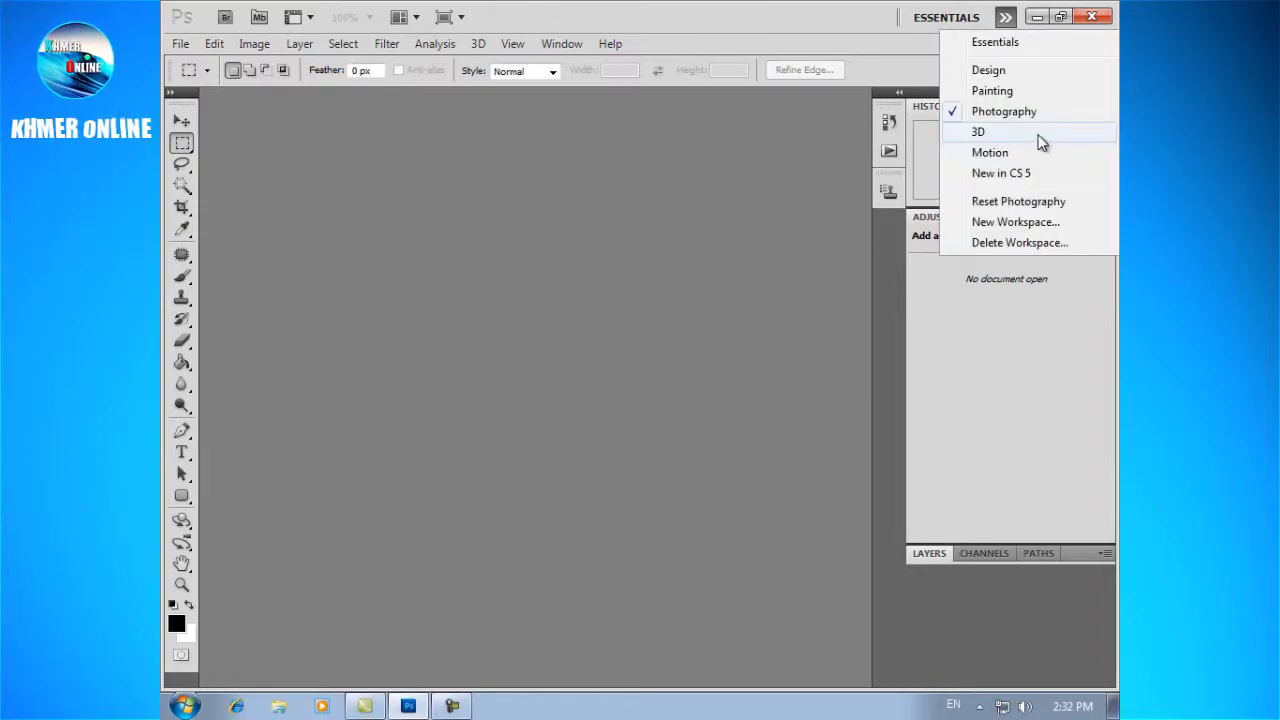
pyautogui.click(1039, 137)
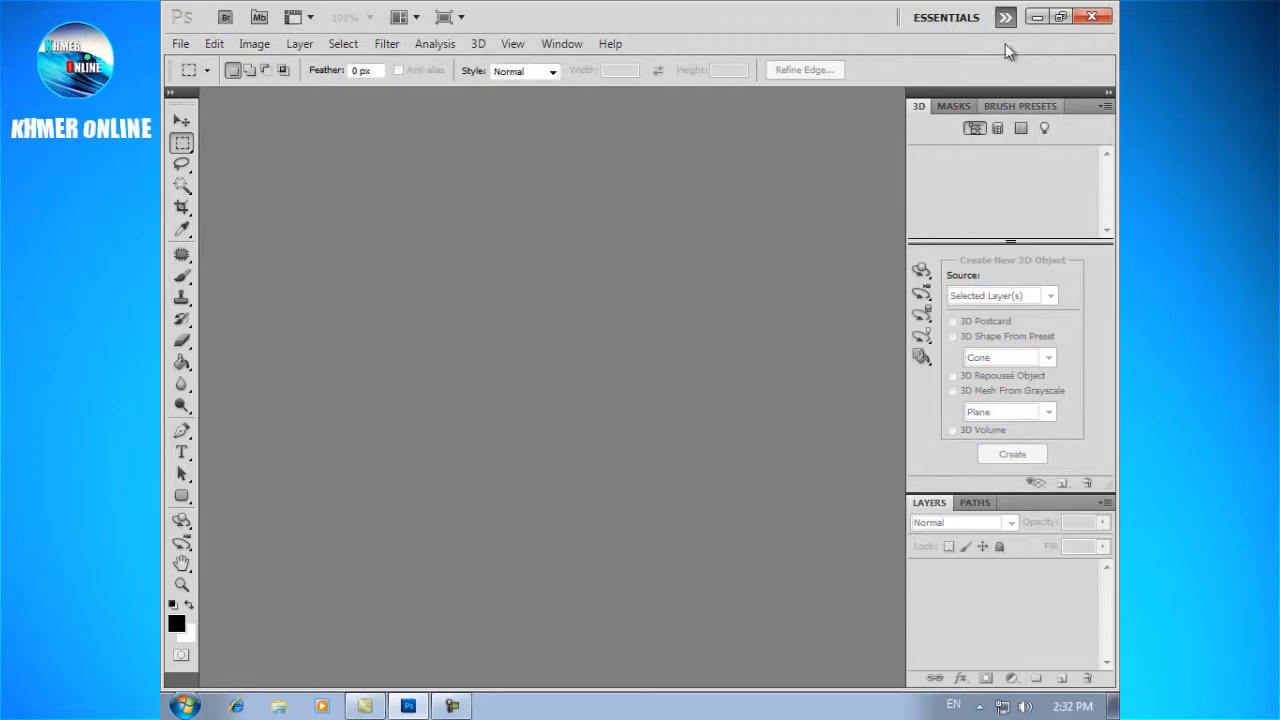
pyautogui.click(1005, 17)
pyautogui.click(1049, 150)
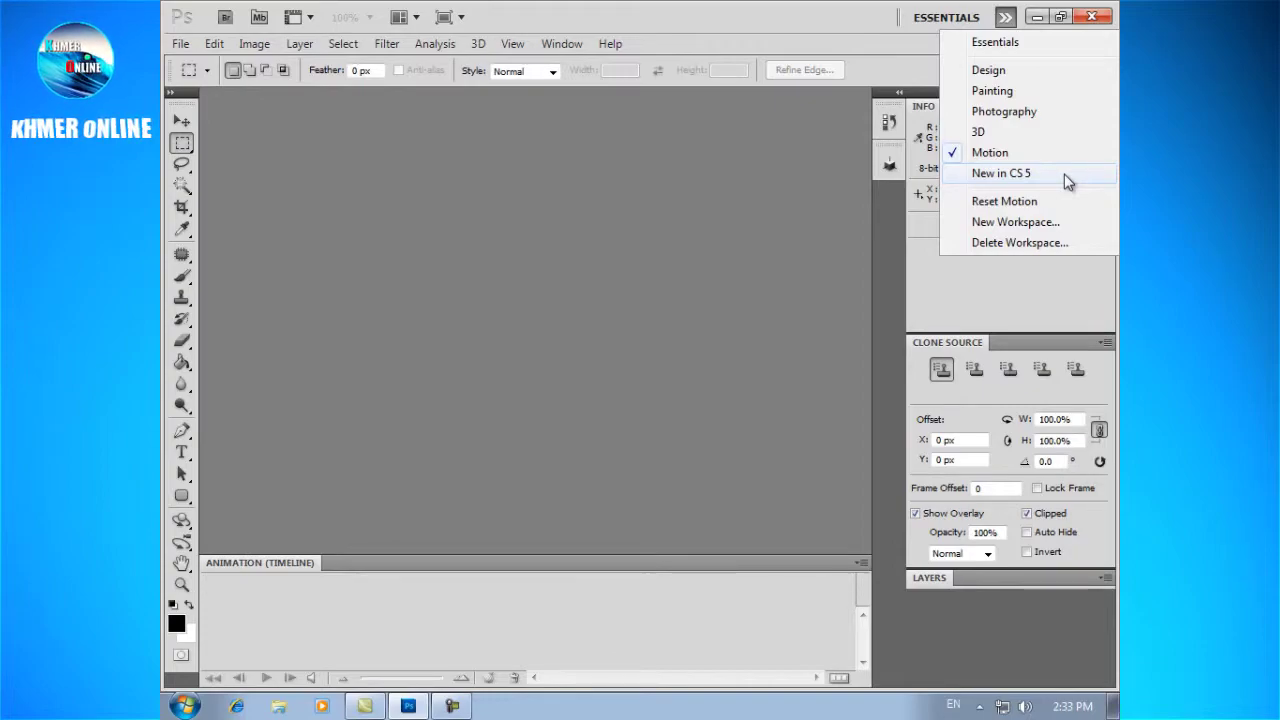
# Try the New in CS 5 workspace, then go back to Essentials
pyautogui.click(1064, 174)
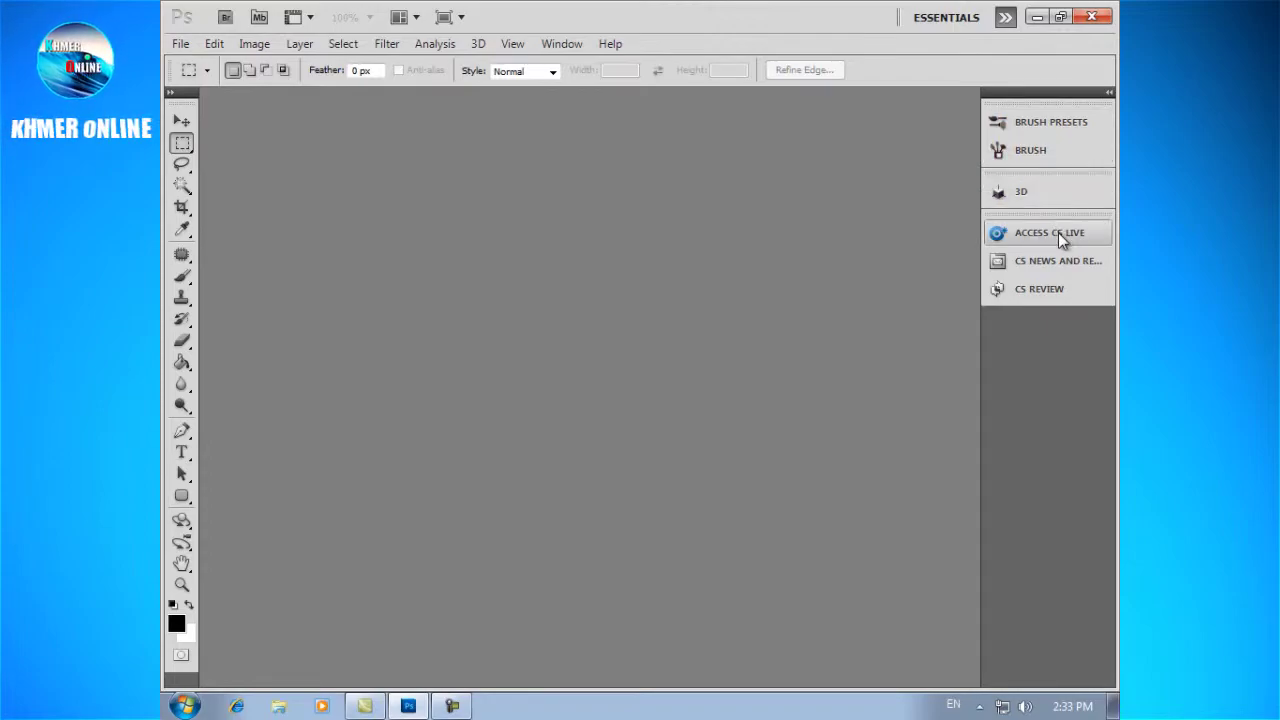
pyautogui.click(1005, 17)
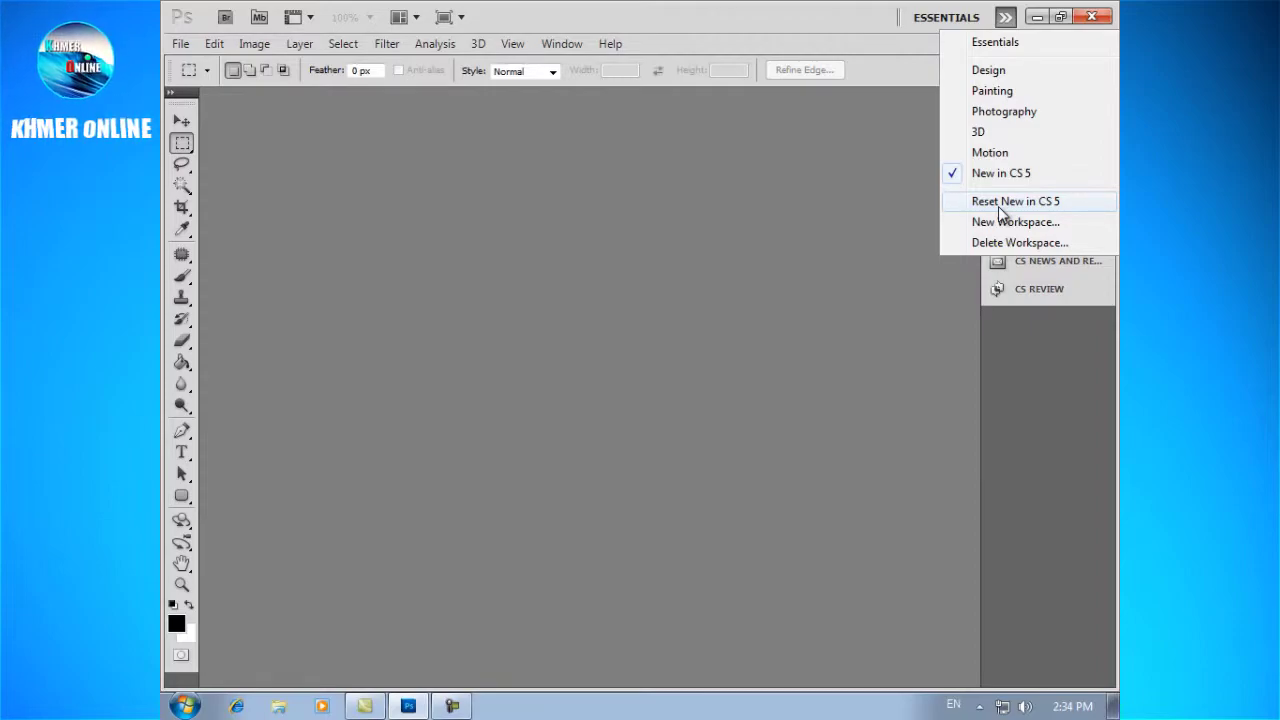
pyautogui.click(1022, 46)
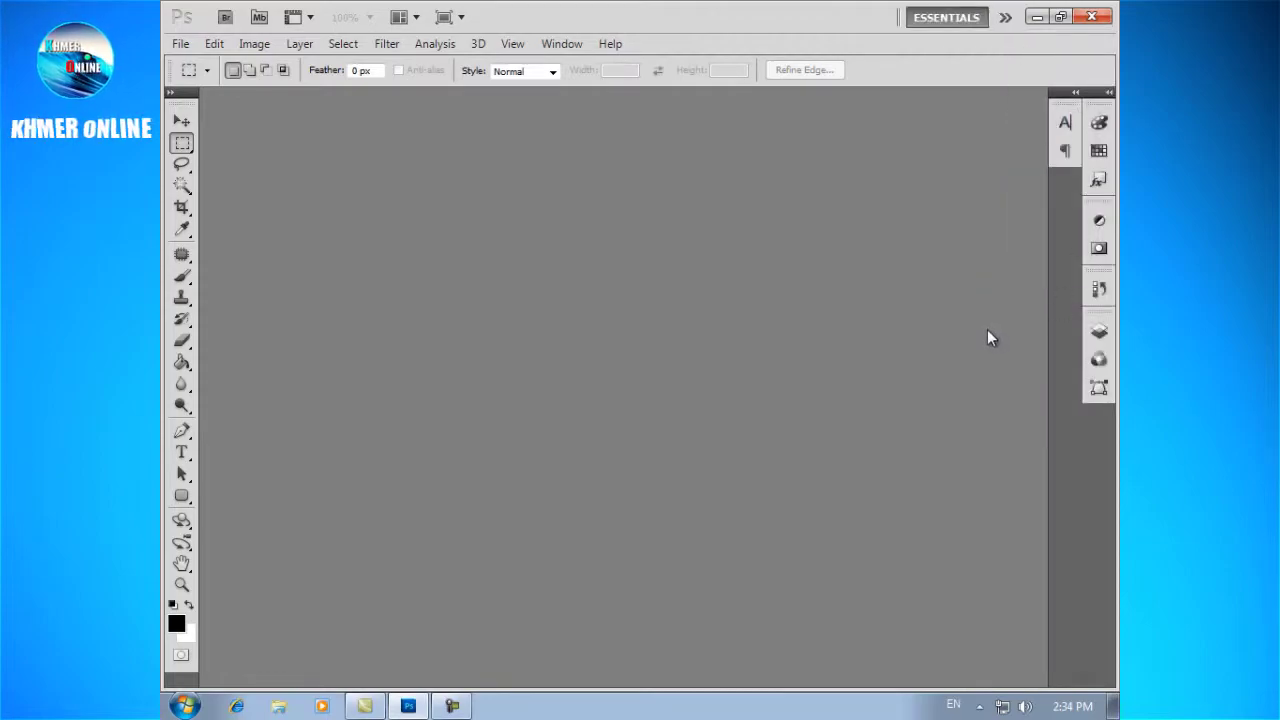
# Expand the Character/Paragraph group and close both the Character and Paragraph panels
pyautogui.click(1065, 122)
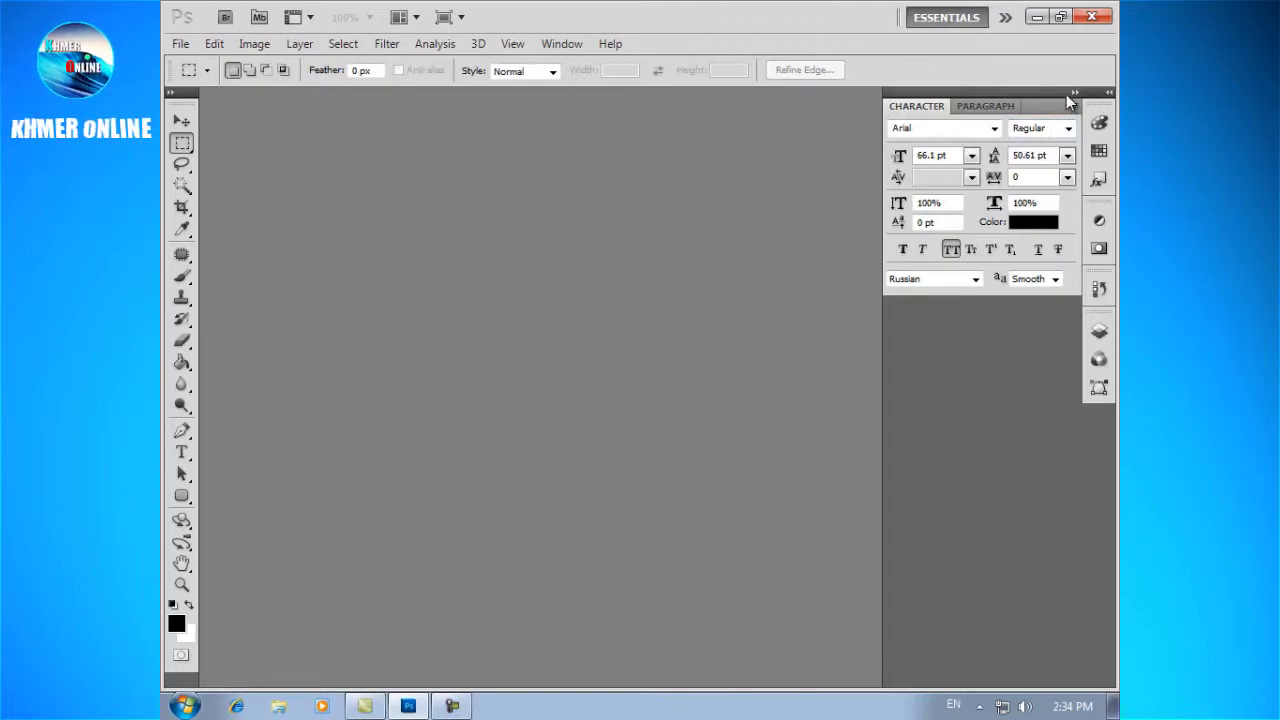
pyautogui.rightClick(1056, 102)
pyautogui.click(1044, 116)
pyautogui.rightClick(1057, 114)
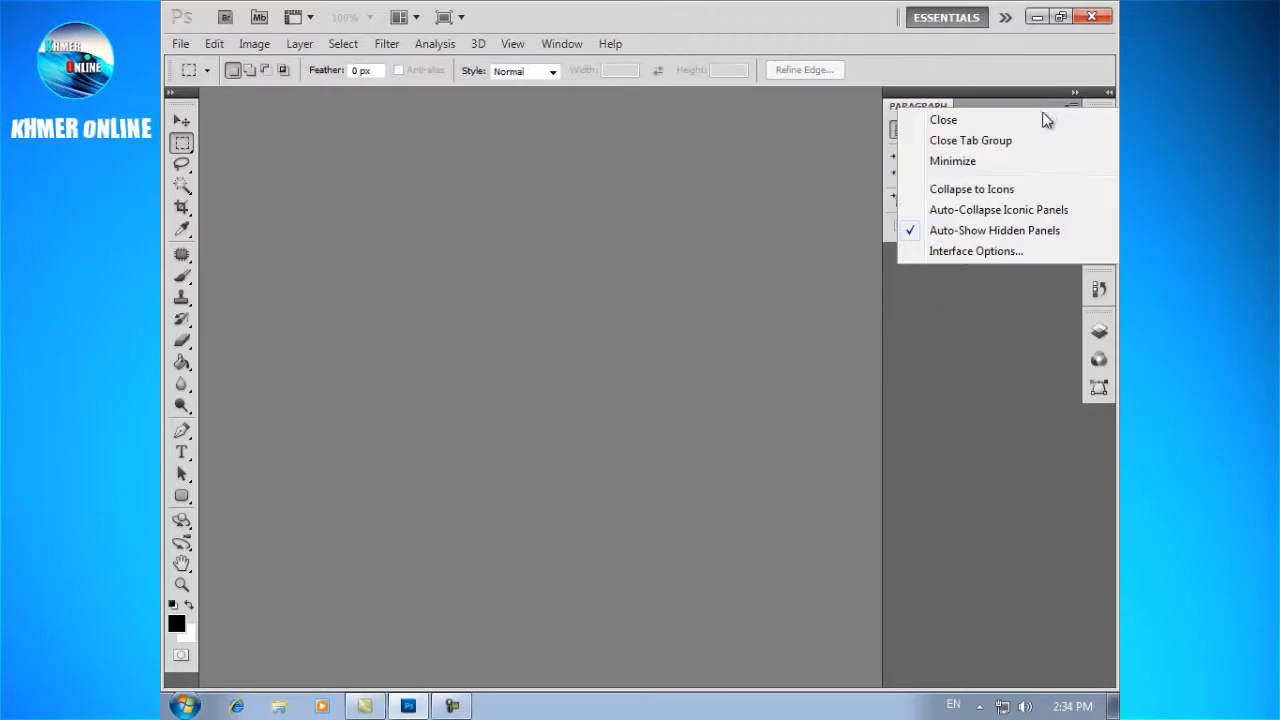
pyautogui.click(1046, 118)
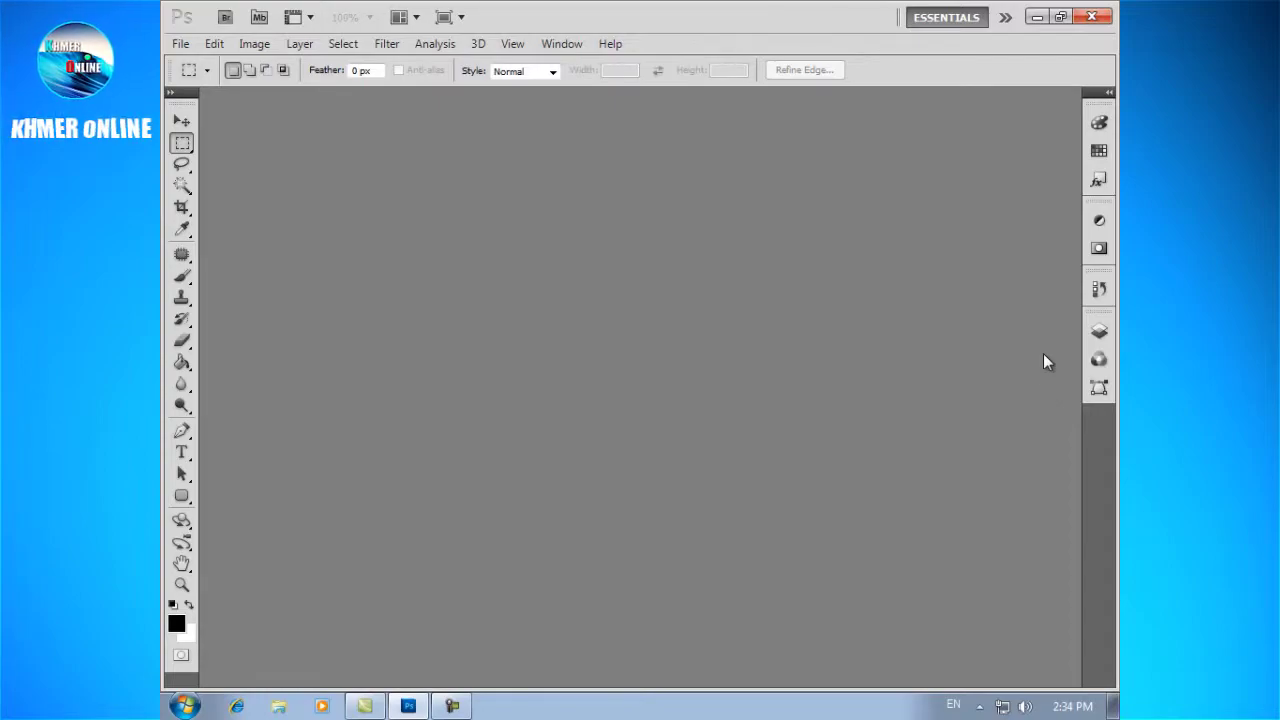
# Switch to the Design workspace from the workspace switcher
pyautogui.click(1005, 17)
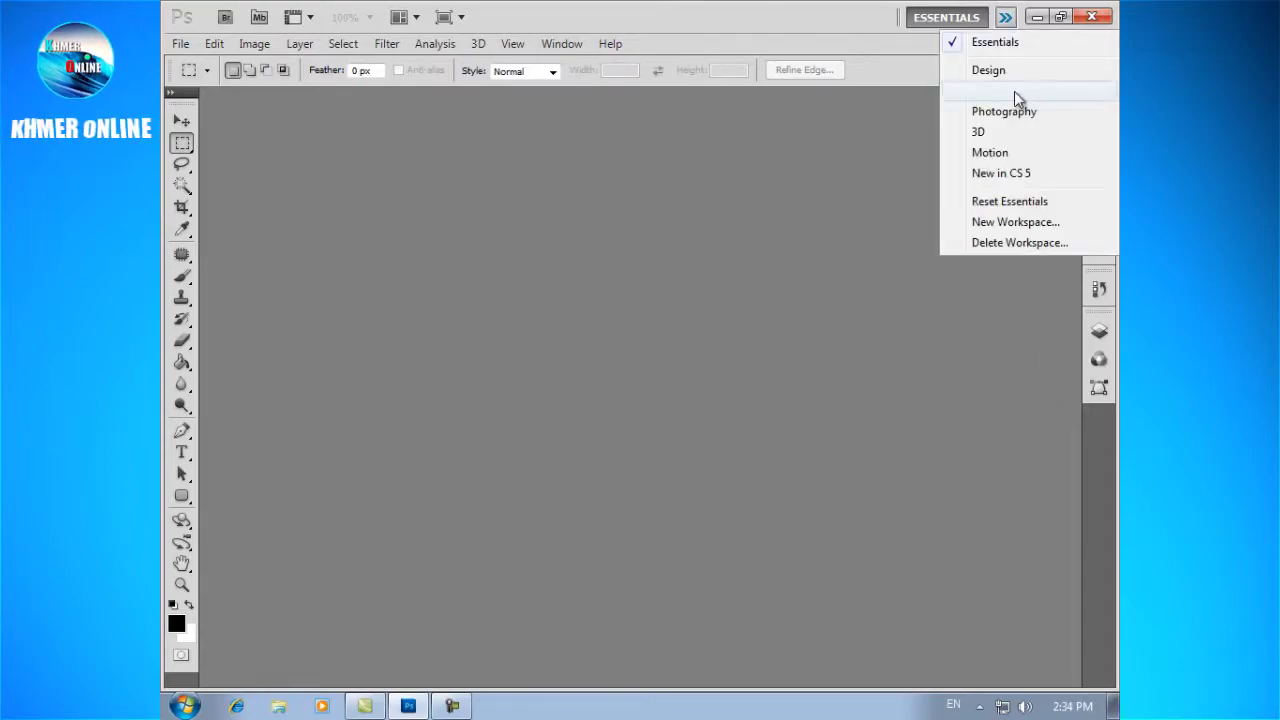
pyautogui.click(1034, 204)
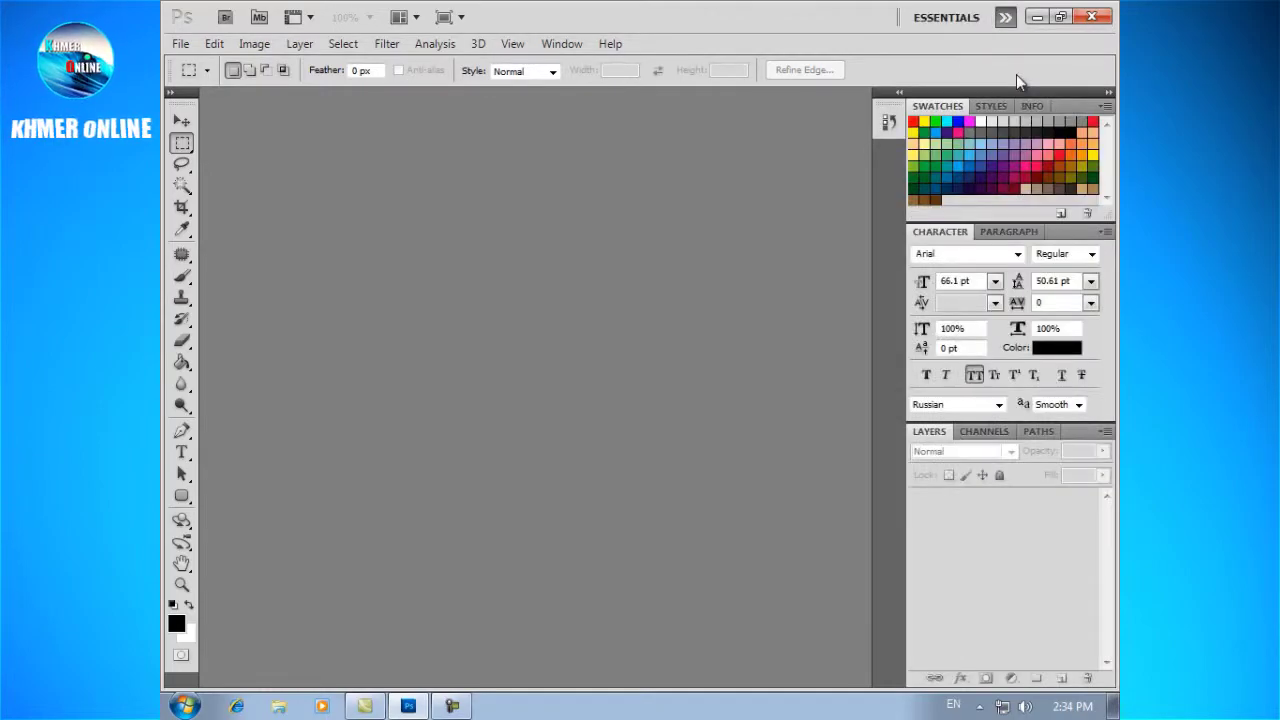
pyautogui.click(1005, 17)
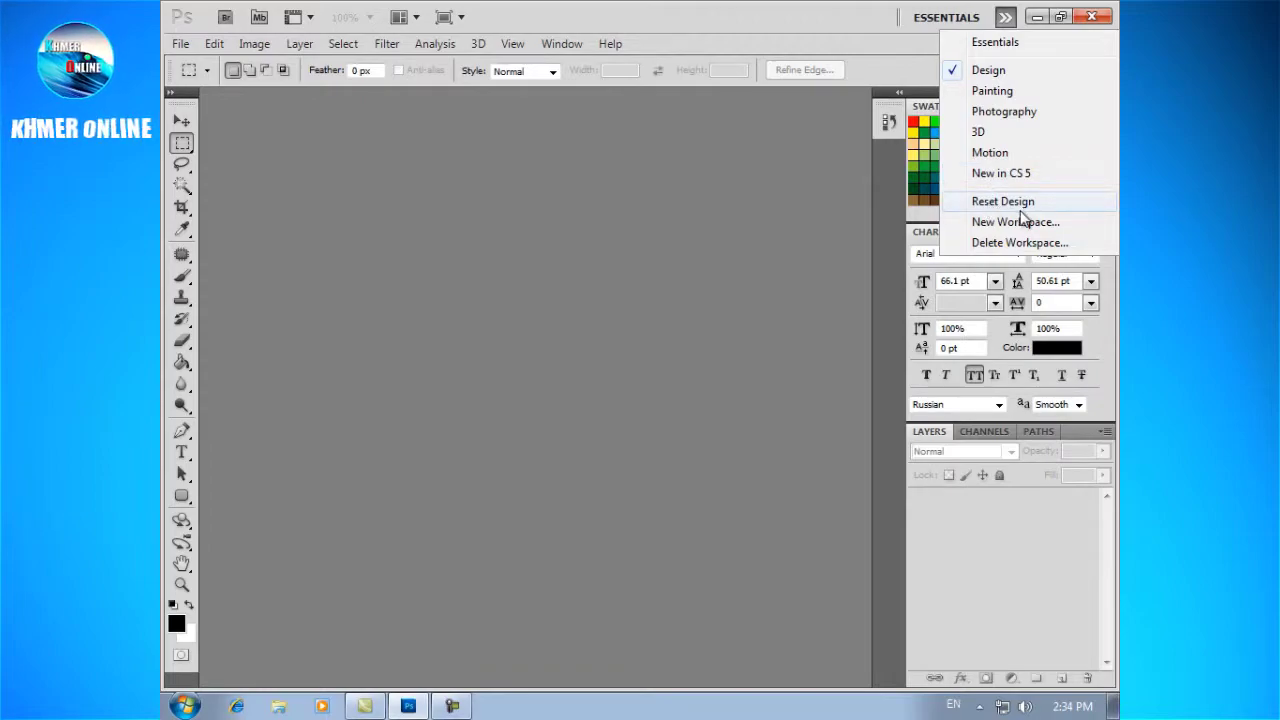
# Switch to the Painting workspace, reset it to defaults, then return to Essentials
pyautogui.click(1012, 92)
pyautogui.click(1005, 17)
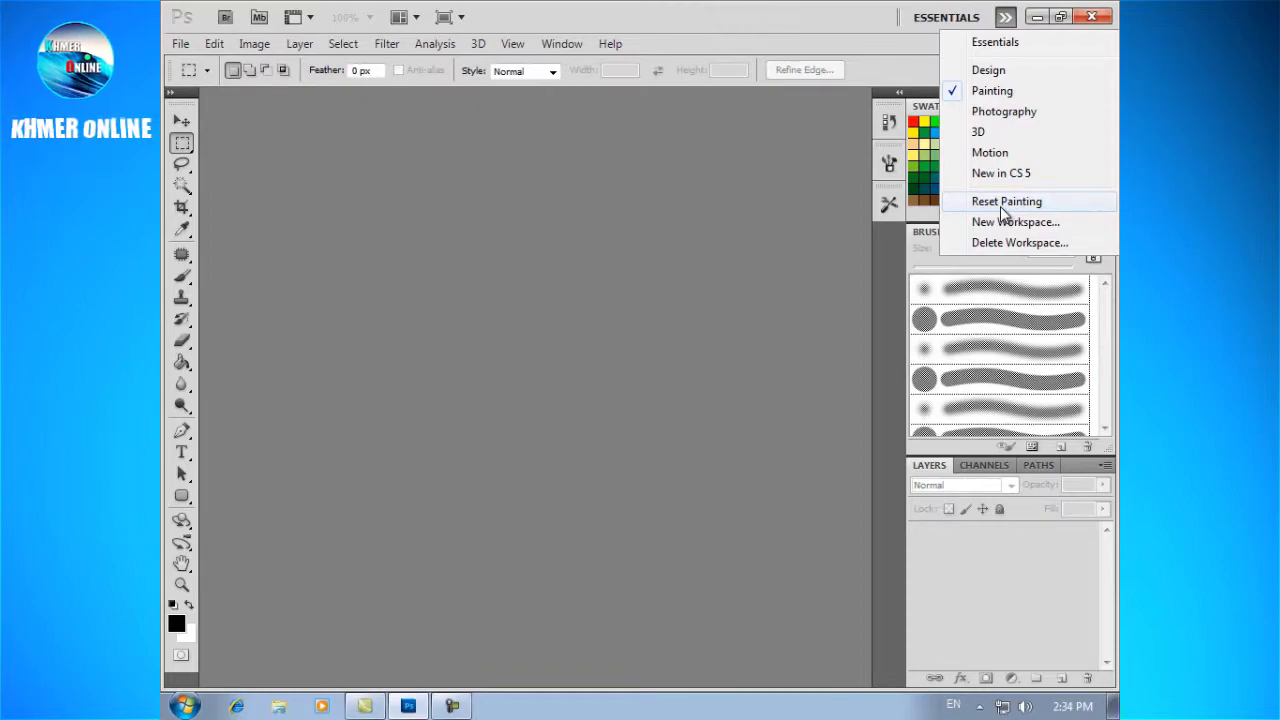
pyautogui.click(1003, 205)
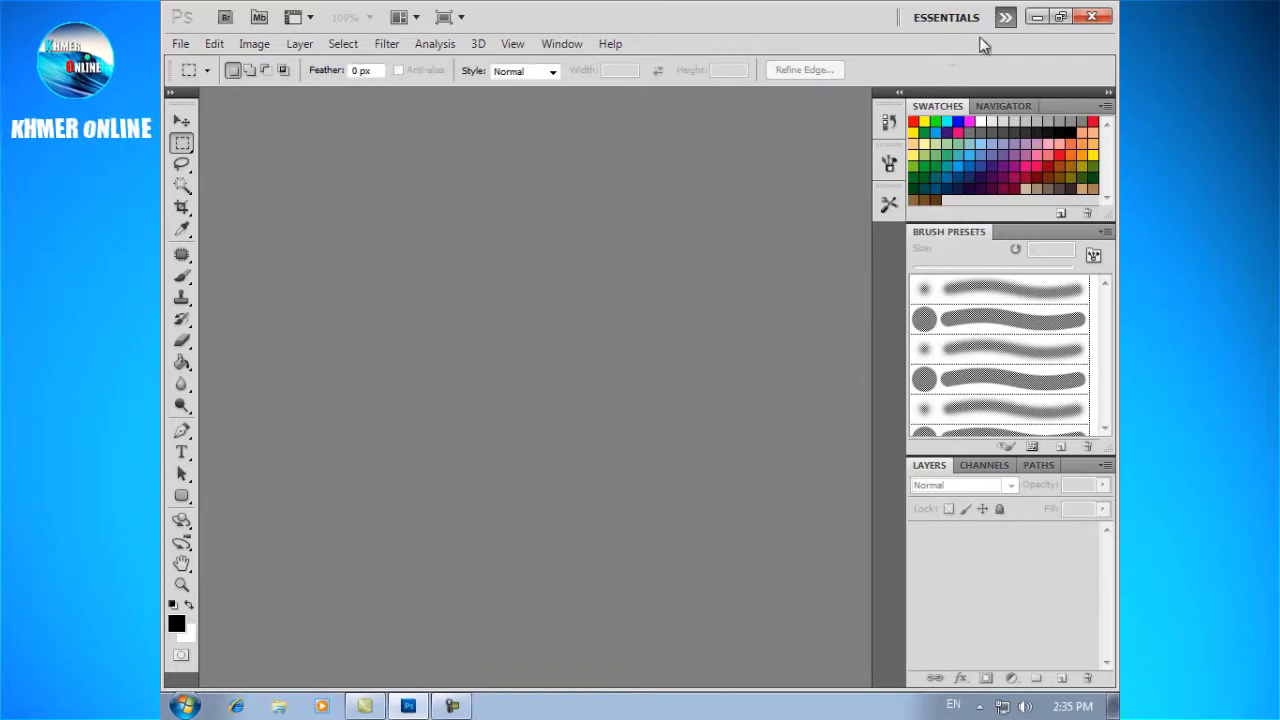
pyautogui.click(1005, 17)
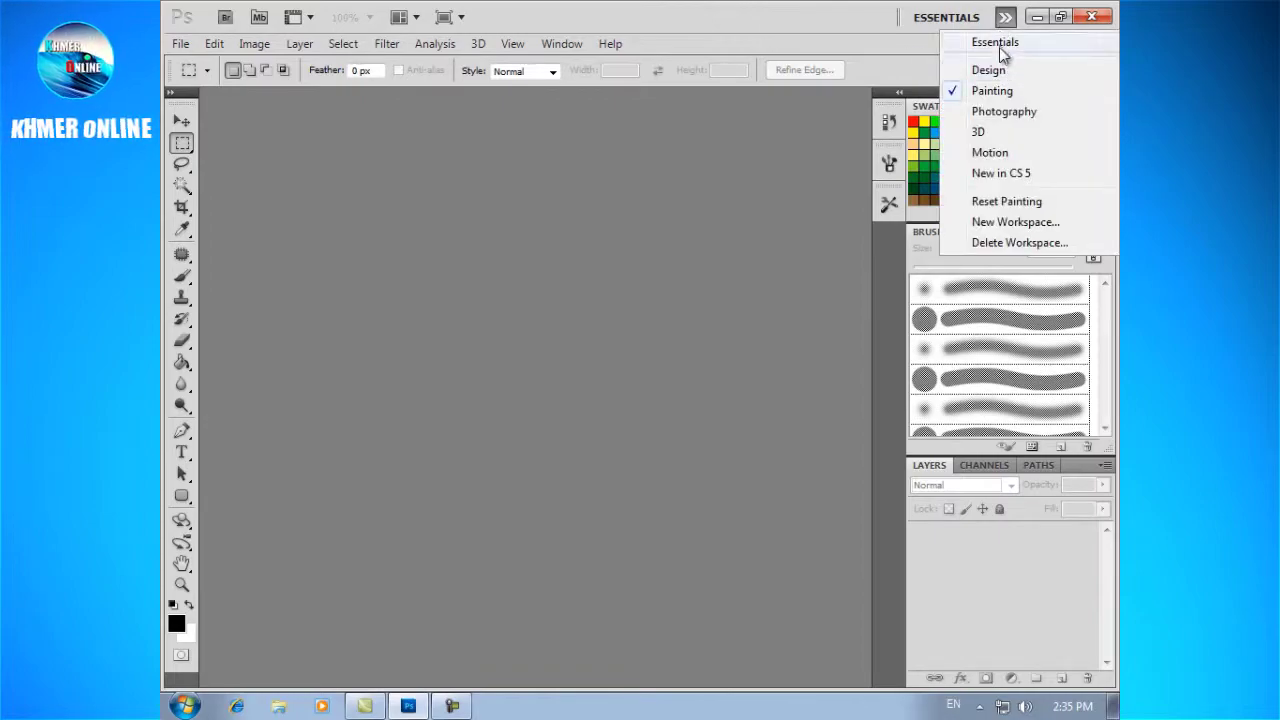
pyautogui.click(999, 44)
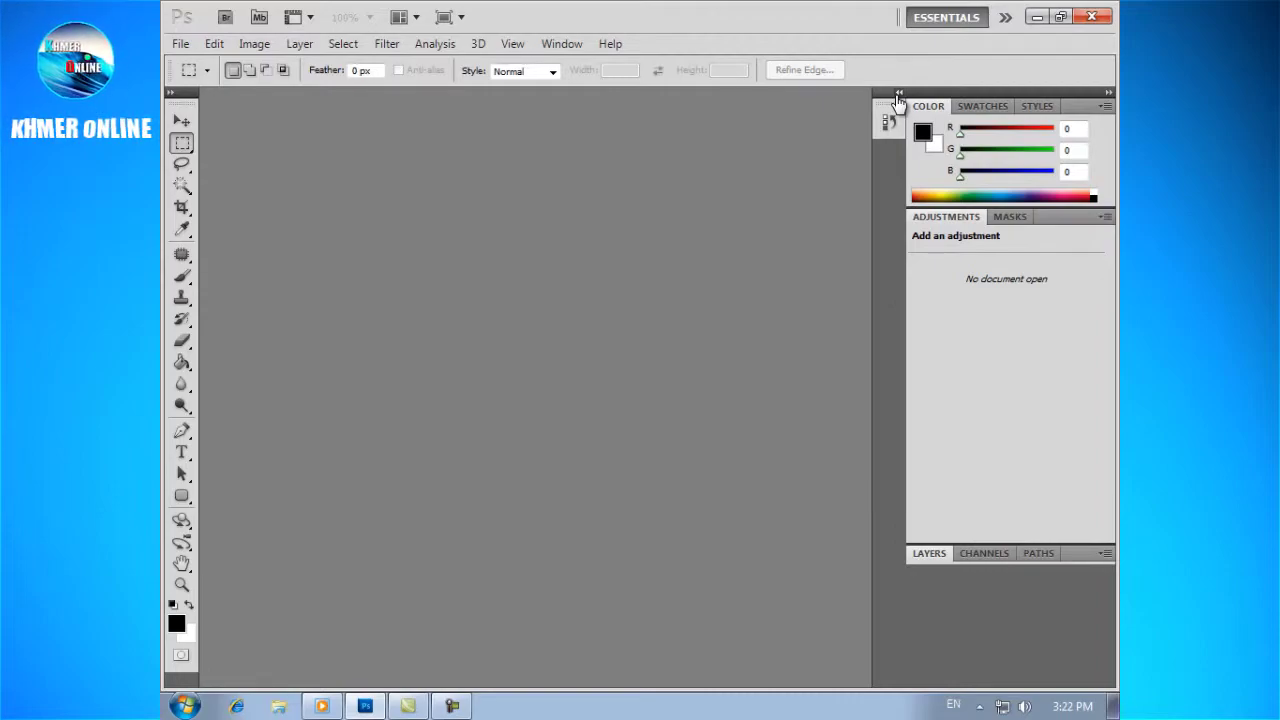
# Expand and re-collapse the History panel, then collapse the whole right-hand dock to icons
pyautogui.click(898, 94)
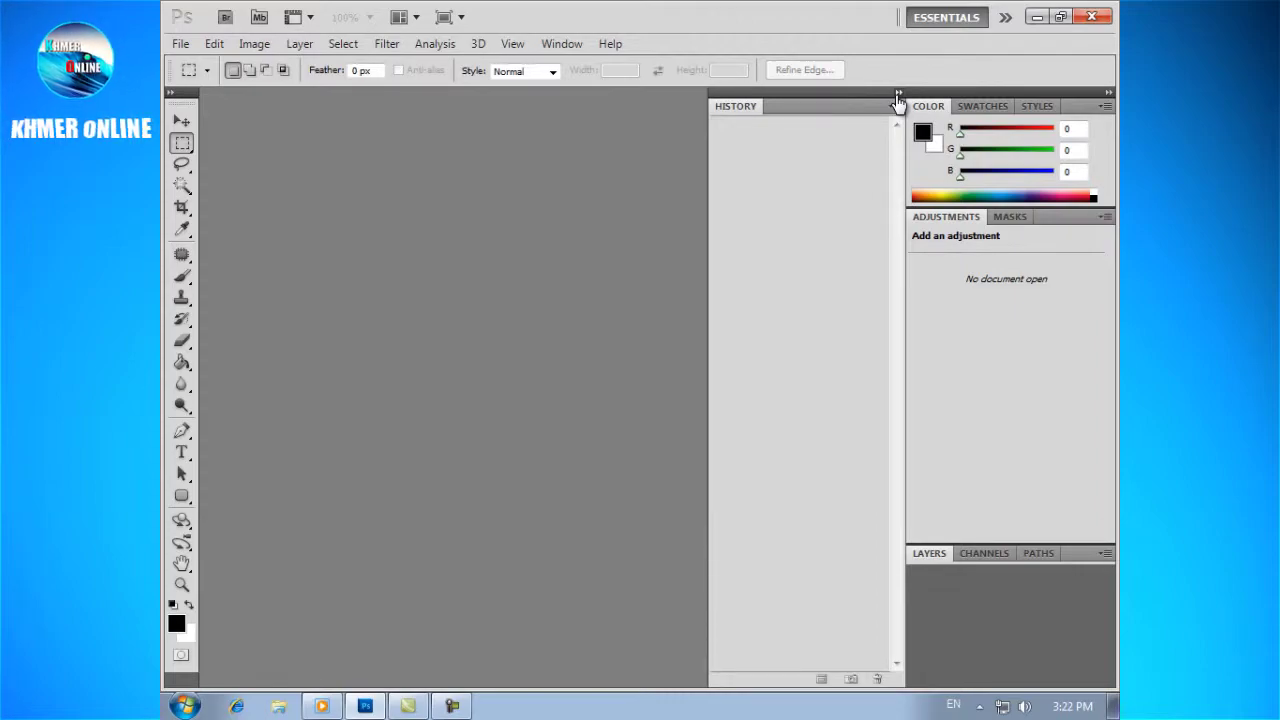
pyautogui.click(898, 94)
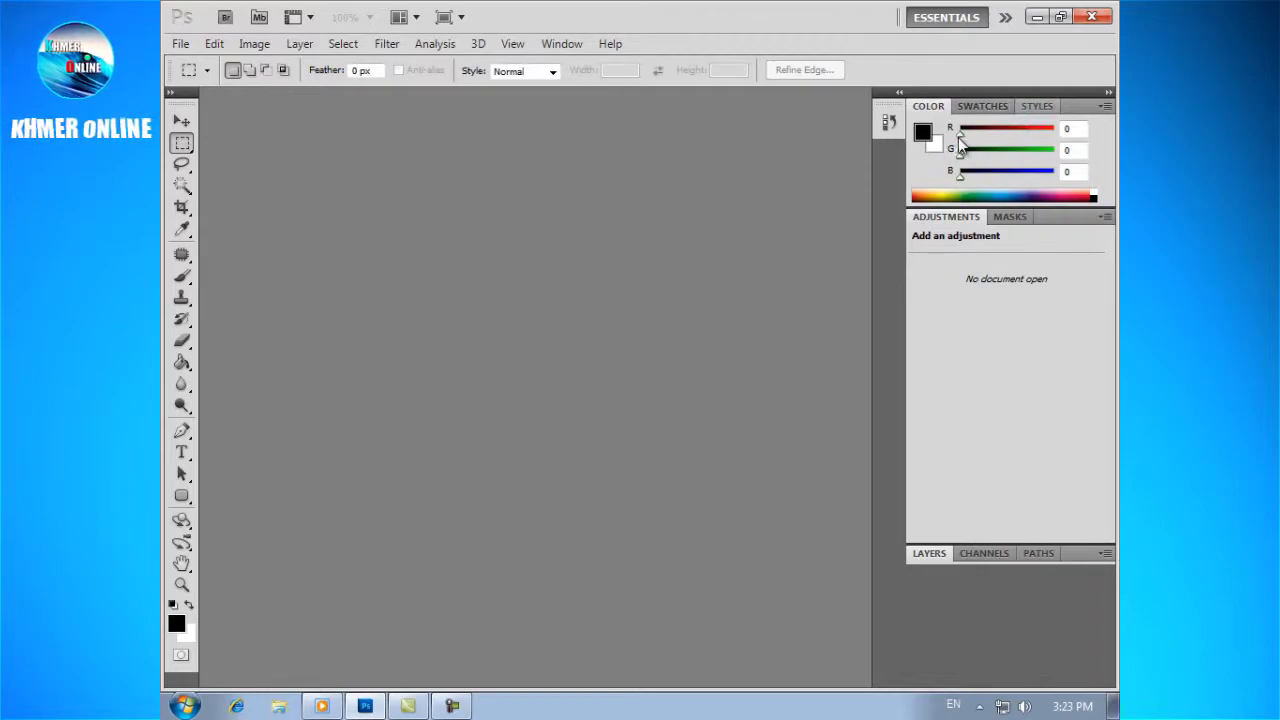
pyautogui.click(1108, 93)
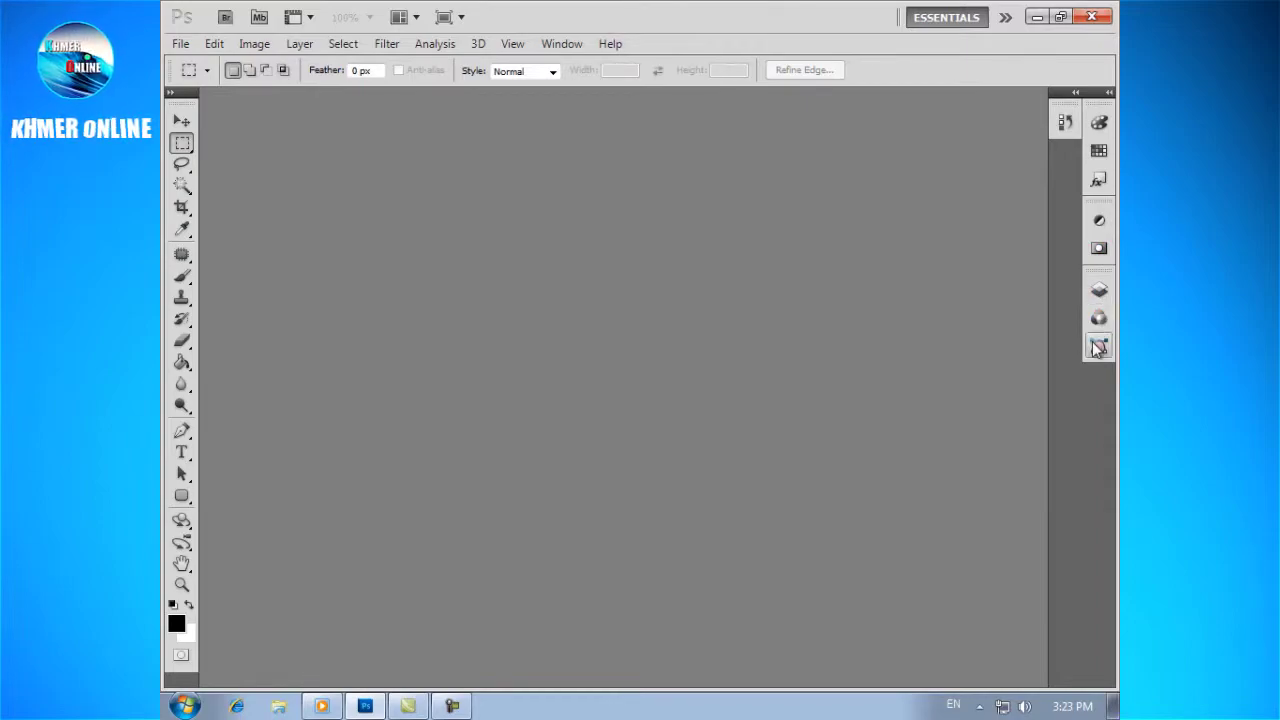
pyautogui.click(1109, 93)
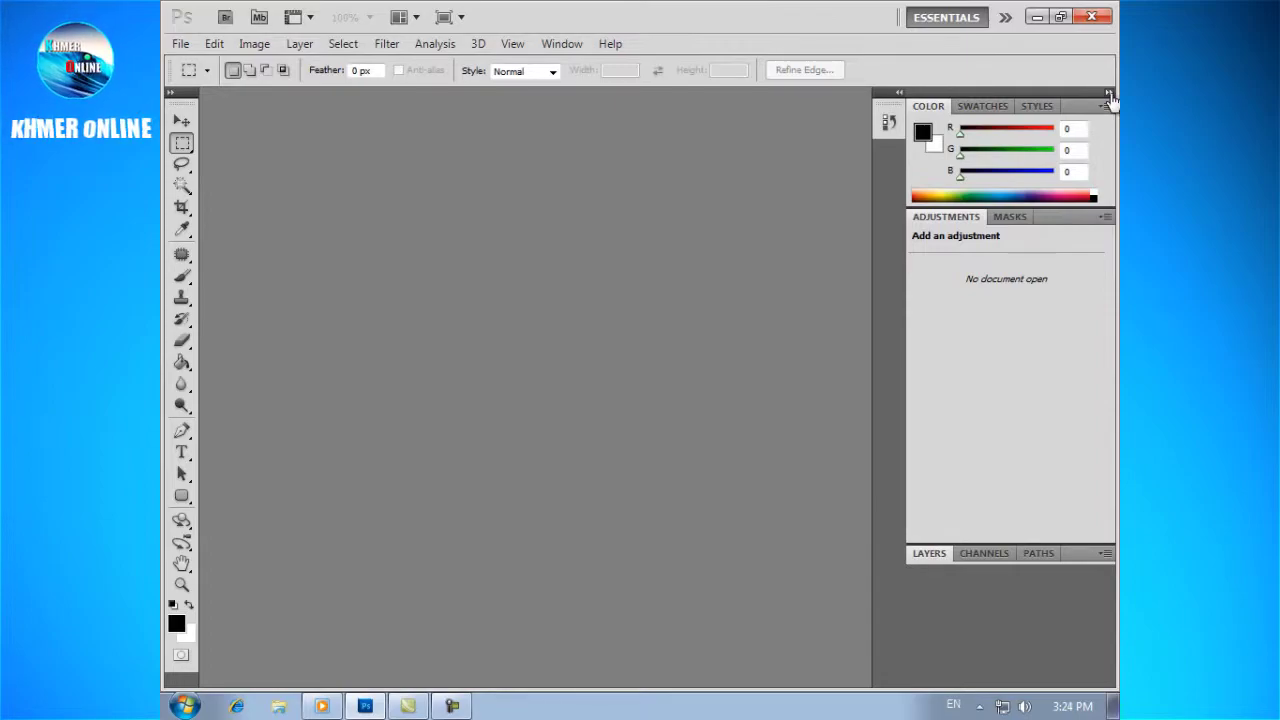
pyautogui.click(1109, 93)
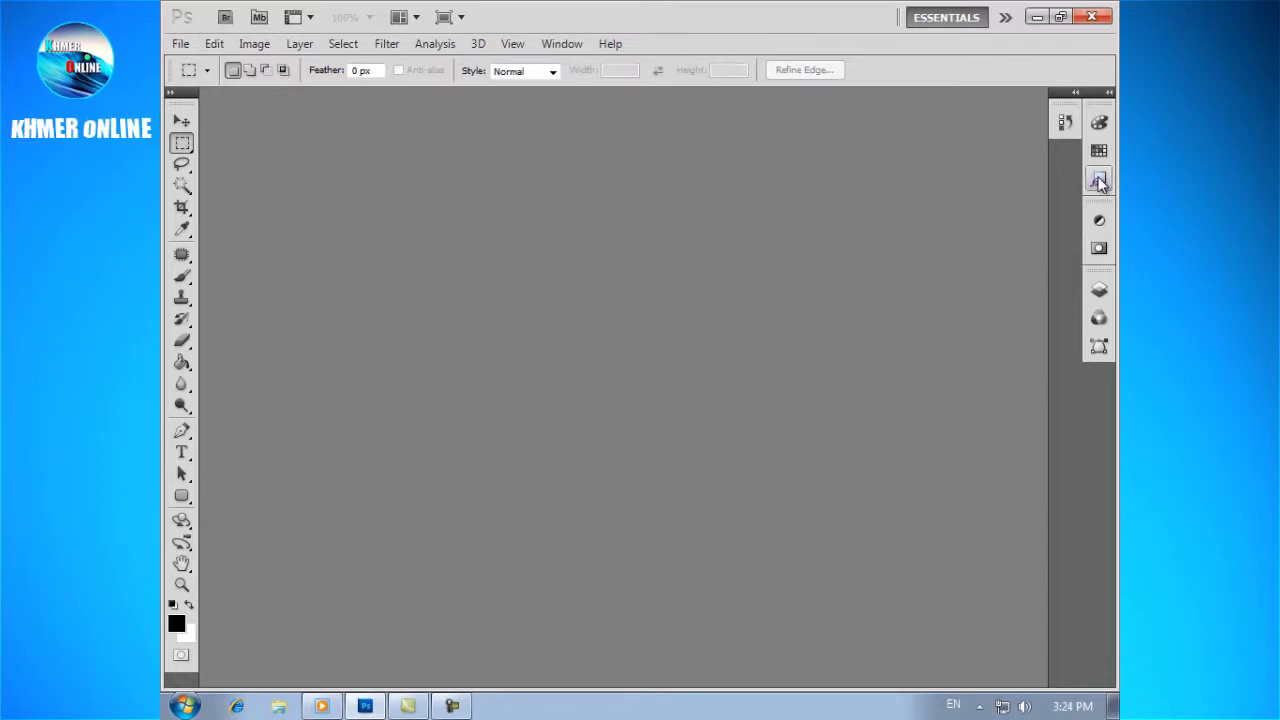
pyautogui.click(1109, 93)
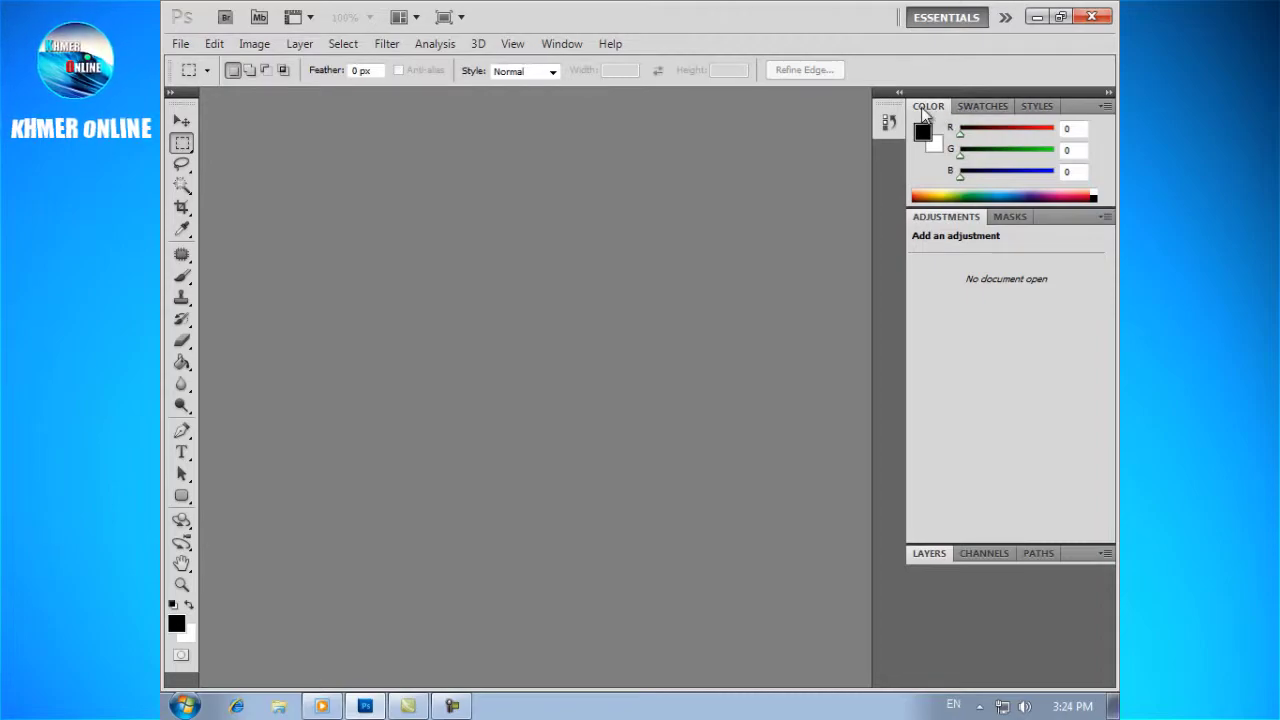
pyautogui.click(984, 112)
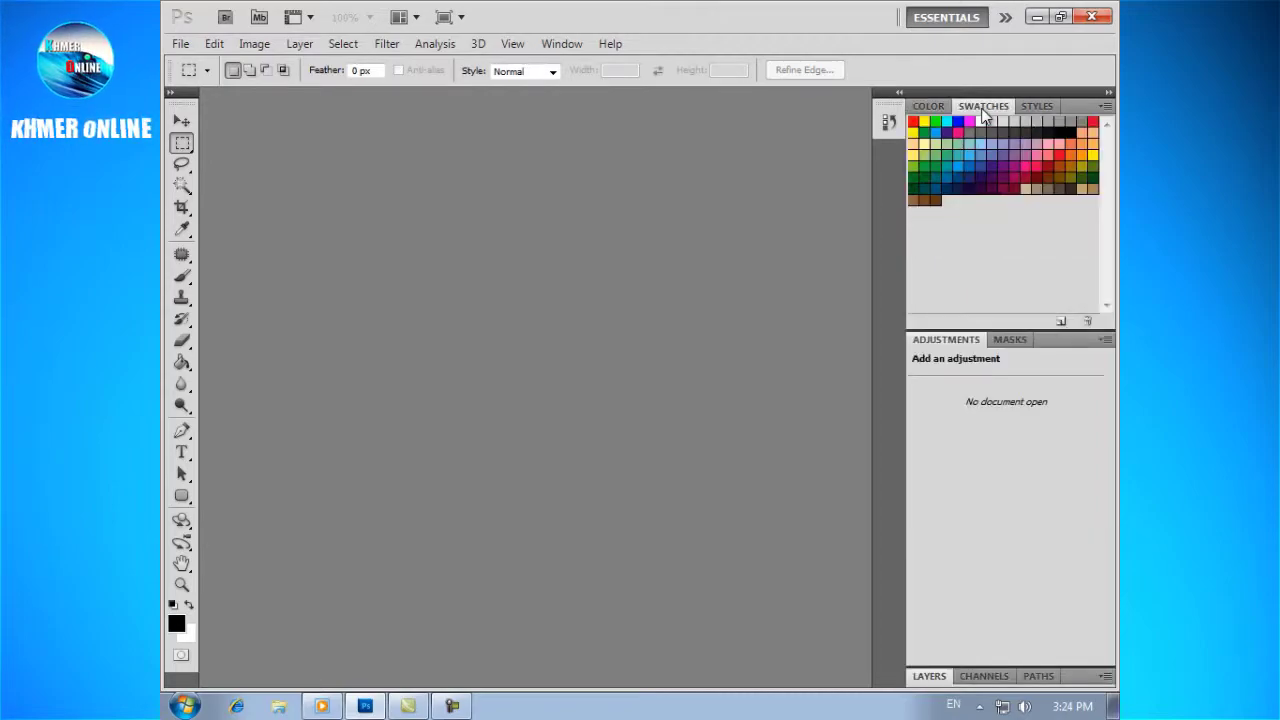
pyautogui.click(1033, 108)
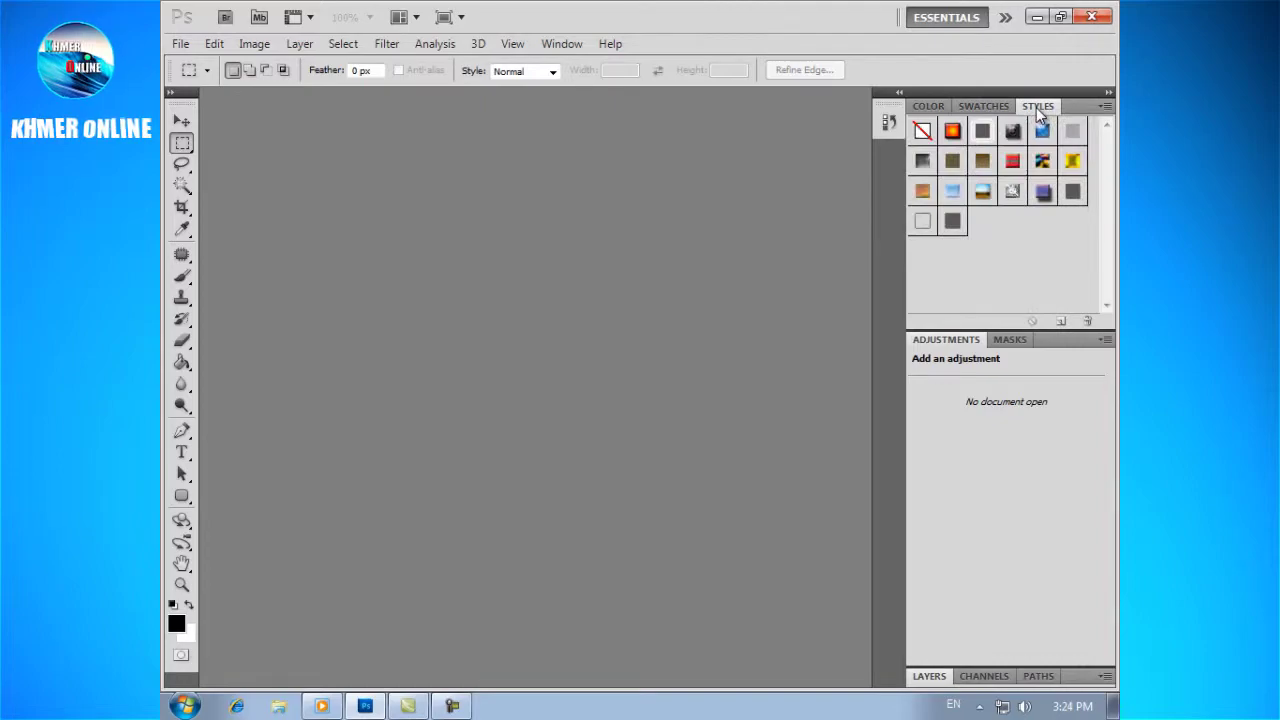
pyautogui.click(932, 106)
pyautogui.click(1108, 93)
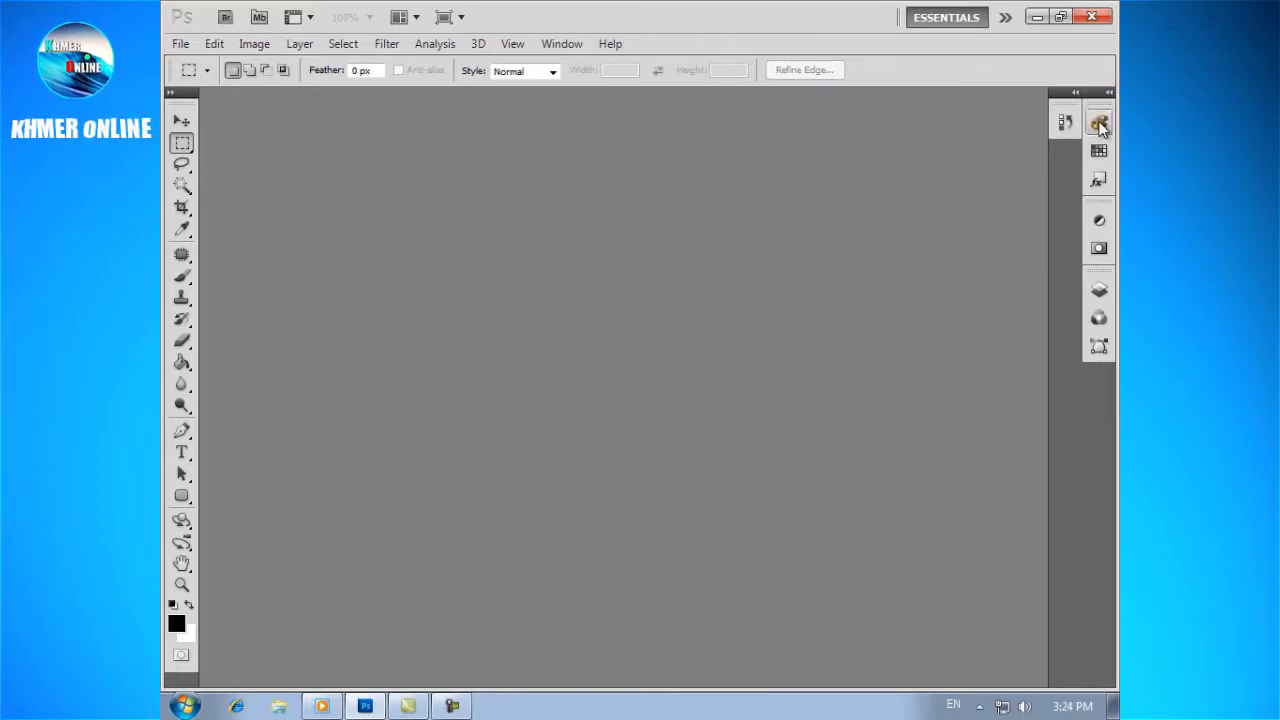
# Pop out each docked panel in turn: Color, Swatches, Styles, Adjustments, Masks, Layers, Channels, Paths
pyautogui.click(1100, 124)
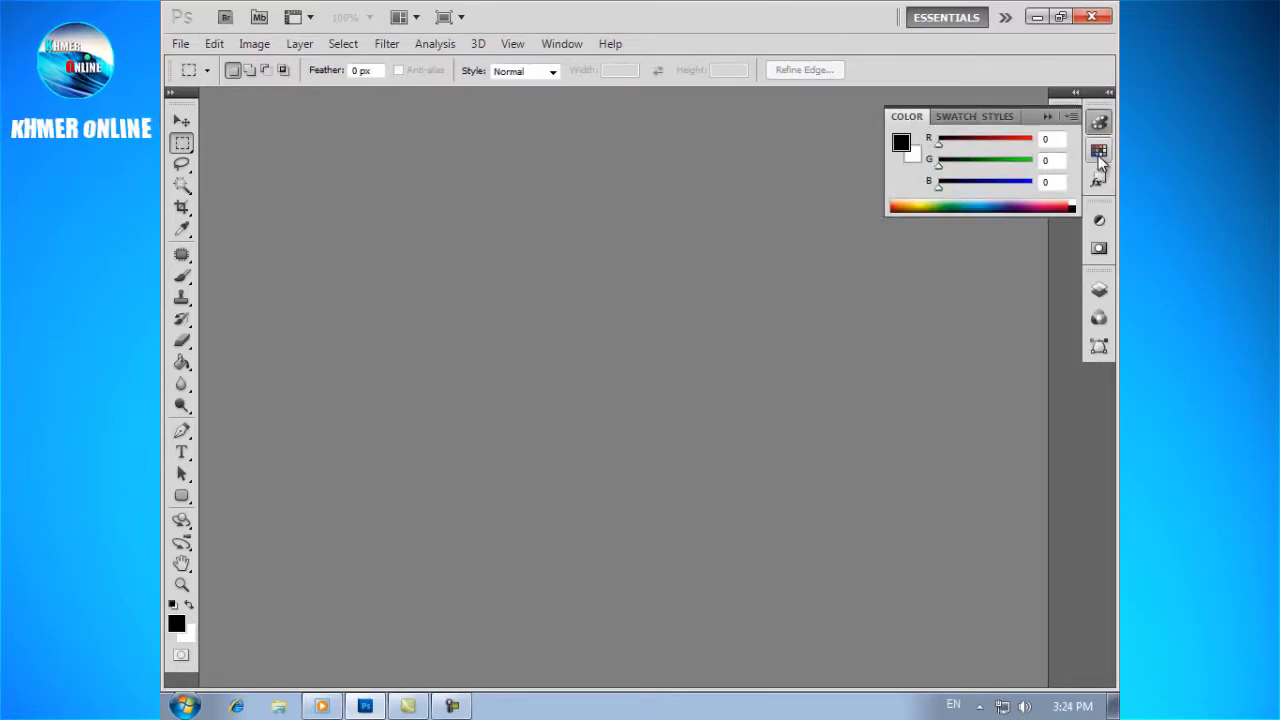
pyautogui.click(1098, 152)
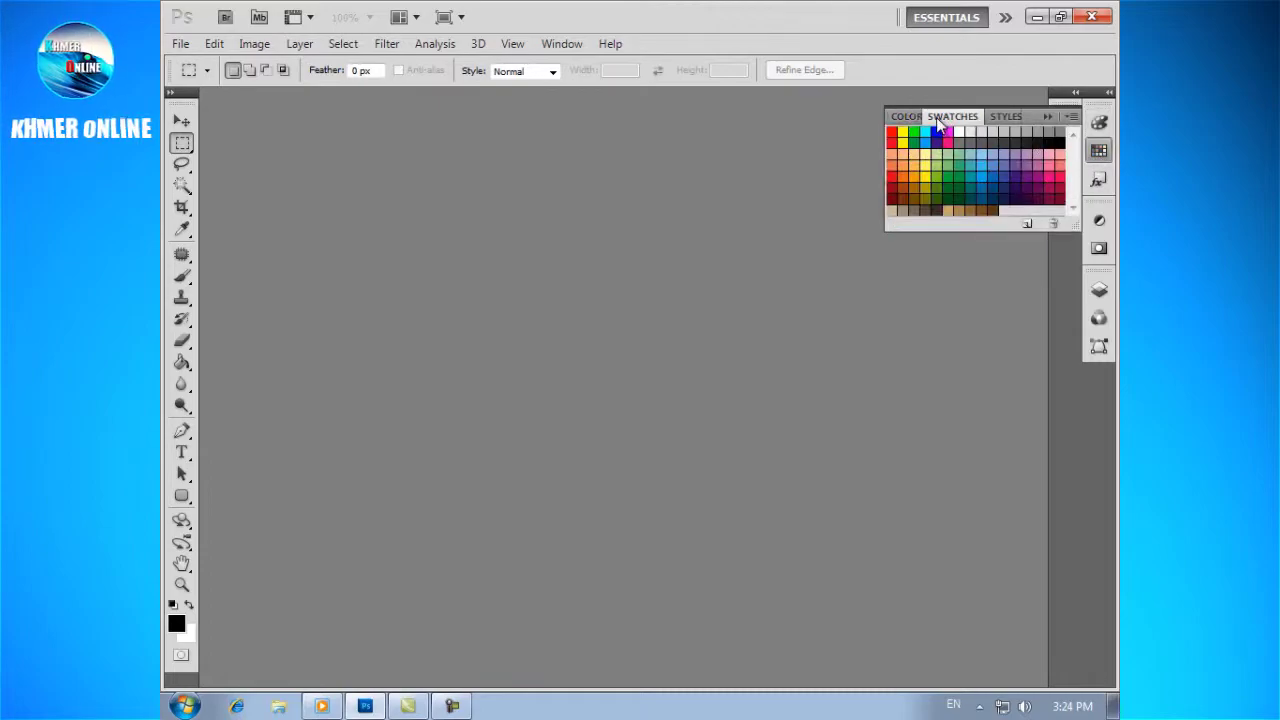
pyautogui.click(1097, 181)
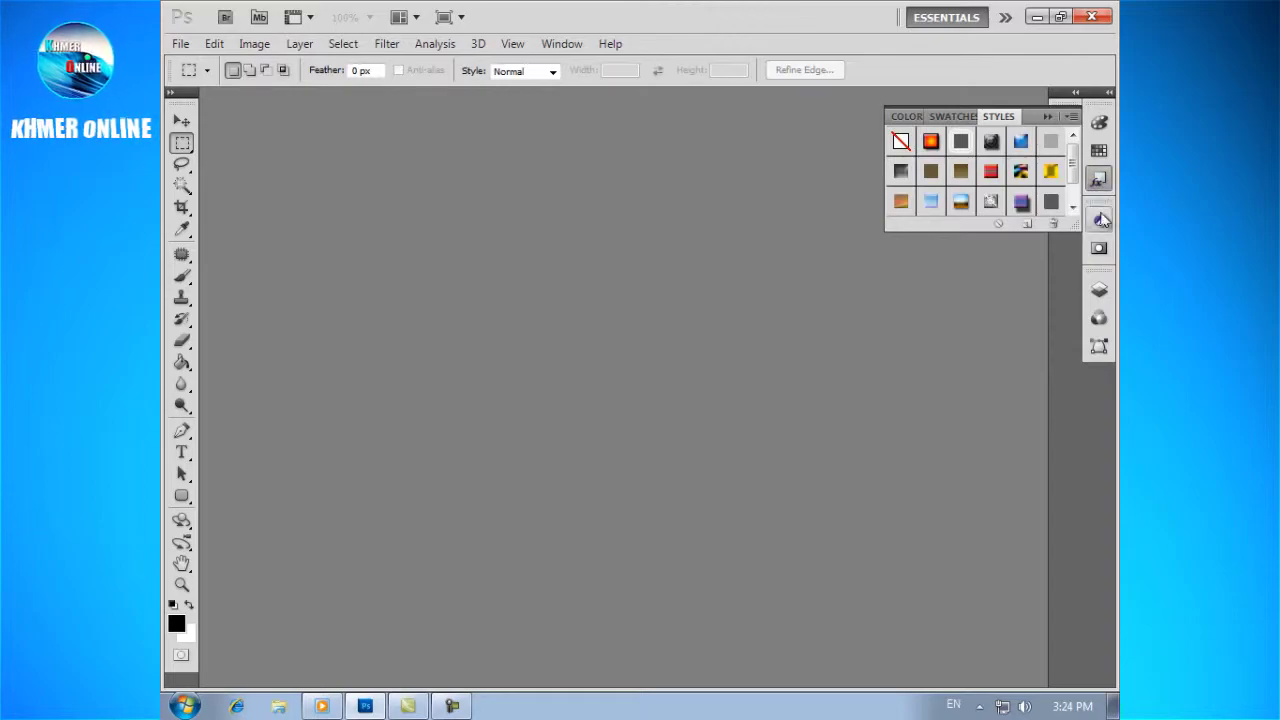
pyautogui.click(1100, 219)
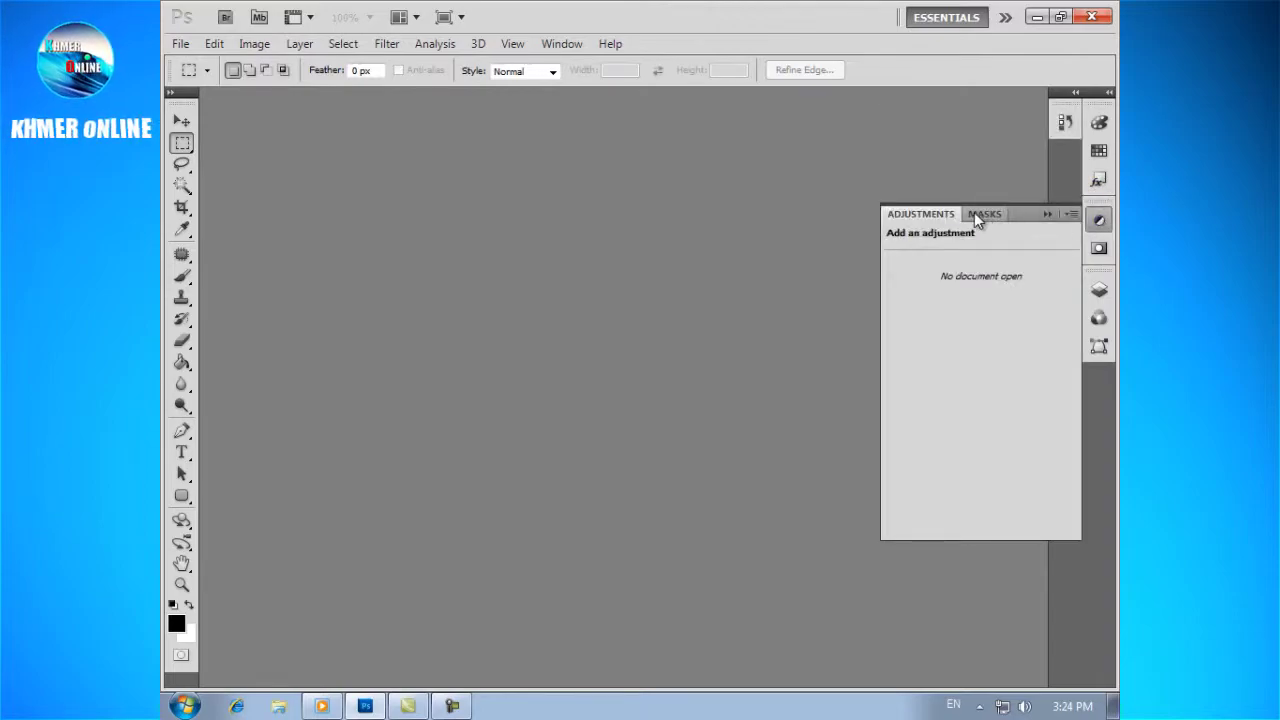
pyautogui.click(1100, 251)
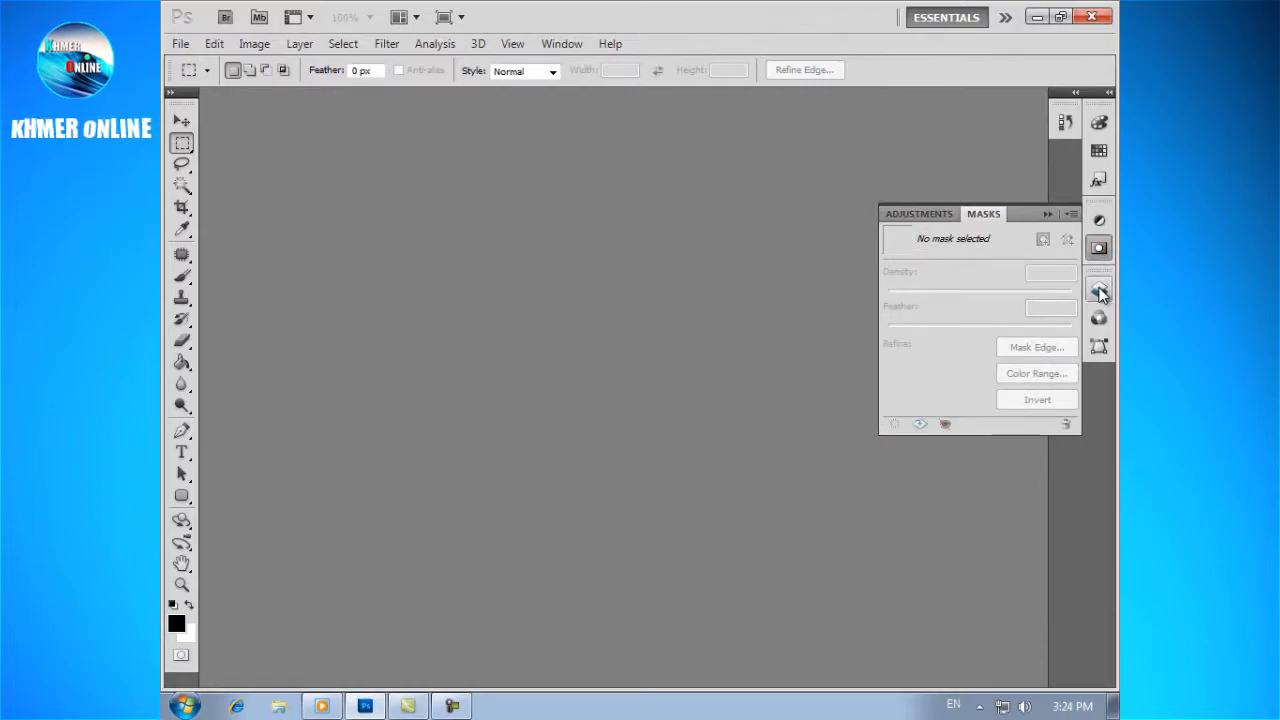
pyautogui.click(1099, 290)
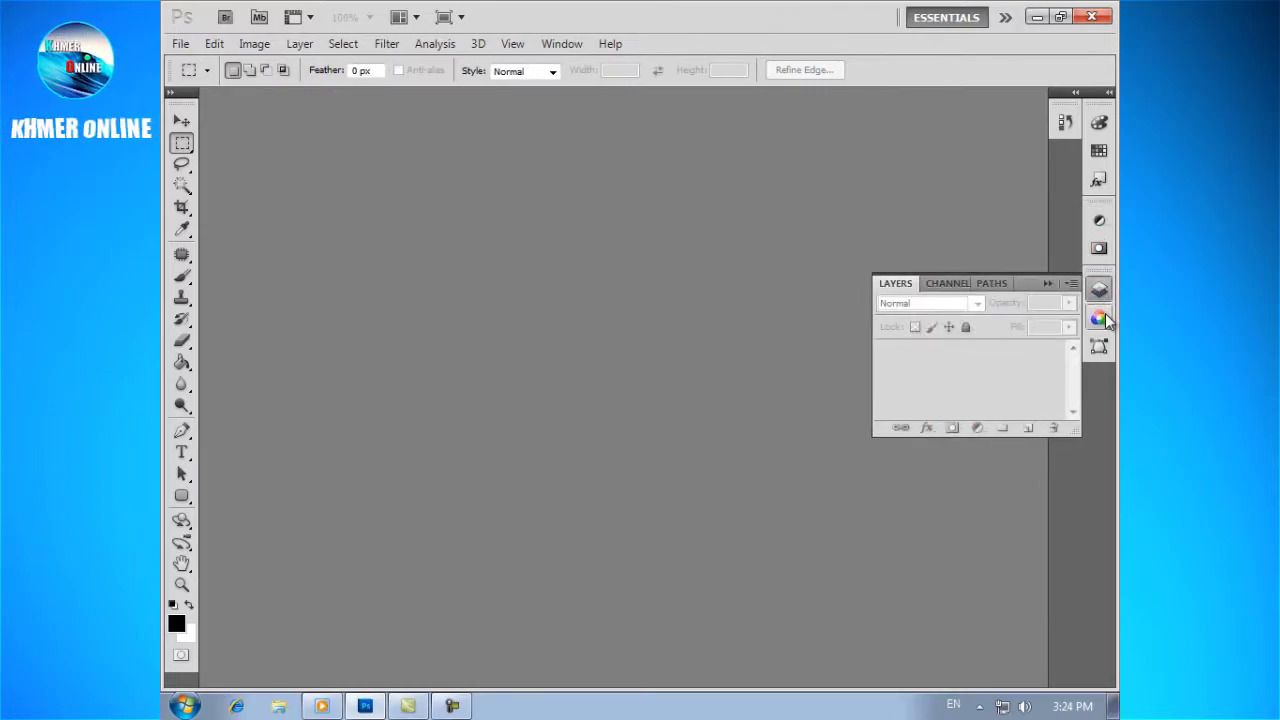
pyautogui.click(1104, 318)
pyautogui.click(1099, 345)
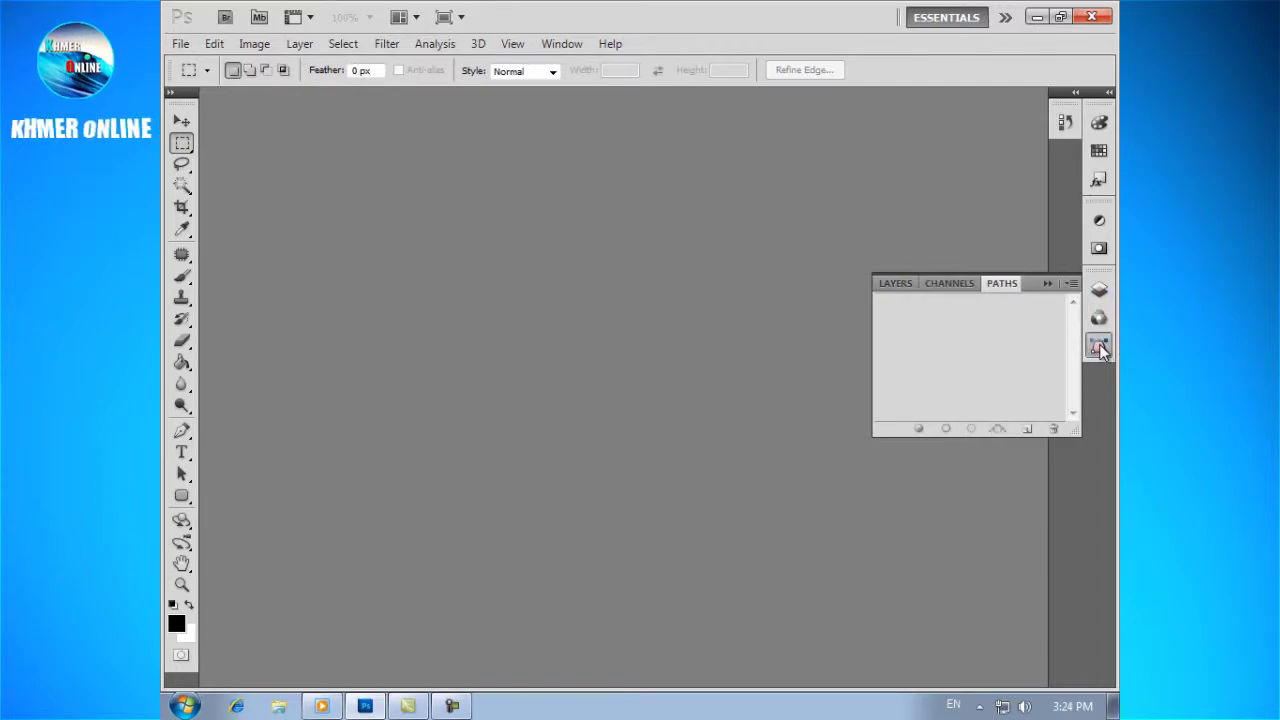
# Expand the dock to full-width panels, fold it back to icons, and grab the History icon
pyautogui.click(1108, 92)
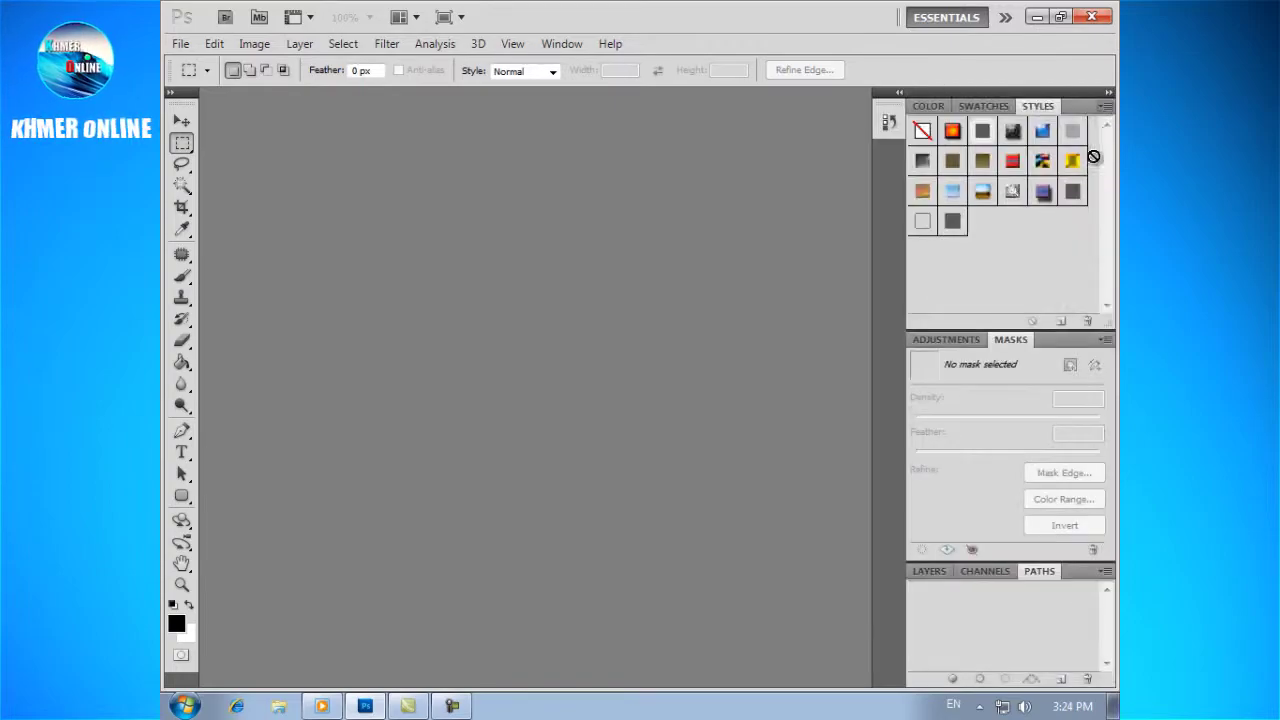
pyautogui.click(1108, 92)
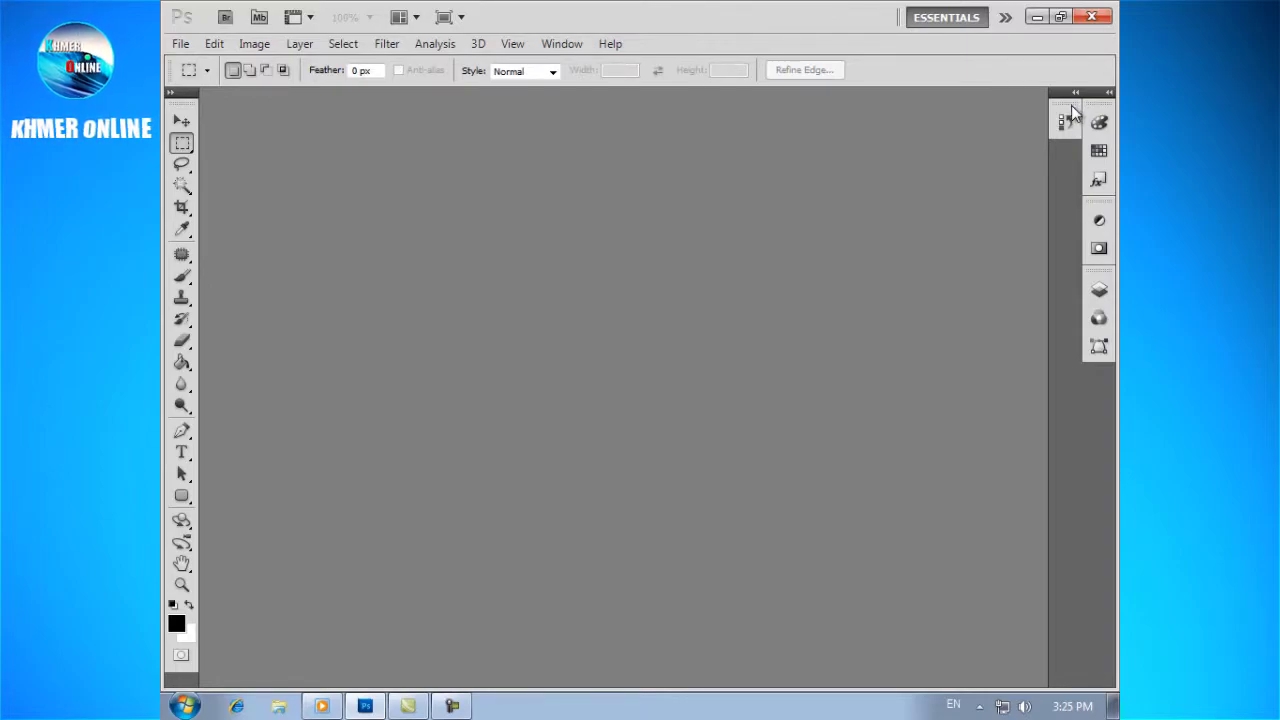
pyautogui.click(1065, 120)
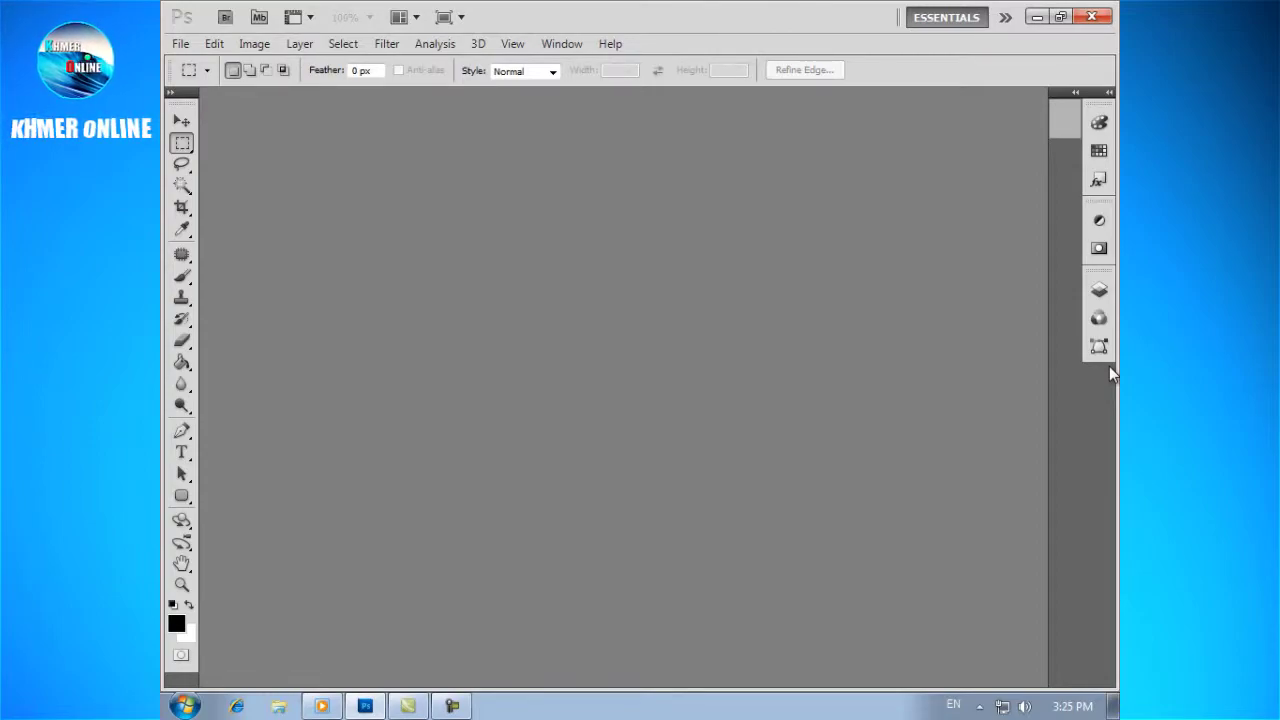
# Dock History at the bottom, then drag Adjustments/Masks and Layers/Channels/Paths into separate icon columns
pyautogui.moveTo(1109, 366); pyautogui.dragTo(1109, 366)
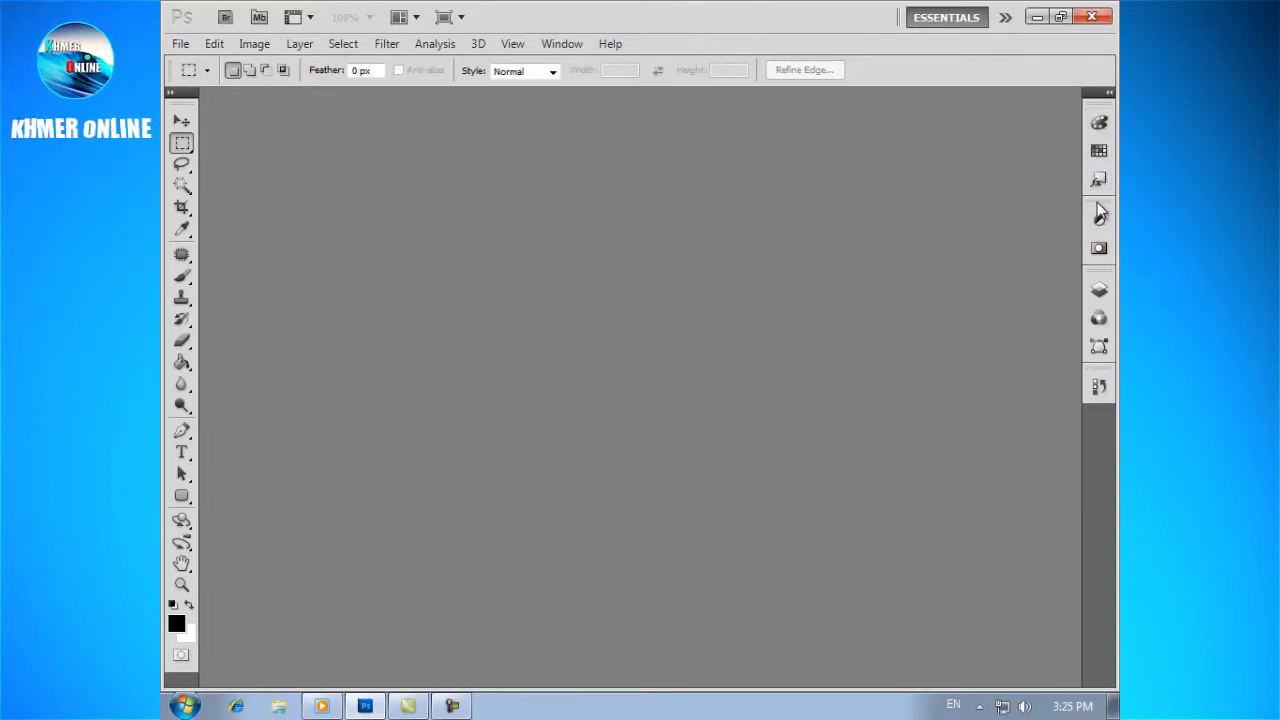
pyautogui.moveTo(1098, 206); pyautogui.dragTo(972, 180)
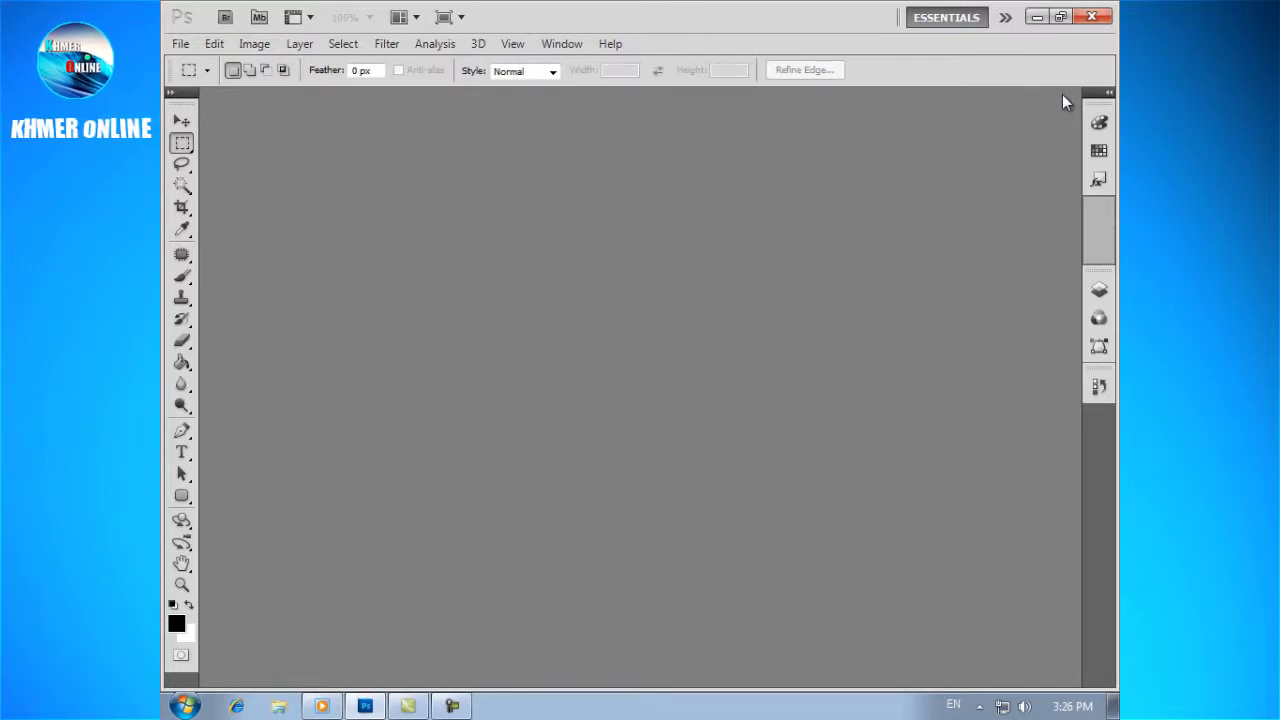
pyautogui.moveTo(1062, 94); pyautogui.dragTo(1062, 94)
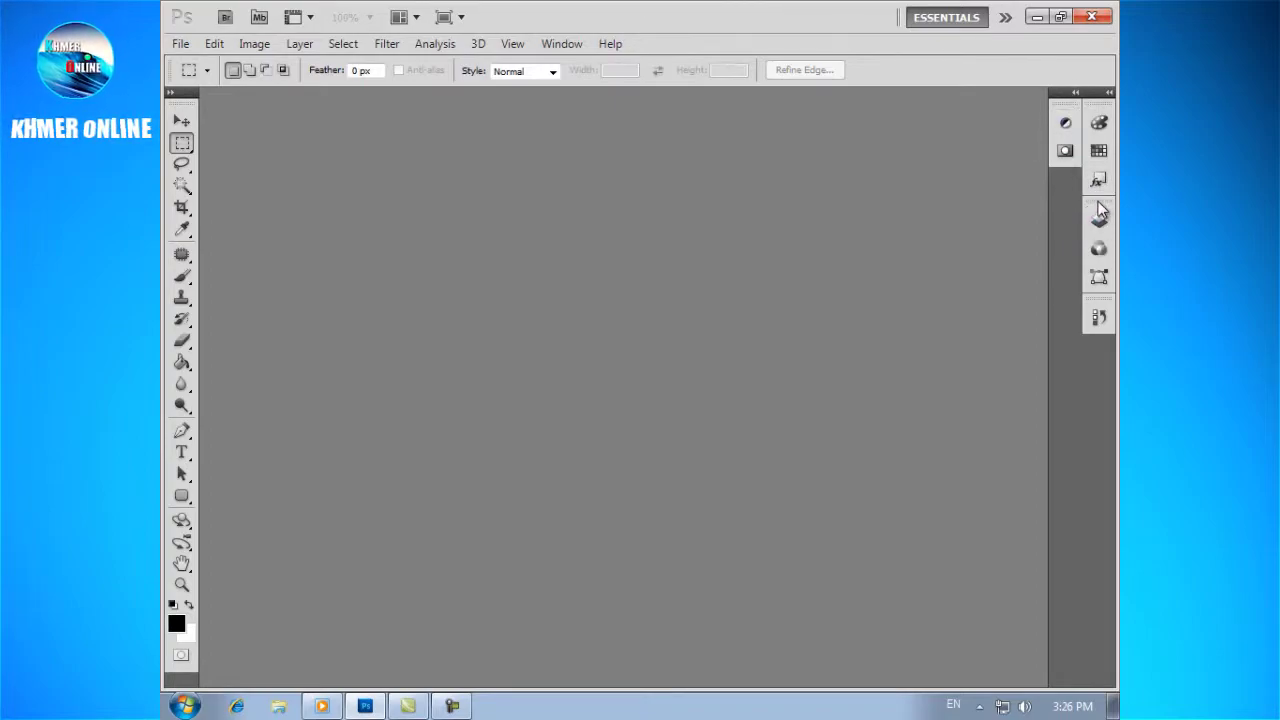
pyautogui.moveTo(1098, 203)
pyautogui.mouseDown()
pyautogui.moveTo(1068, 200)
pyautogui.moveTo(1038, 171)
pyautogui.mouseUp()
pyautogui.moveTo(1037, 100); pyautogui.dragTo(1031, 118)
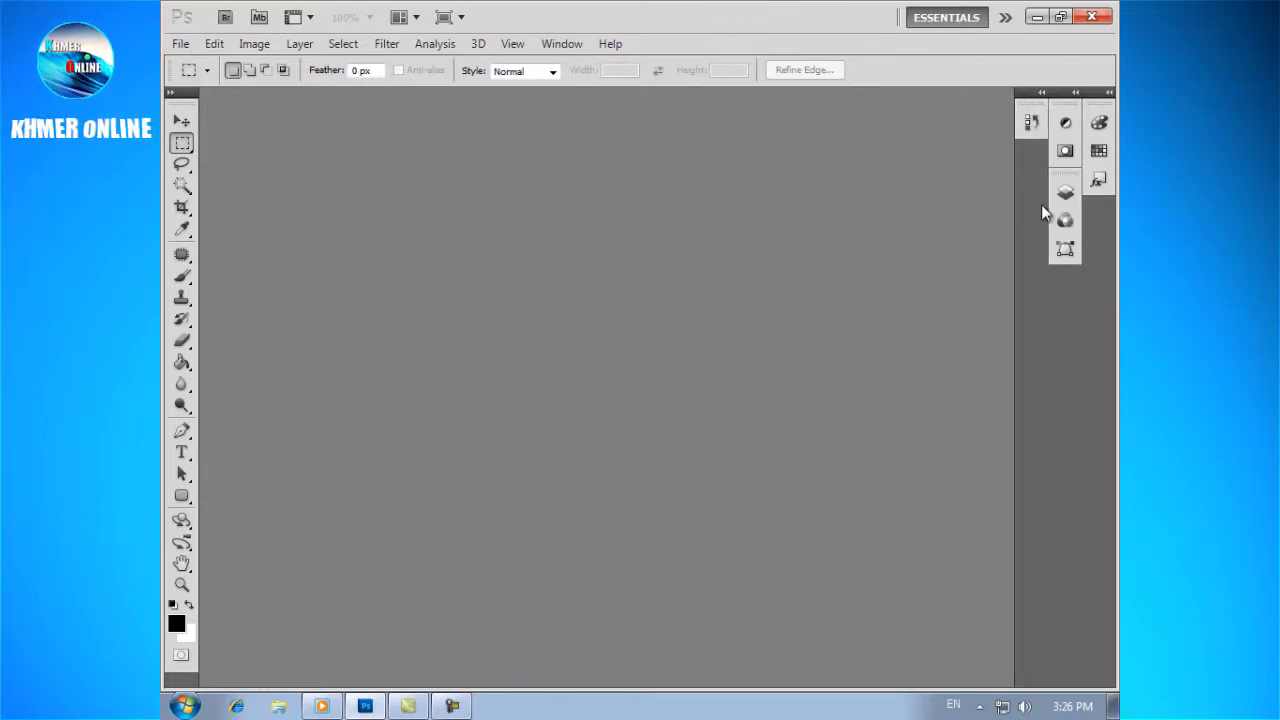
pyautogui.click(1108, 93)
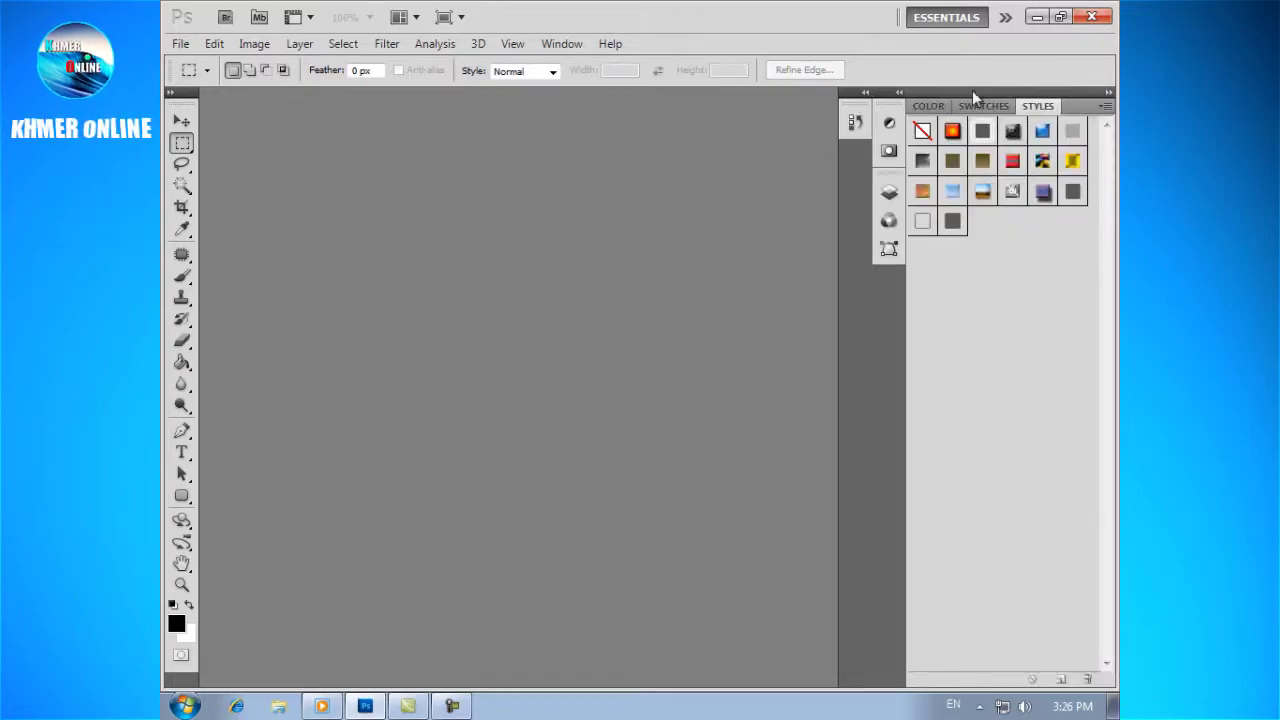
pyautogui.click(899, 94)
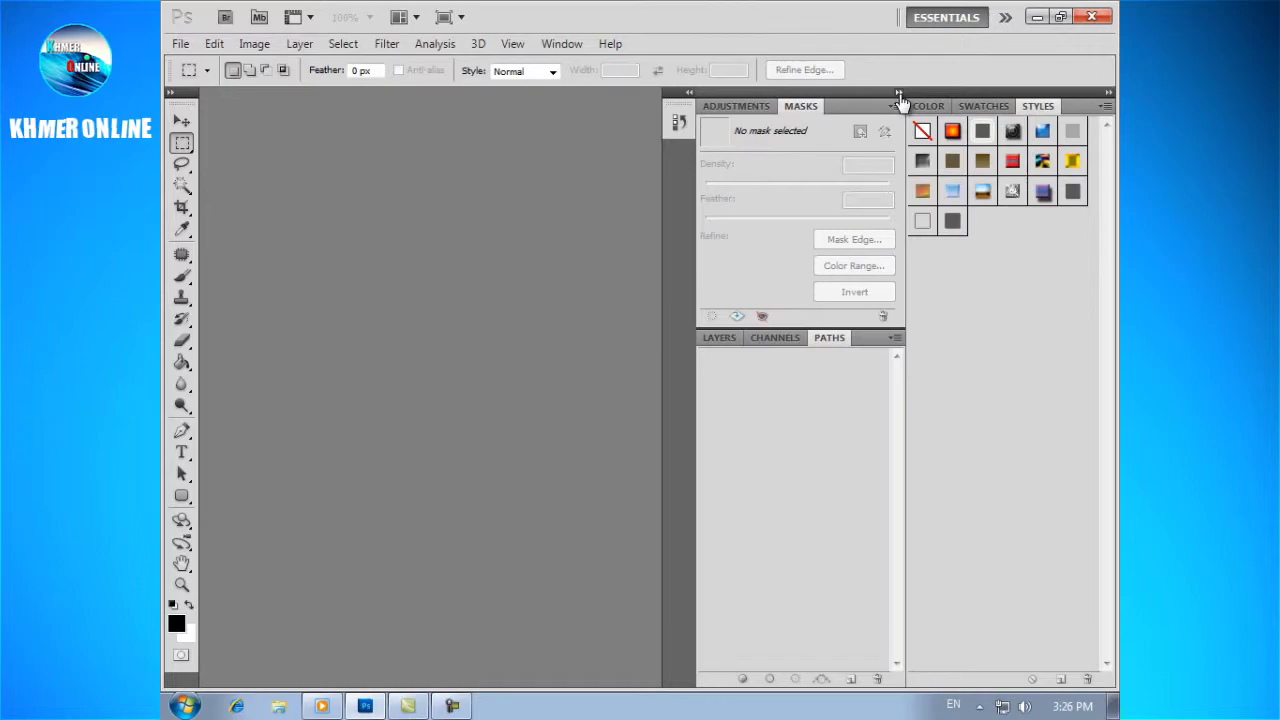
pyautogui.click(689, 93)
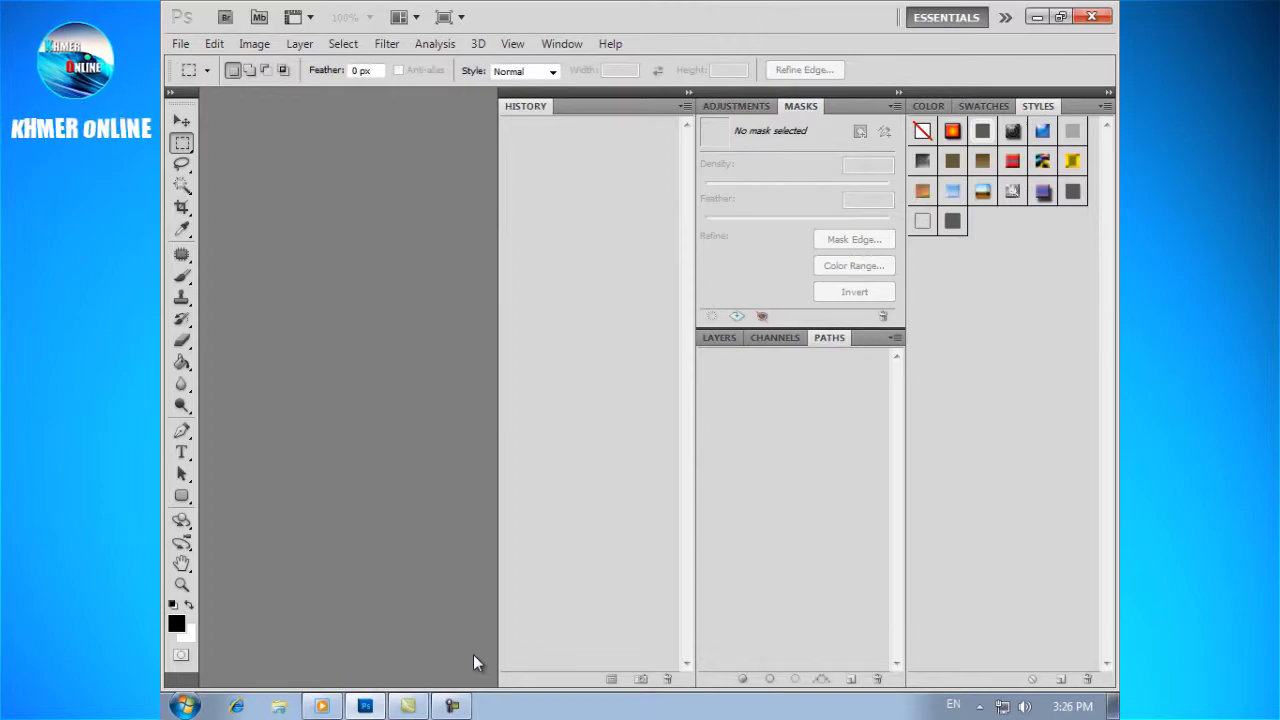
pyautogui.click(689, 93)
pyautogui.click(897, 93)
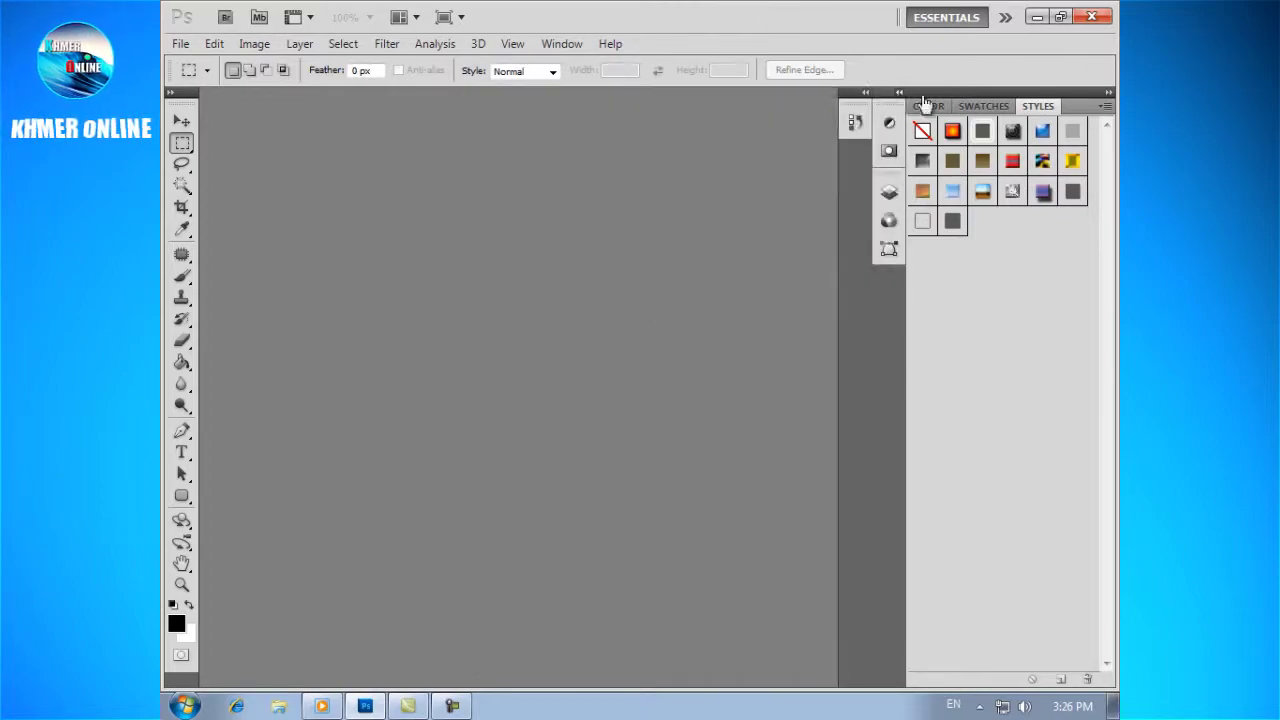
pyautogui.click(1108, 93)
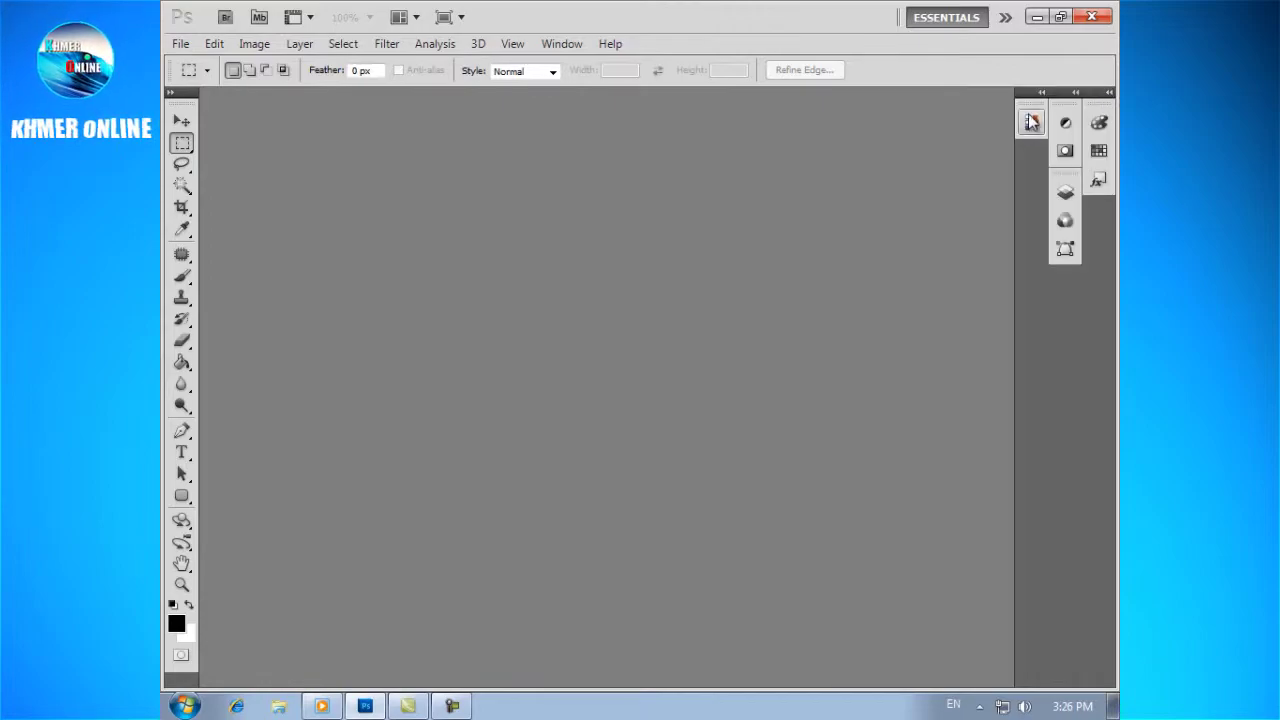
# Drag History, Adjustments, Layers and Color/Swatches/Styles icons into the right column, then expand it
pyautogui.moveTo(1030, 122)
pyautogui.mouseDown()
pyautogui.moveTo(1115, 210)
pyautogui.moveTo(1111, 198)
pyautogui.mouseUp()
pyautogui.moveTo(1036, 112); pyautogui.dragTo(1105, 143)
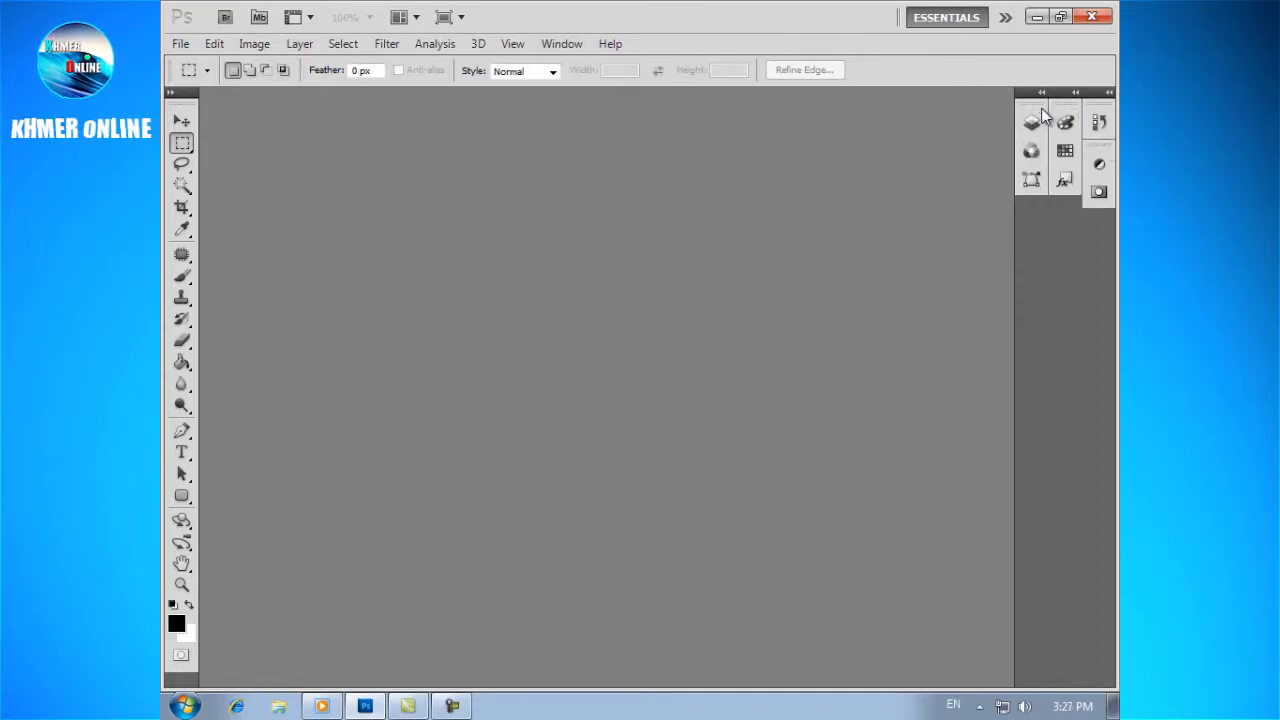
pyautogui.moveTo(1031, 100); pyautogui.dragTo(1107, 222)
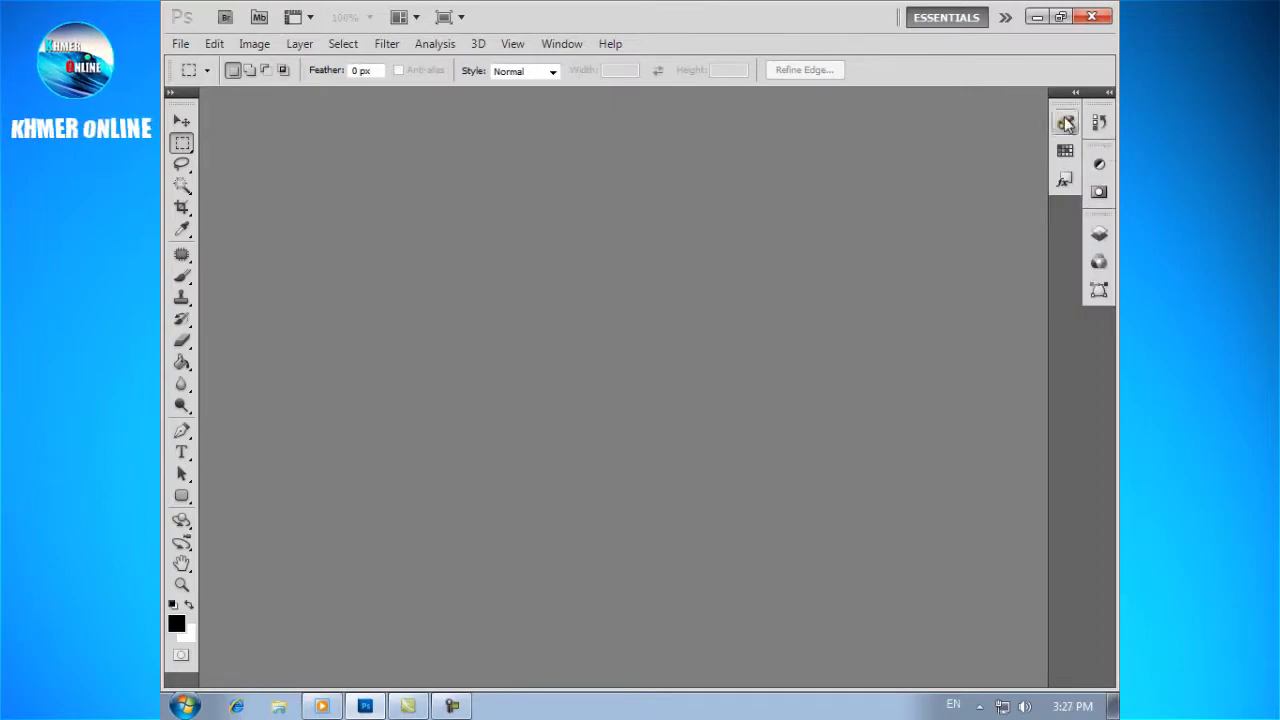
pyautogui.moveTo(1066, 100); pyautogui.dragTo(1107, 304)
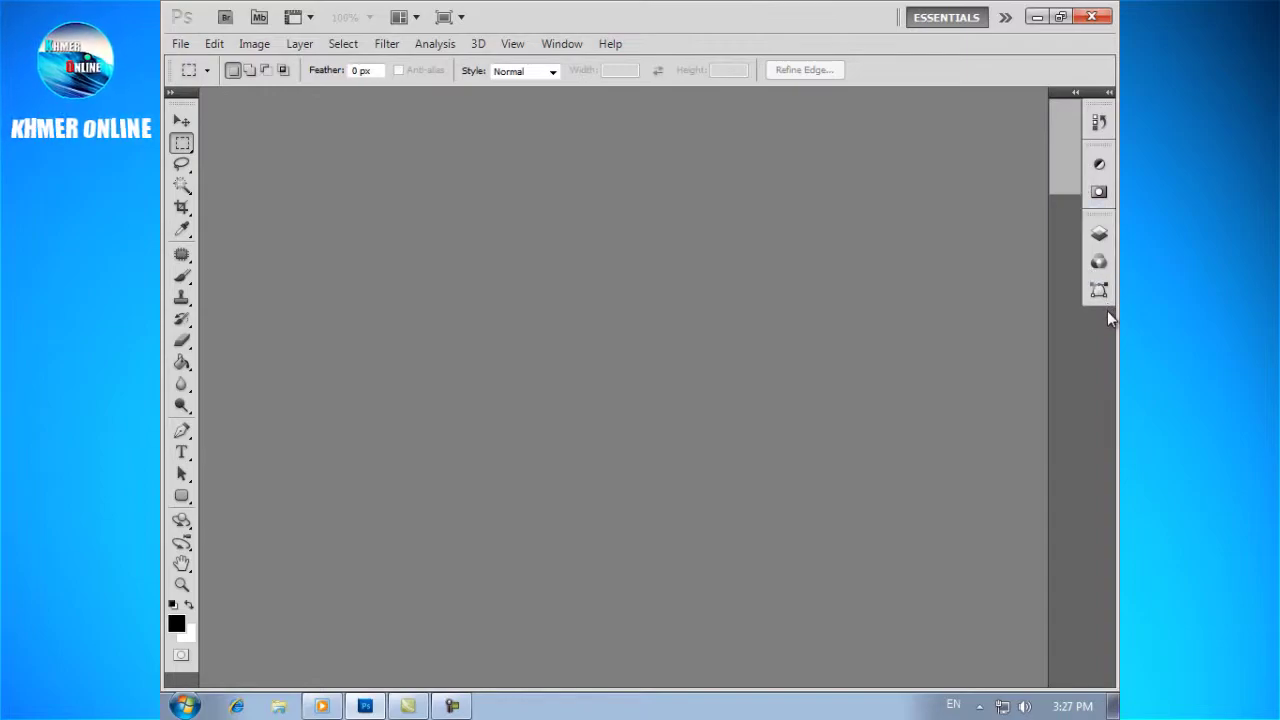
pyautogui.moveTo(1093, 310); pyautogui.dragTo(1093, 310)
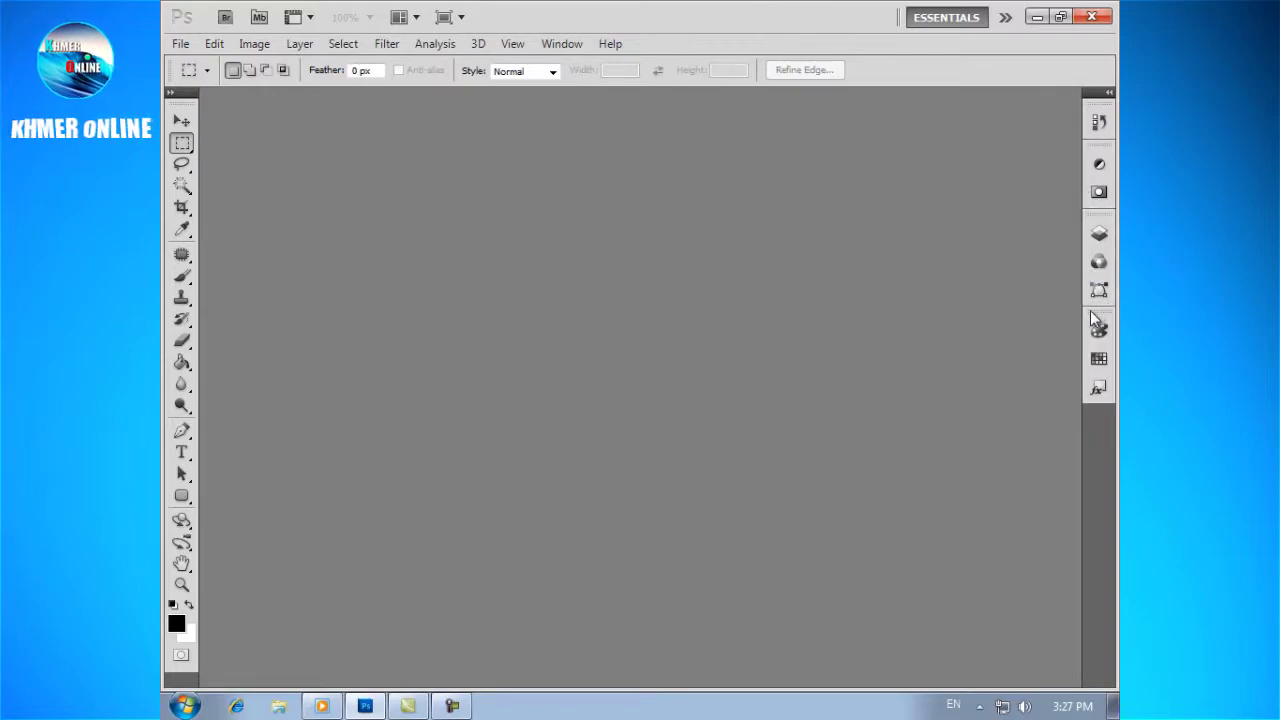
pyautogui.click(1109, 93)
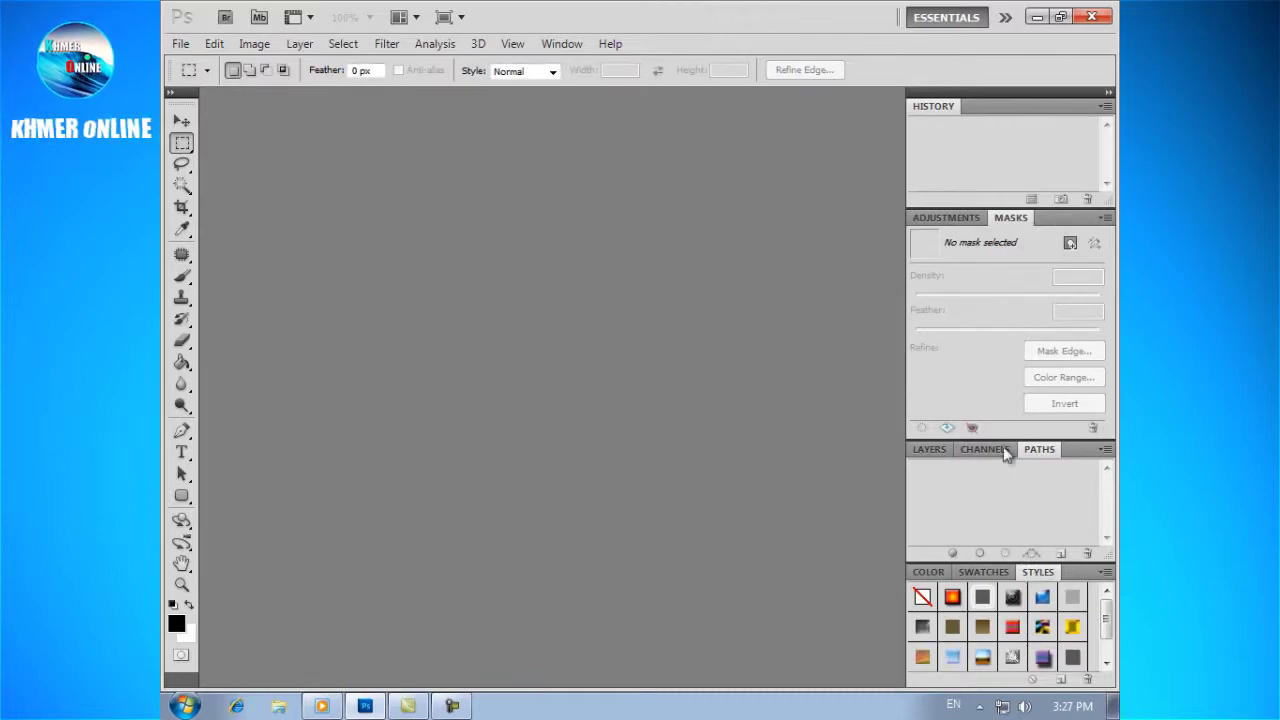
# Collapse the Color/Swatches/Styles group and drag the Styles tab into the Adjustments/Masks group
pyautogui.doubleClick(1038, 577)
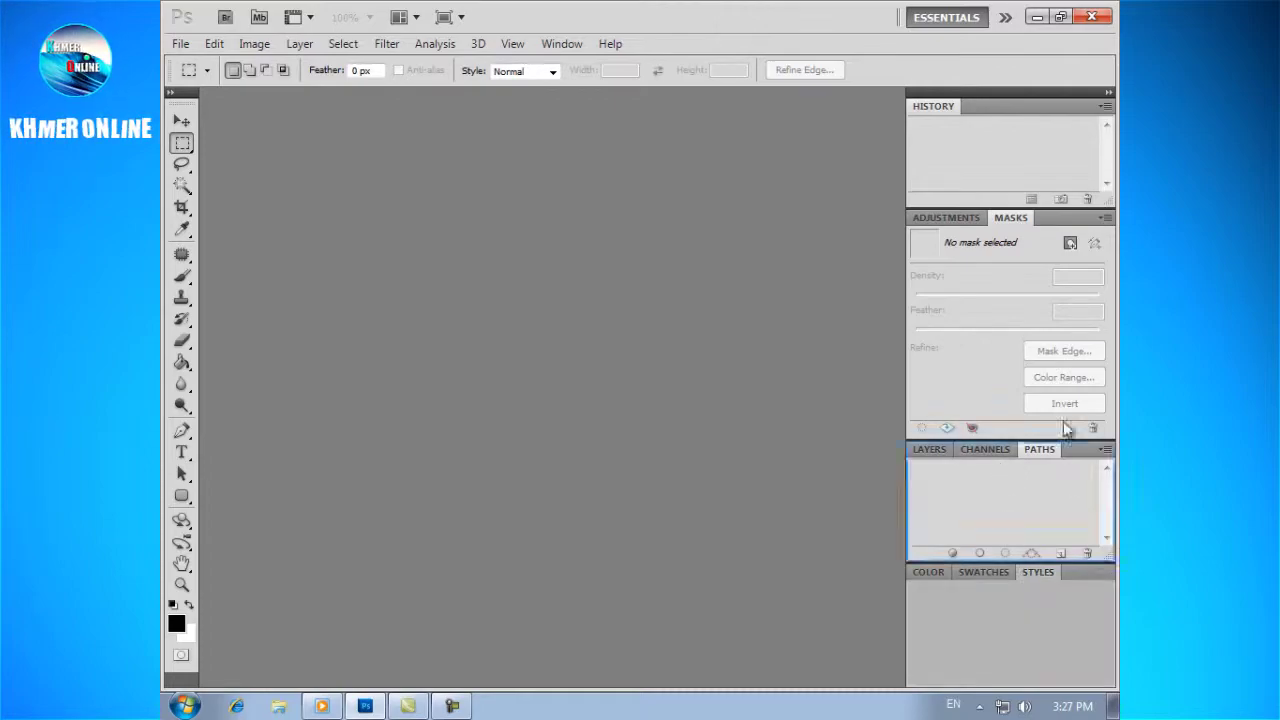
pyautogui.click(1047, 220)
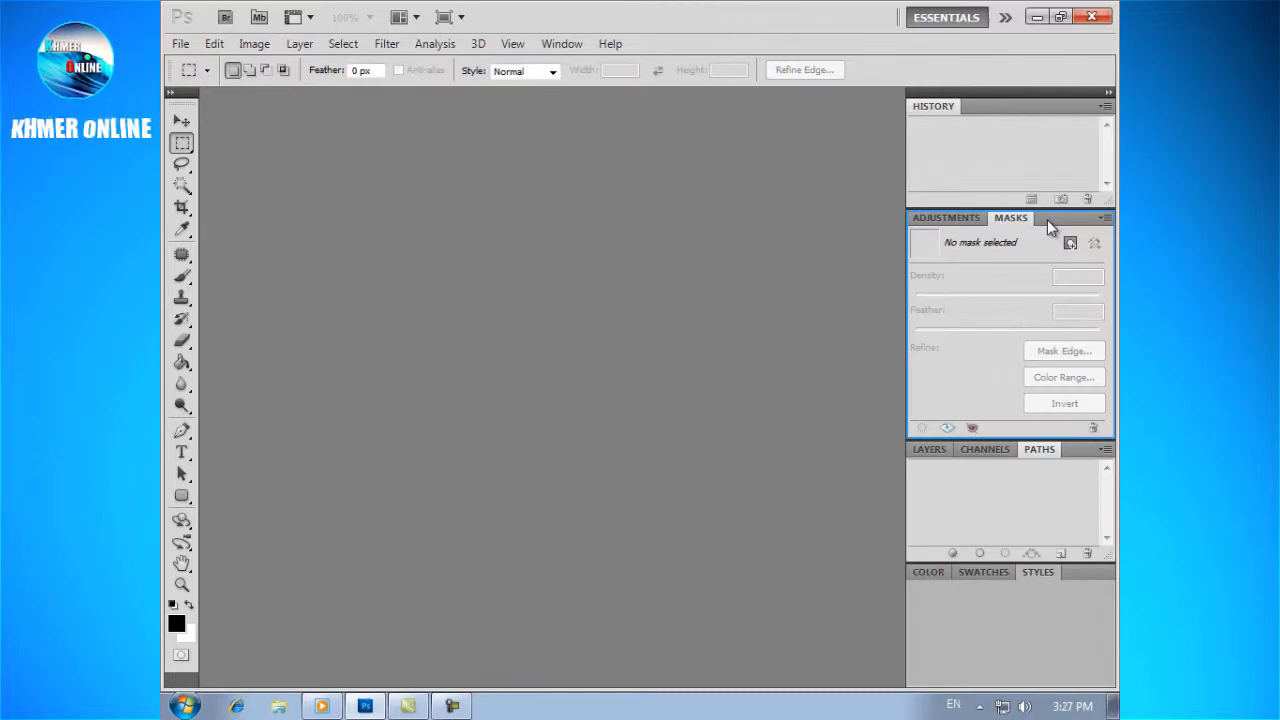
pyautogui.moveTo(1047, 219); pyautogui.dragTo(1047, 219)
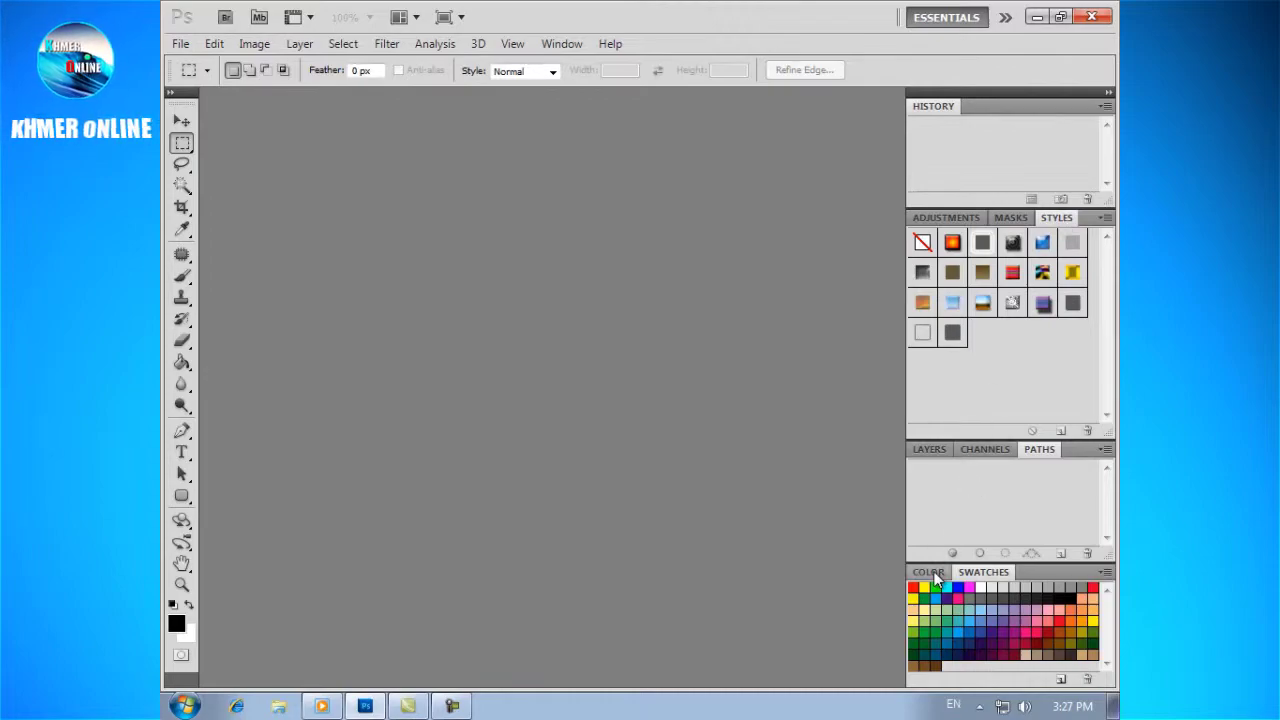
# Drag the Color tab into the History group and position it ahead of the History tab
pyautogui.click(993, 119)
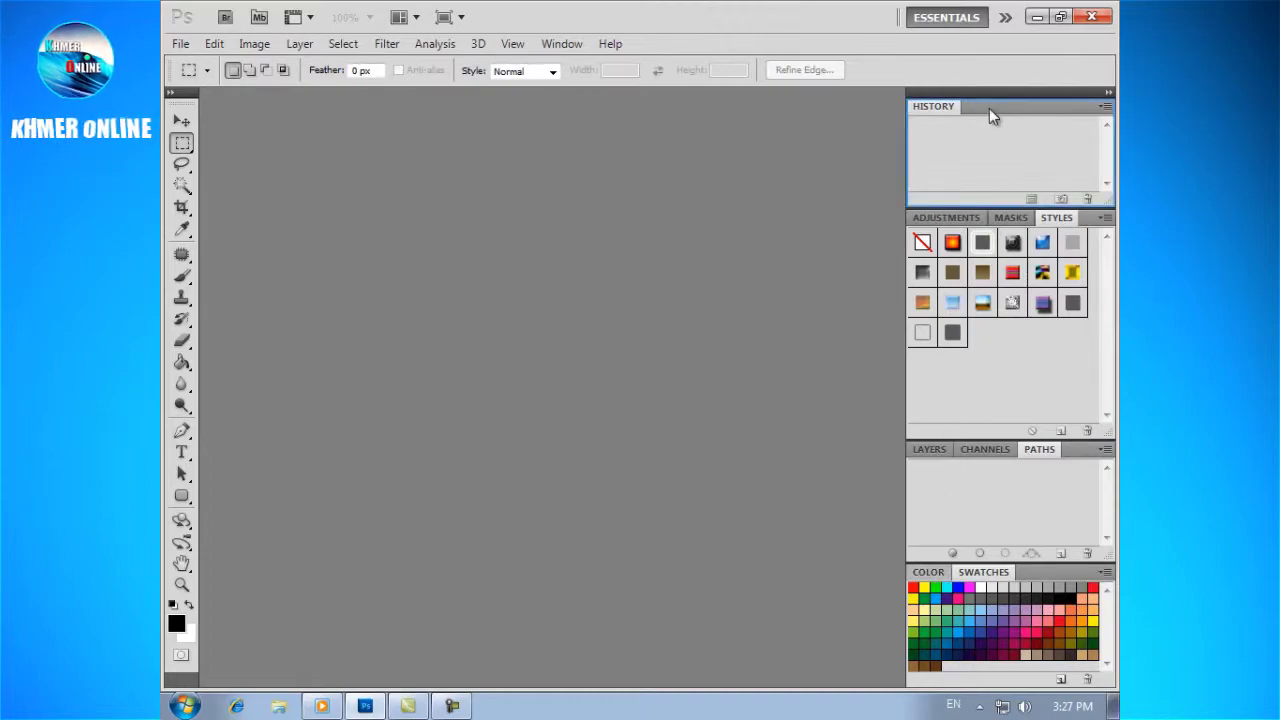
pyautogui.moveTo(989, 108); pyautogui.dragTo(988, 108)
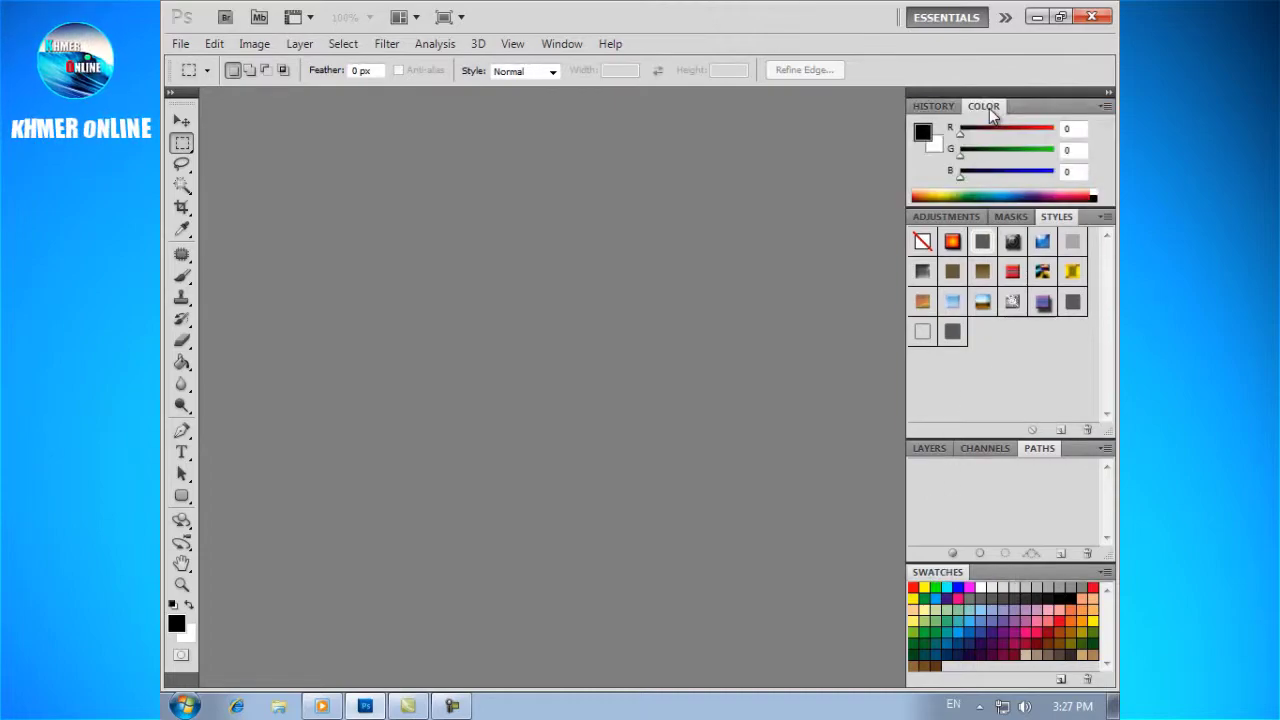
pyautogui.click(933, 106)
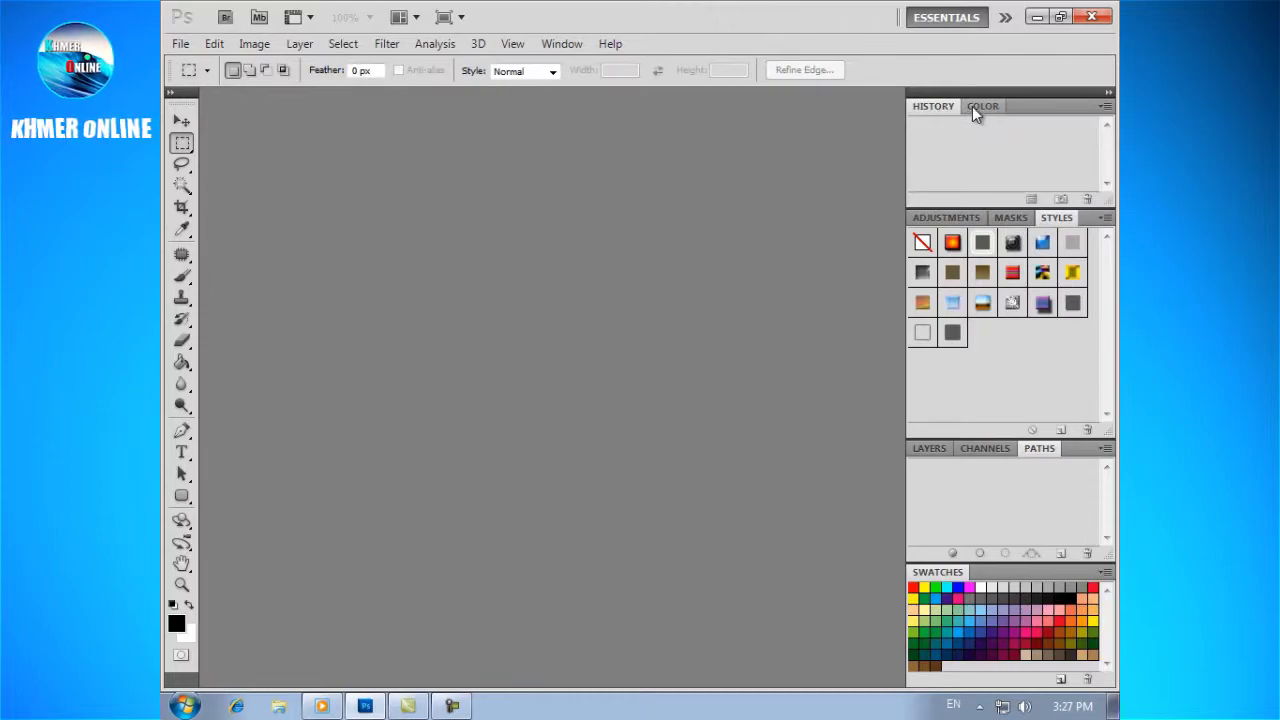
pyautogui.click(976, 108)
pyautogui.click(939, 108)
pyautogui.moveTo(930, 107); pyautogui.dragTo(1001, 107)
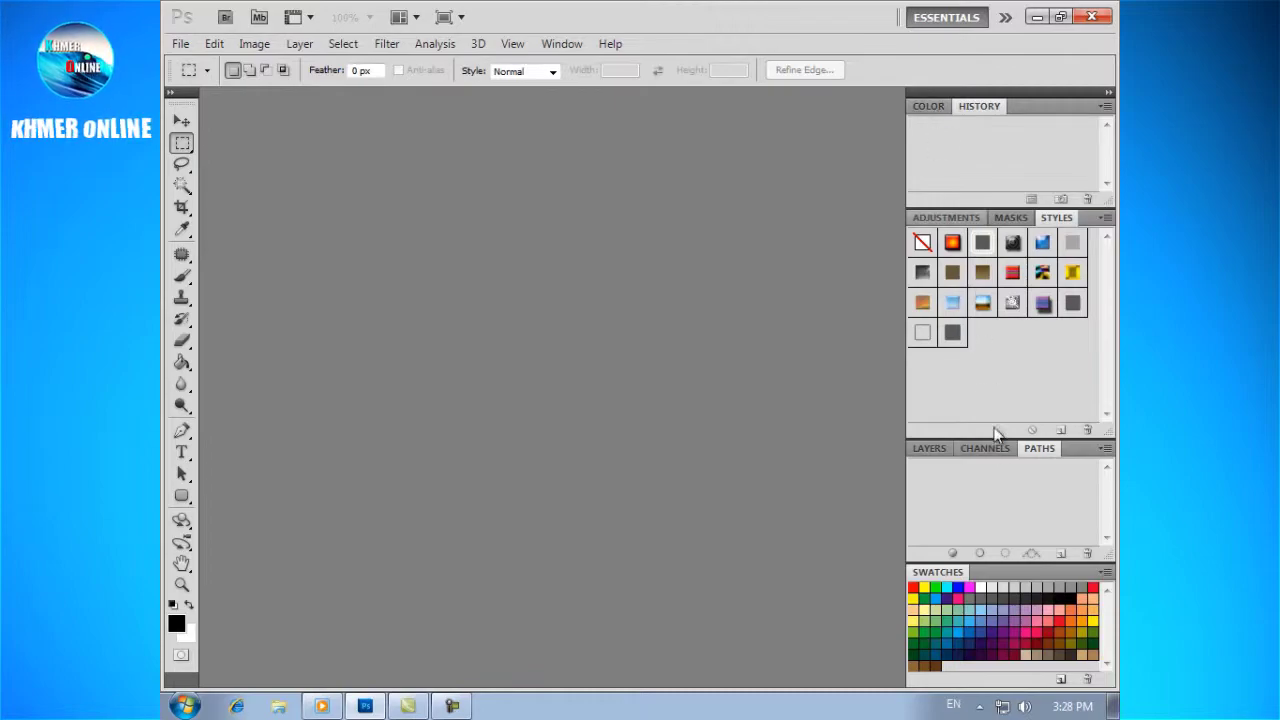
# Reorder the Paths tab, make Styles the first tab in its group, and open the Window menu
pyautogui.moveTo(1042, 449); pyautogui.dragTo(920, 449)
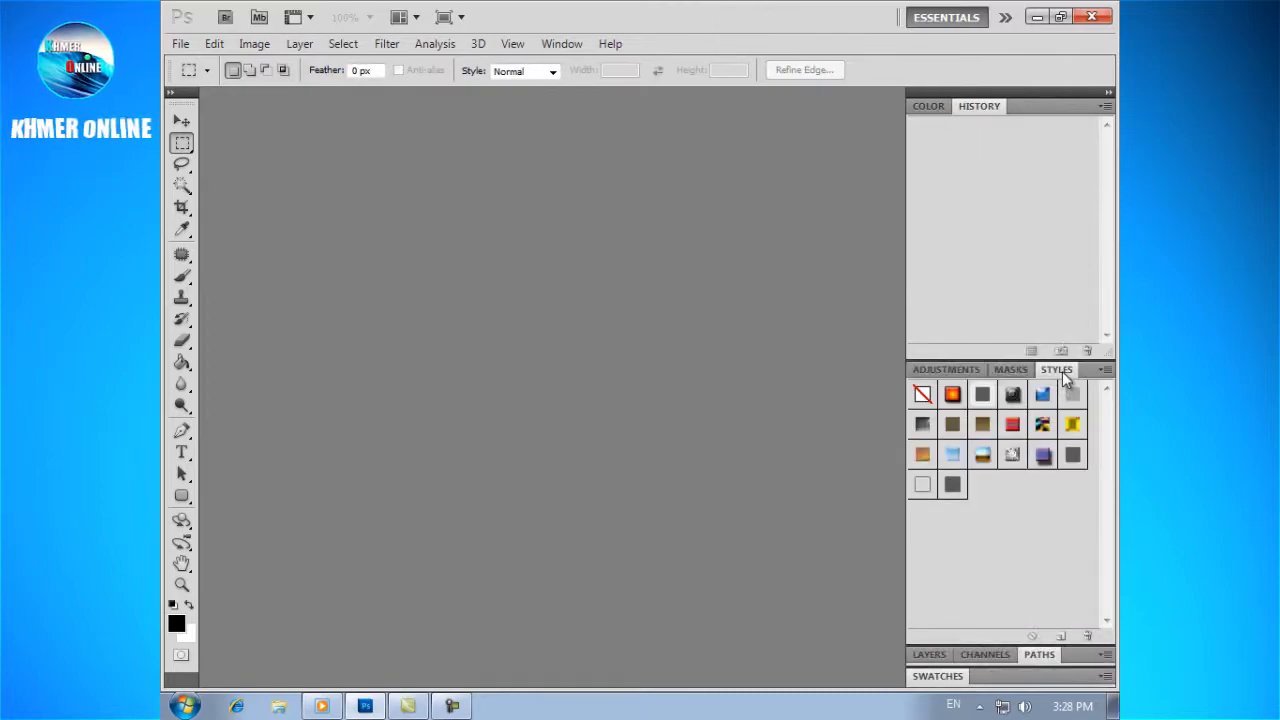
pyautogui.moveTo(1061, 371); pyautogui.dragTo(931, 372)
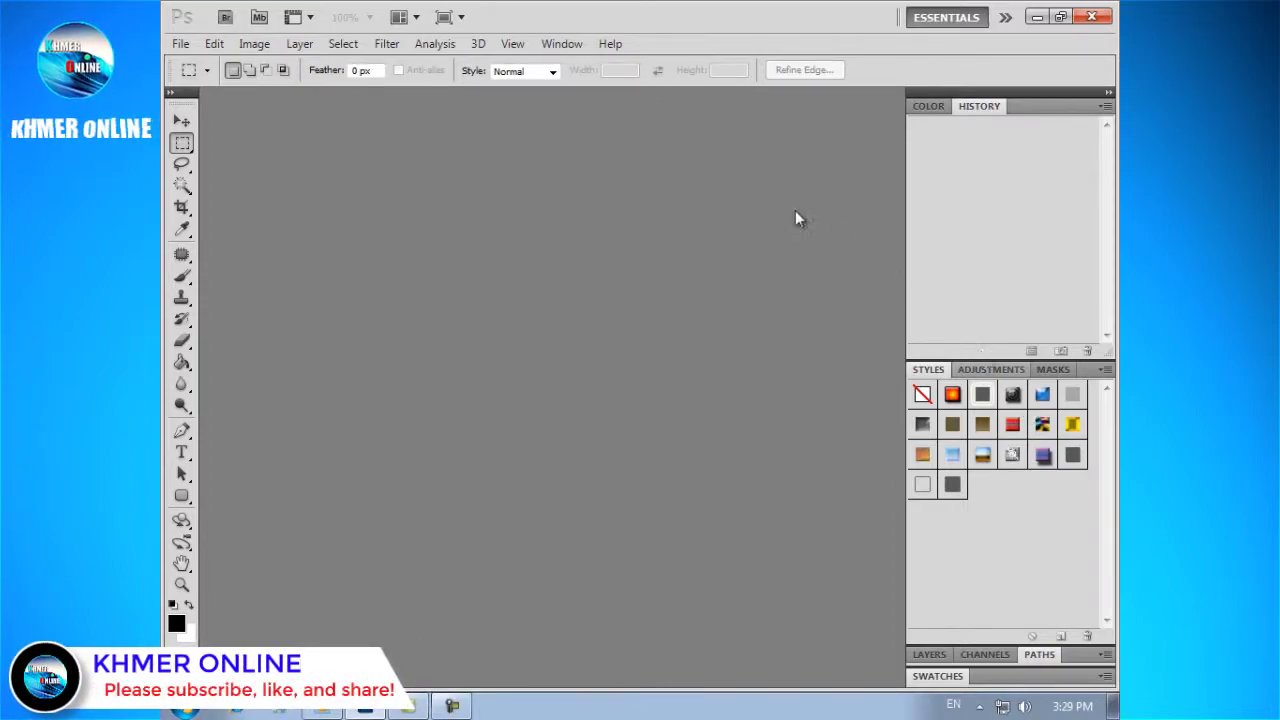
pyautogui.click(561, 46)
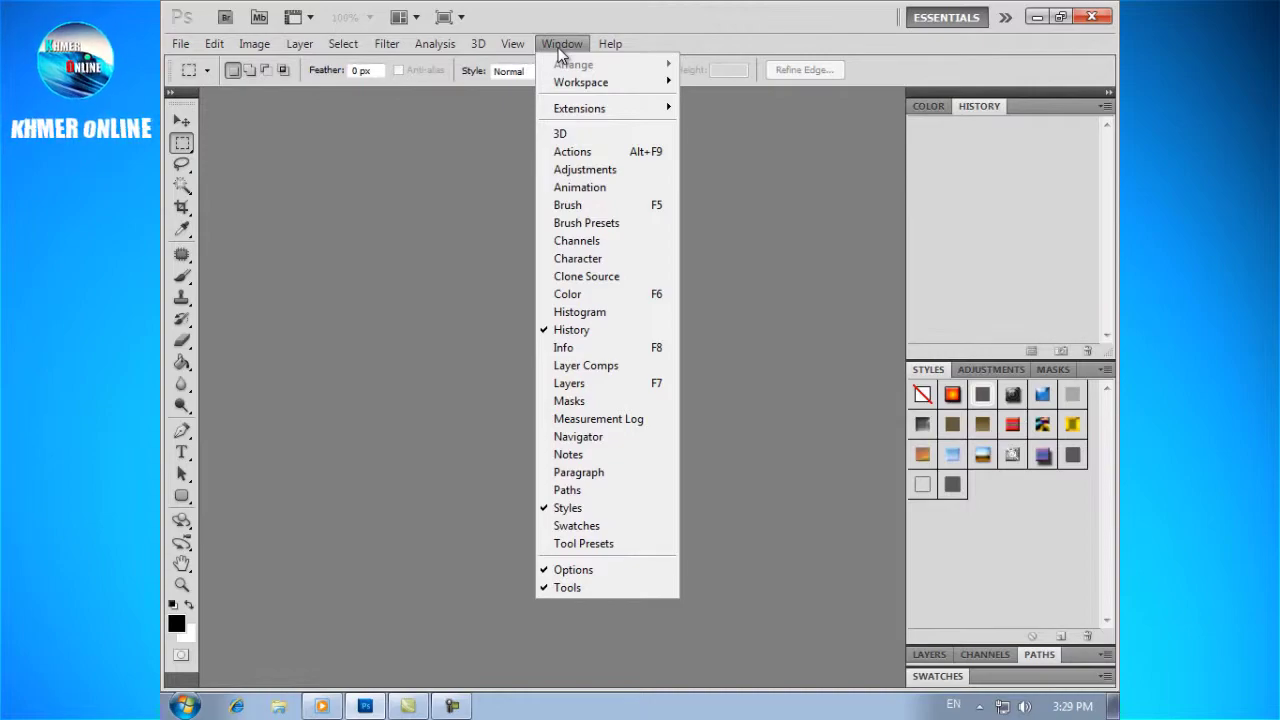
# Hide the History and Styles panels via the Window menu
pyautogui.click(992, 106)
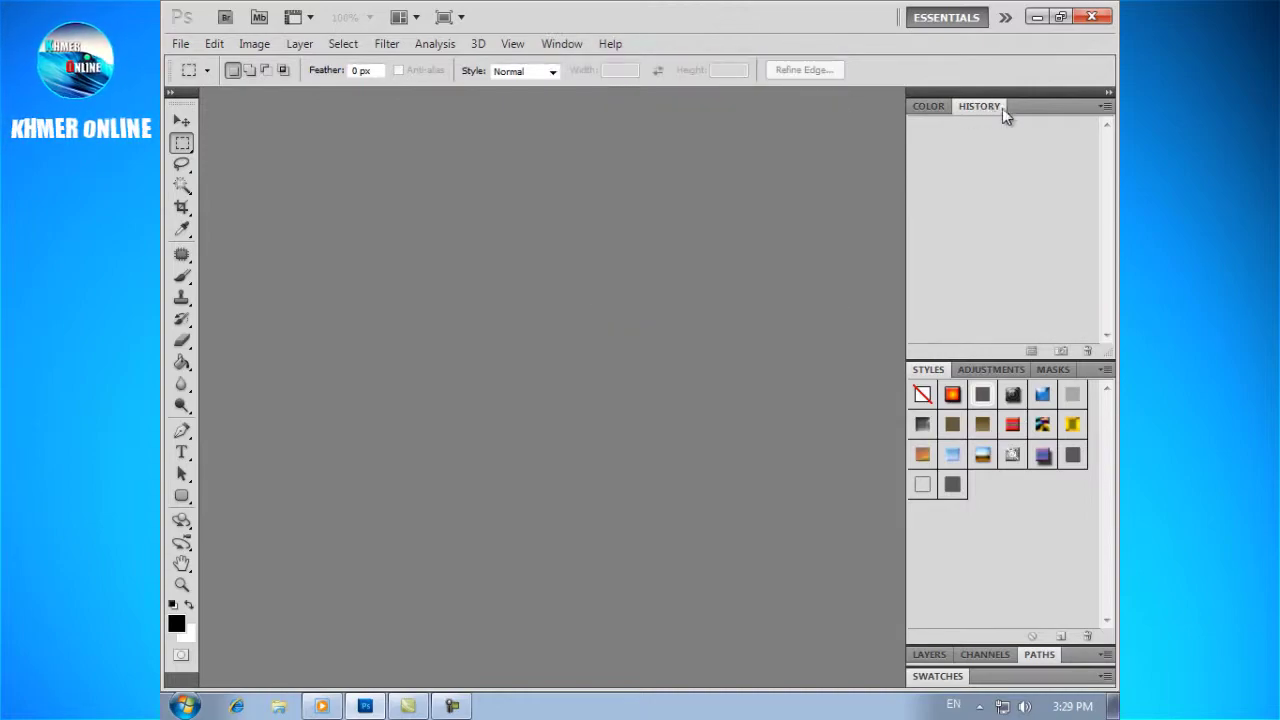
pyautogui.click(562, 44)
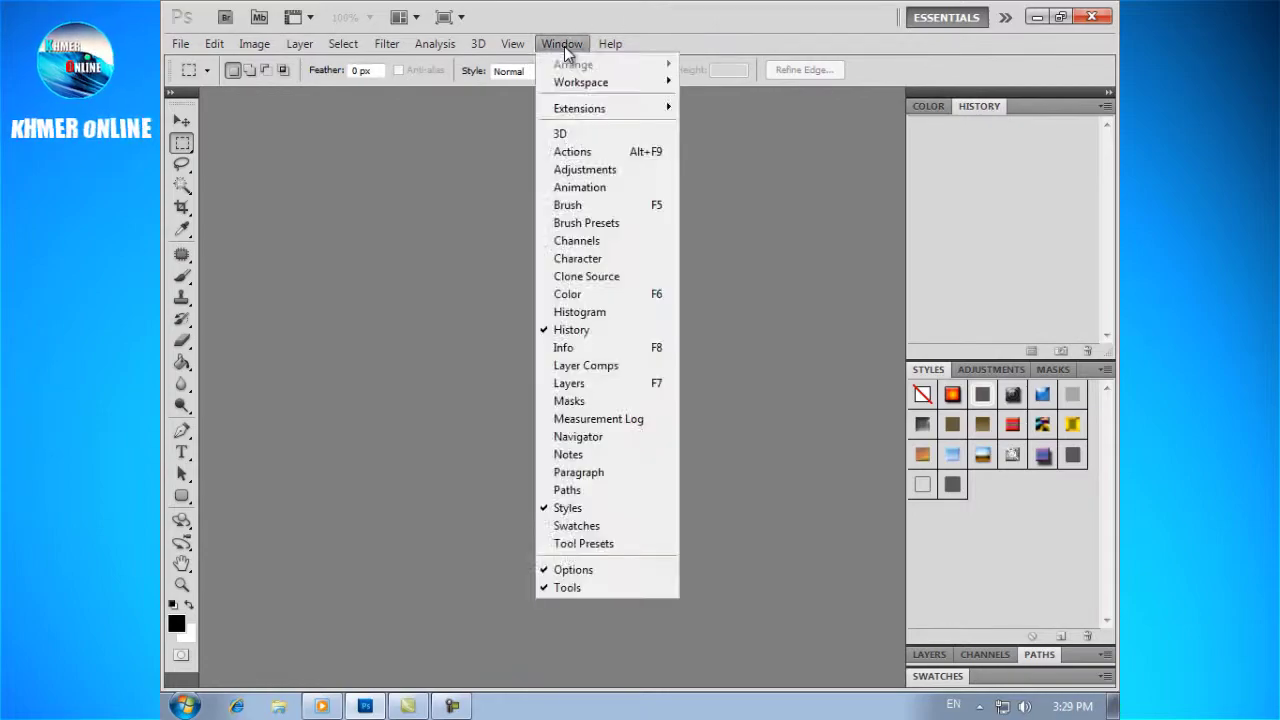
pyautogui.click(575, 340)
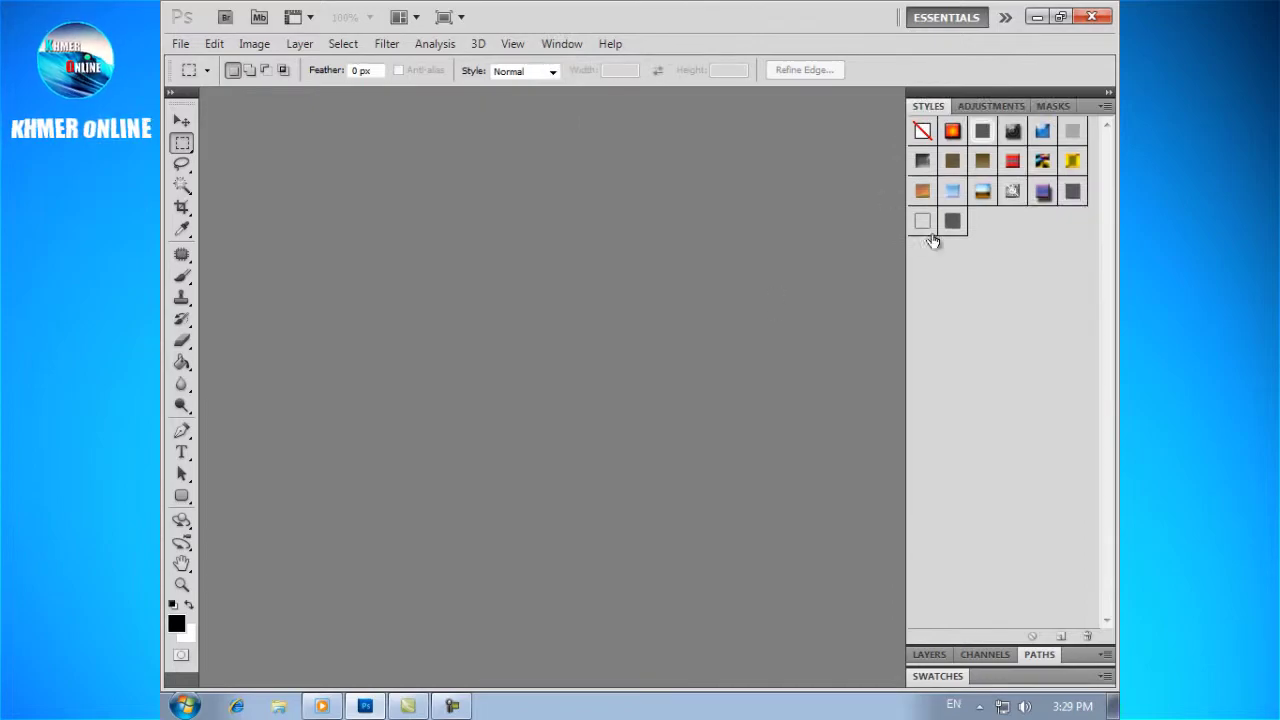
pyautogui.click(562, 46)
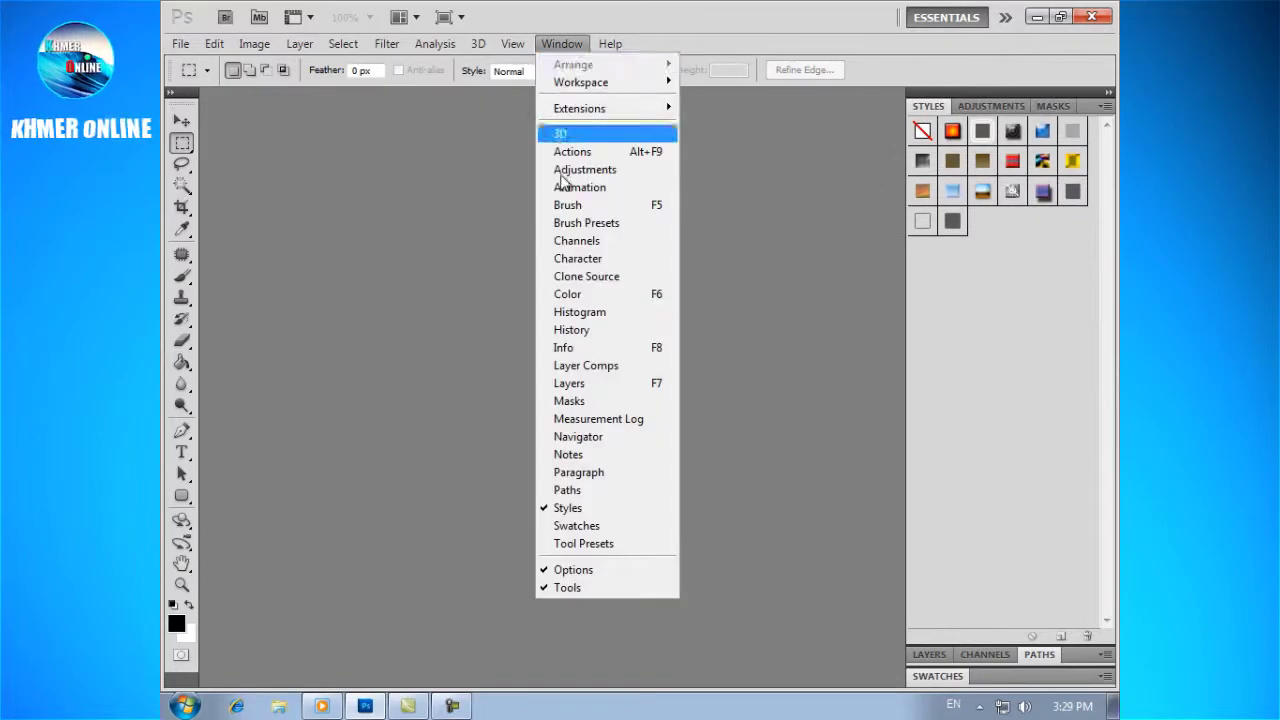
pyautogui.click(590, 508)
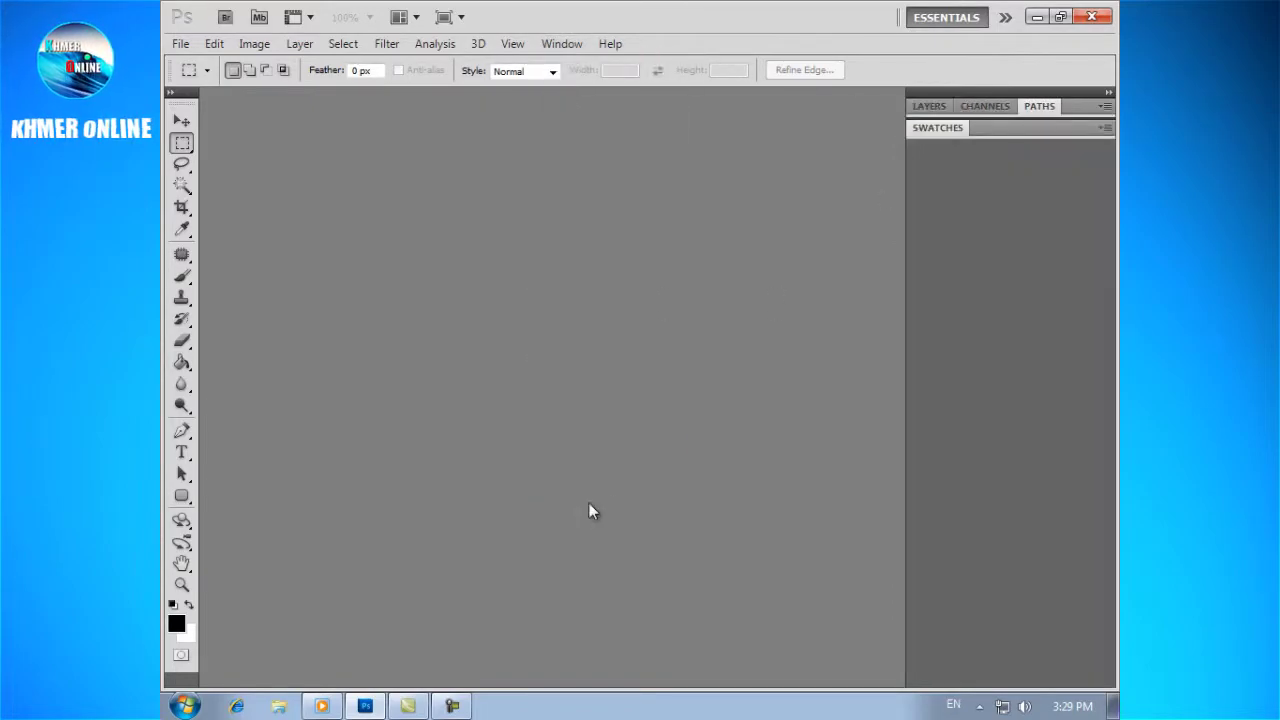
# Close the Layers, Channels and Paths panel group
pyautogui.click(548, 46)
pyautogui.click(548, 46)
pyautogui.click(572, 45)
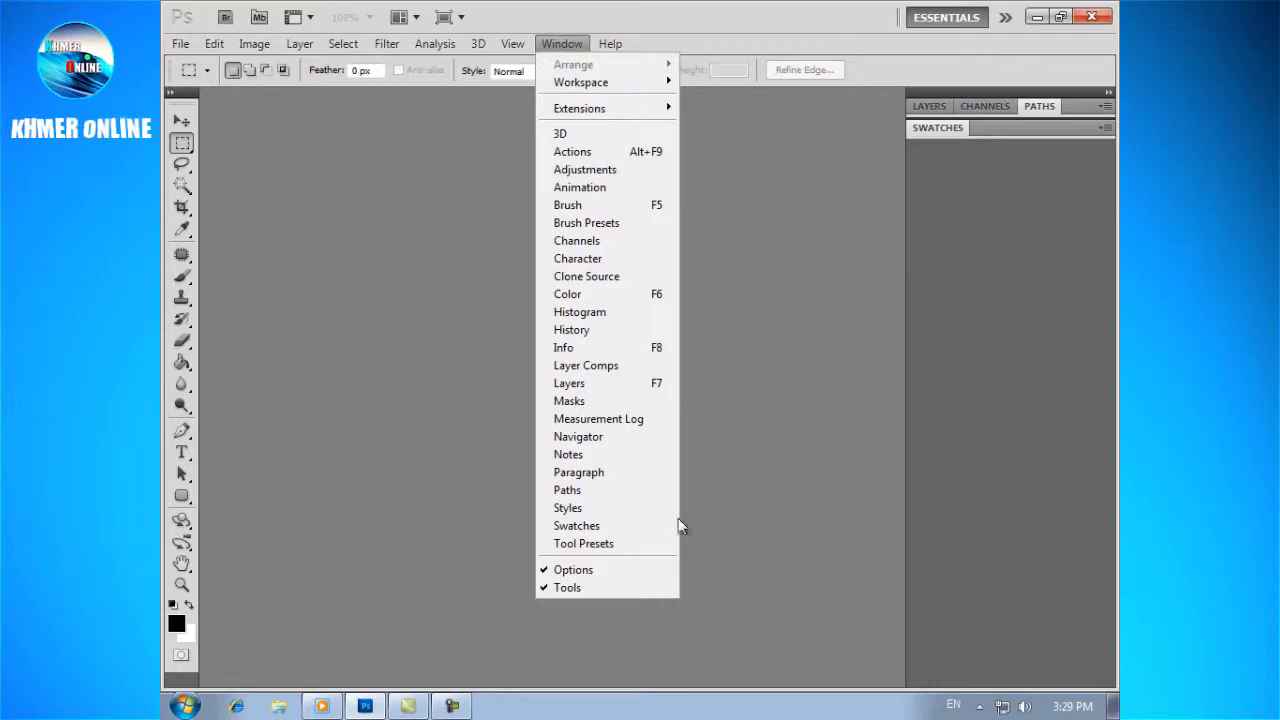
pyautogui.click(898, 408)
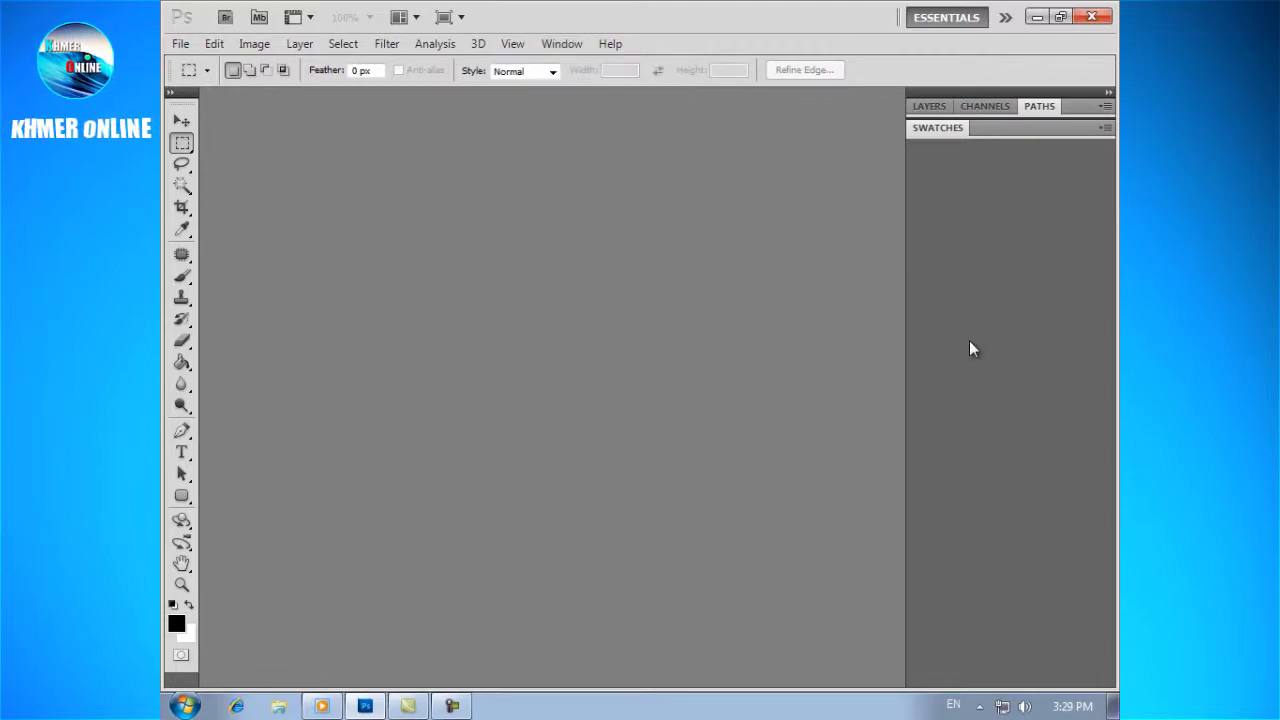
pyautogui.click(1042, 106)
pyautogui.click(562, 45)
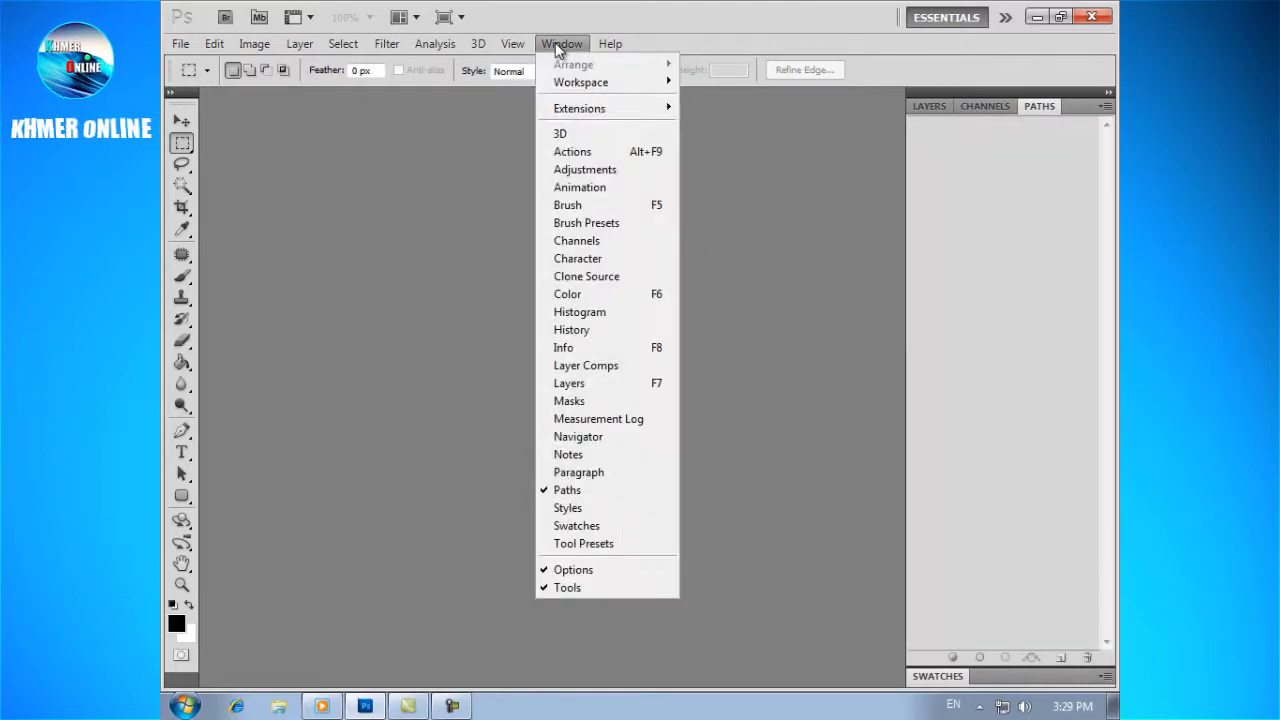
pyautogui.click(610, 489)
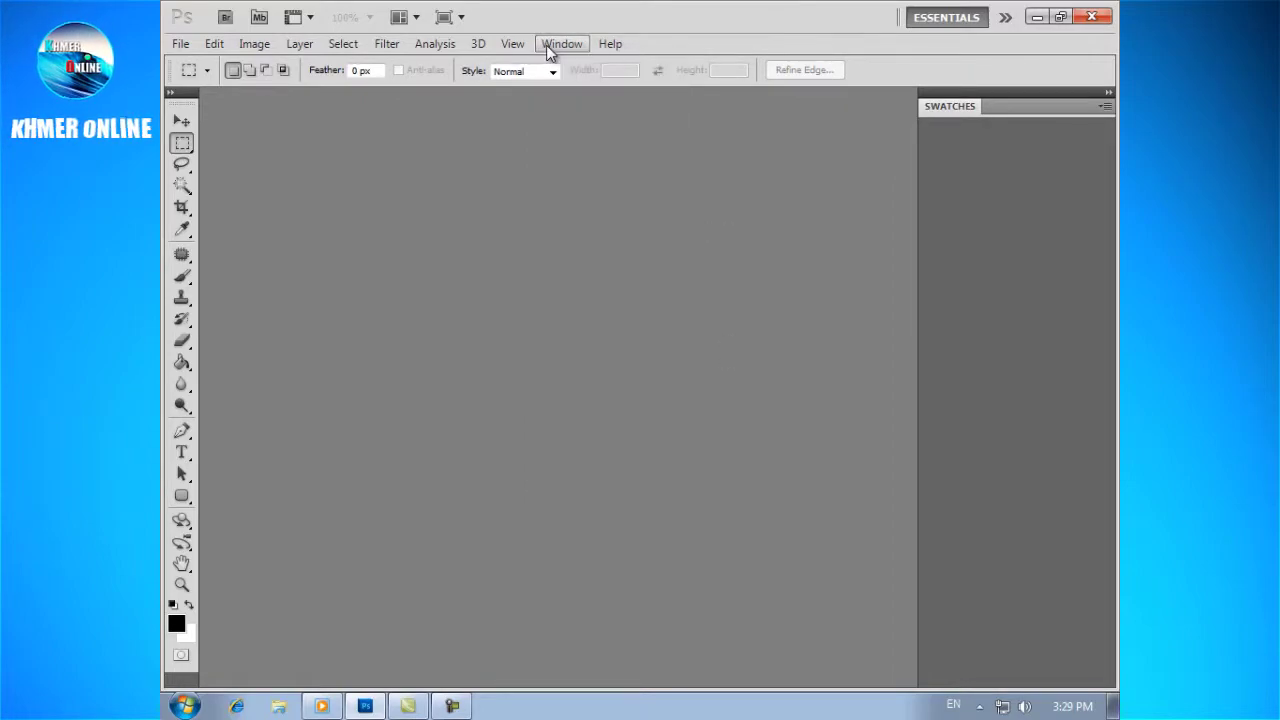
# Expand the Swatches panel, then hide it from the Window menu
pyautogui.click(954, 108)
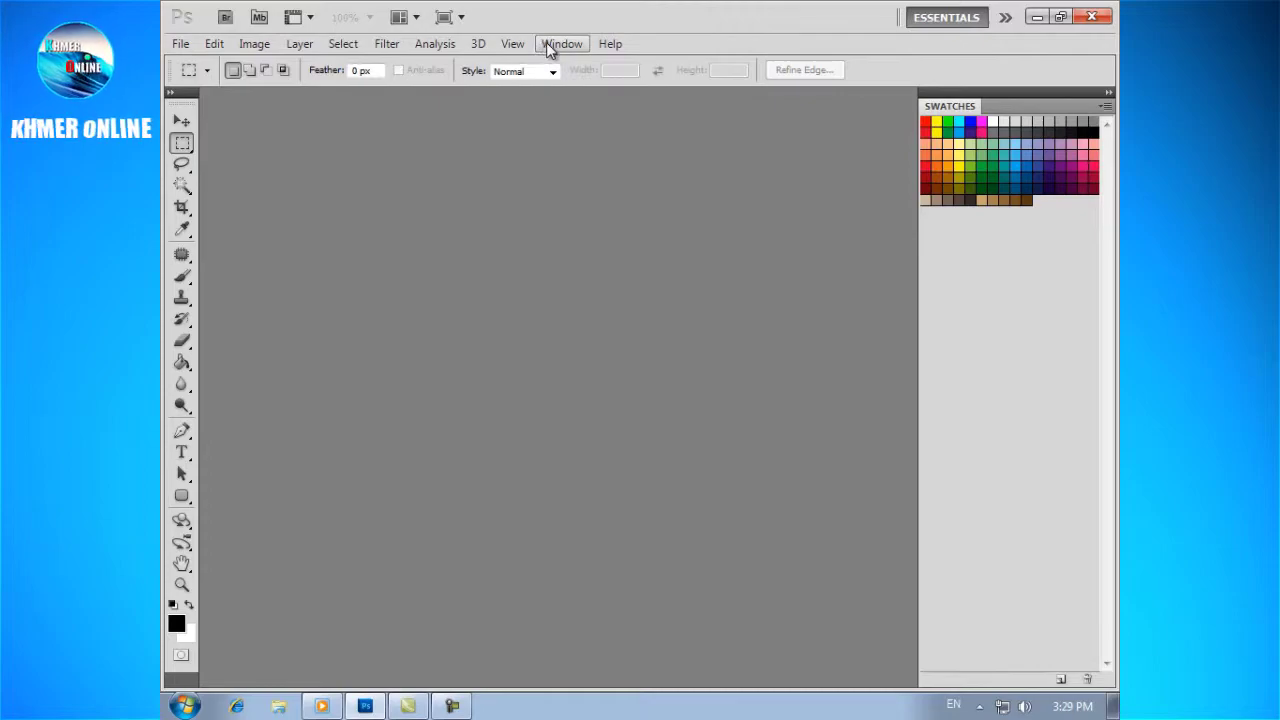
pyautogui.click(550, 43)
pyautogui.click(618, 525)
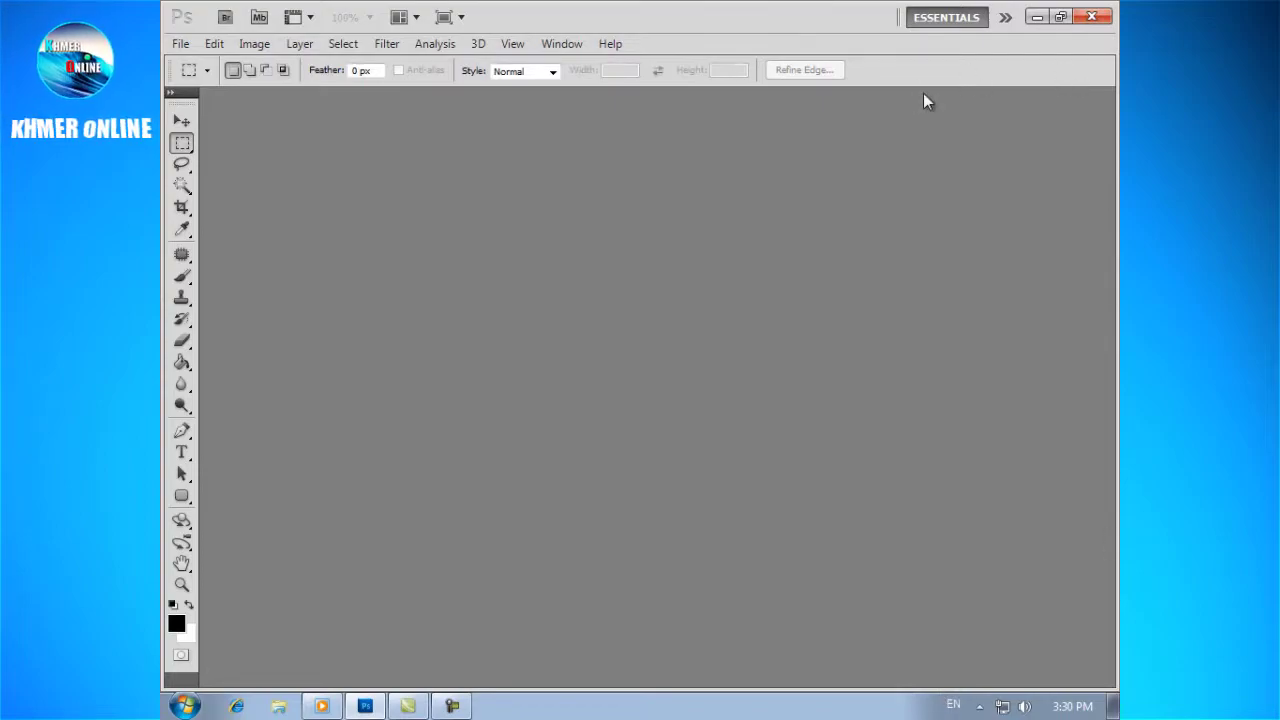
# Bring back the Swatches, Layers/Channels/Paths and Adjustments panels from the Window menu
pyautogui.click(564, 43)
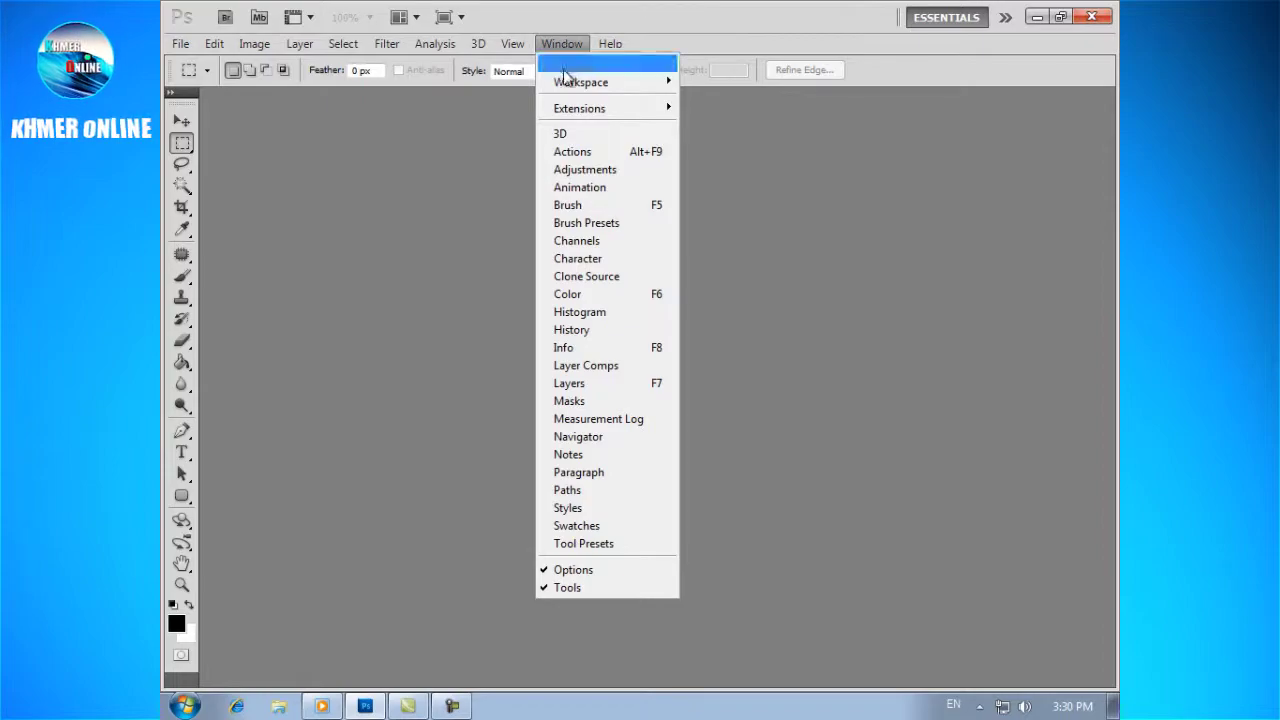
pyautogui.click(626, 525)
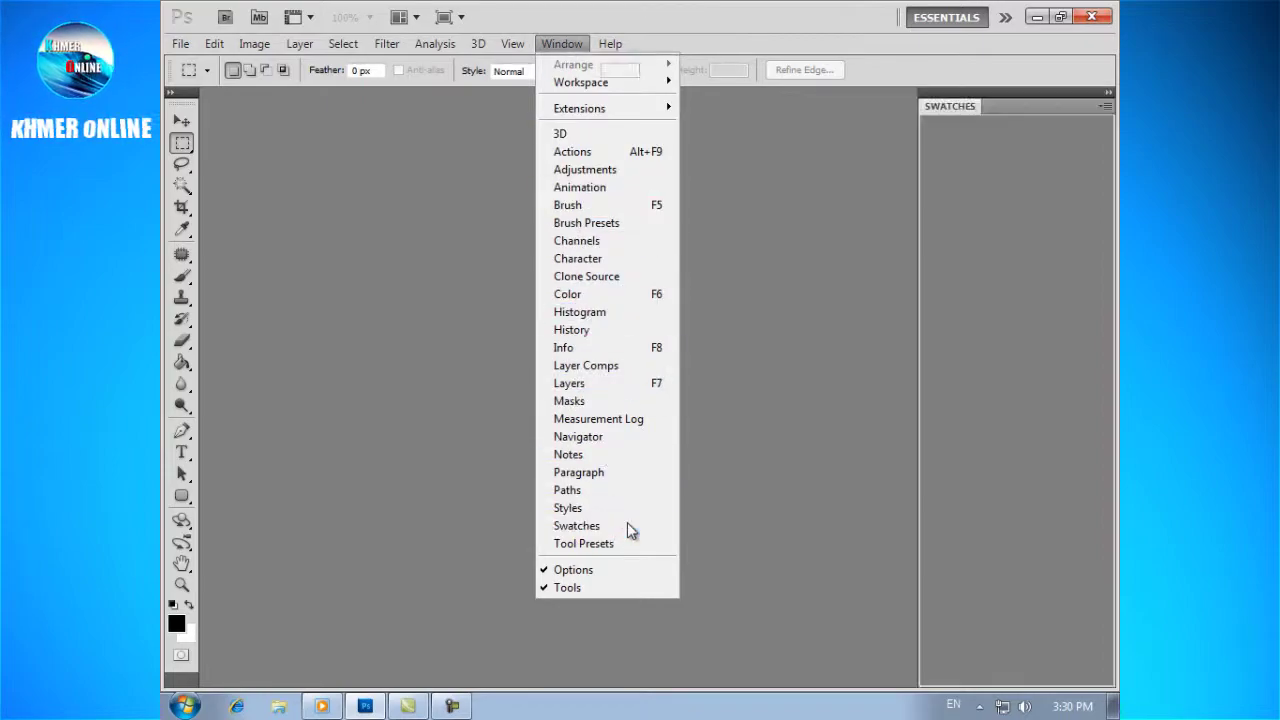
pyautogui.click(561, 43)
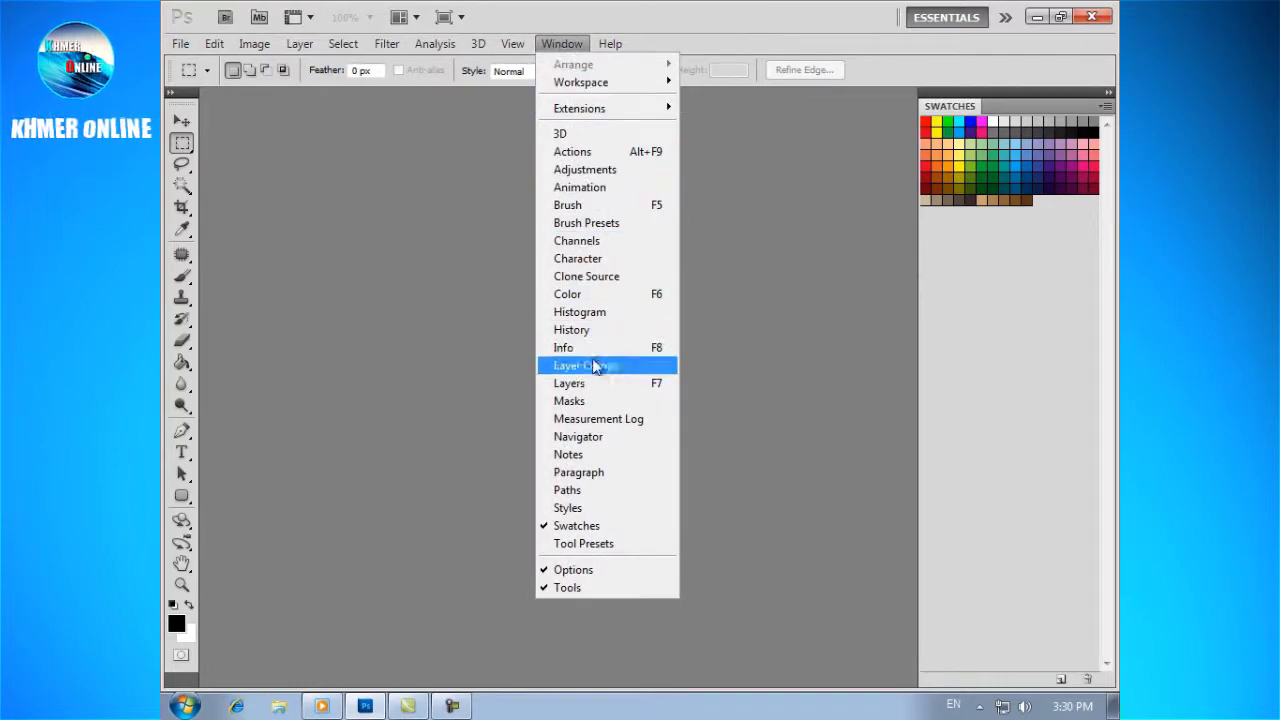
pyautogui.click(597, 488)
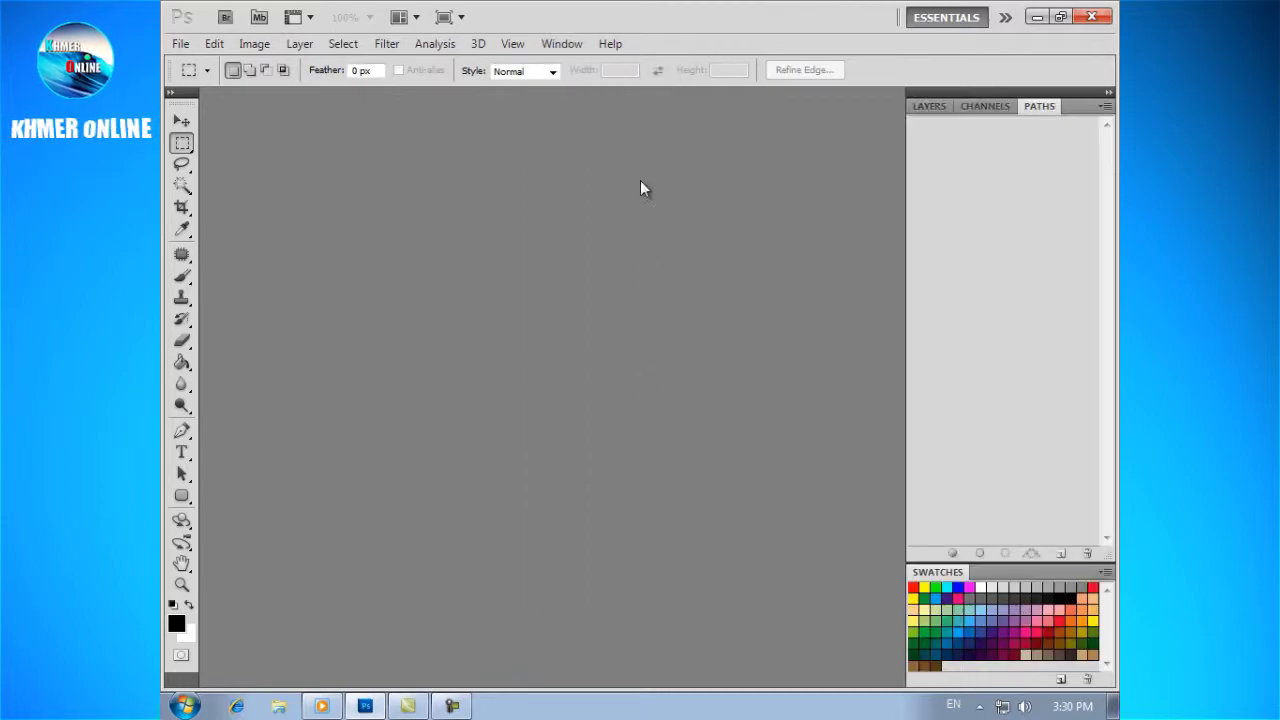
pyautogui.click(562, 44)
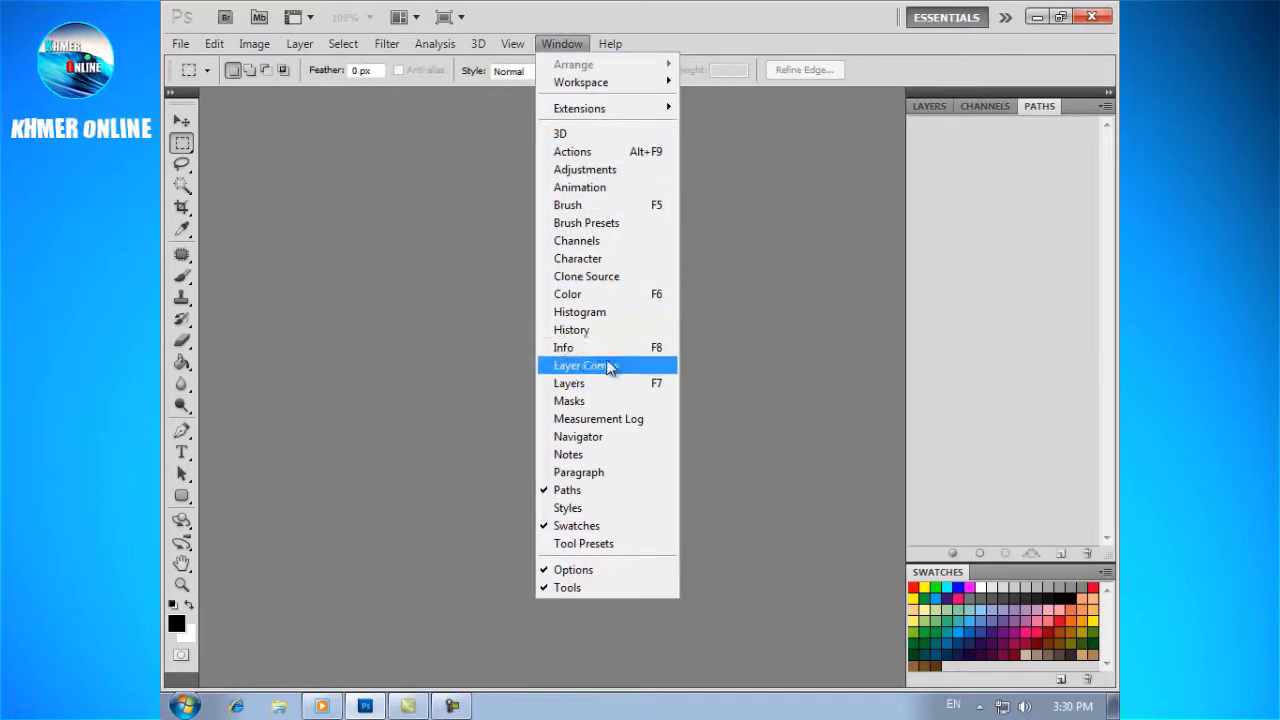
pyautogui.click(595, 172)
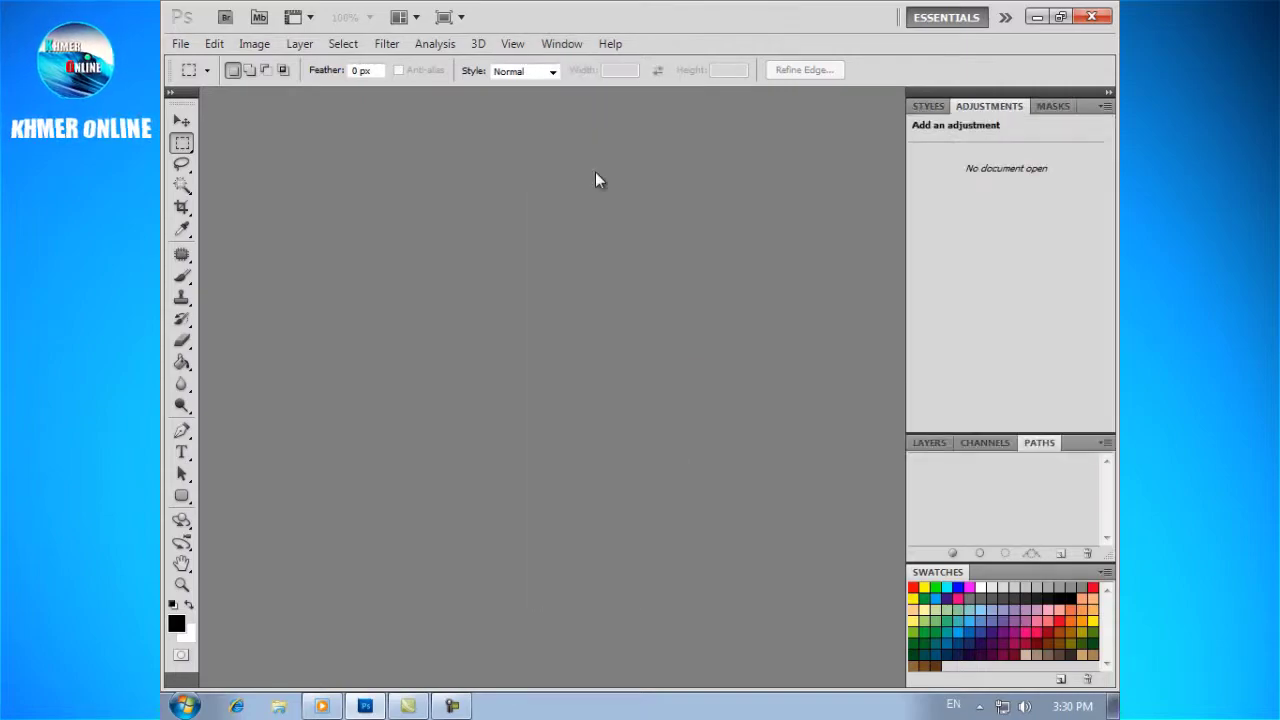
# Show the Animation timeline panel briefly, then hide it again
pyautogui.click(556, 44)
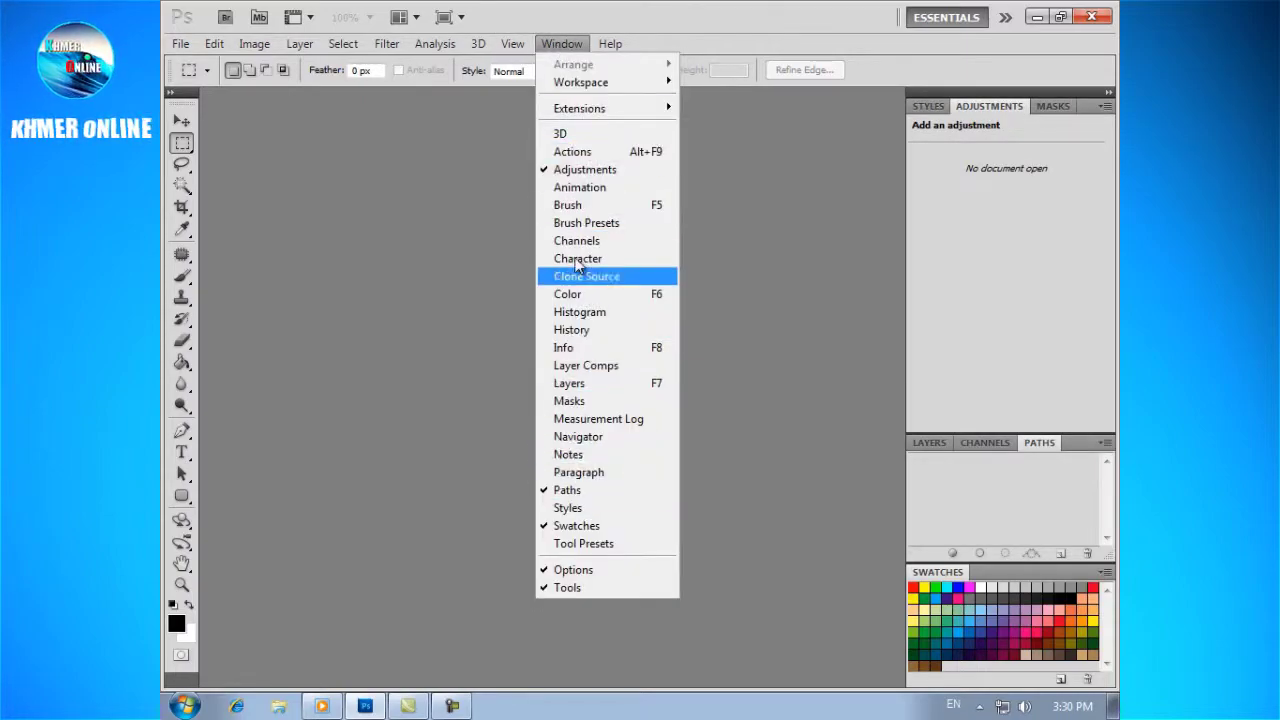
pyautogui.click(580, 187)
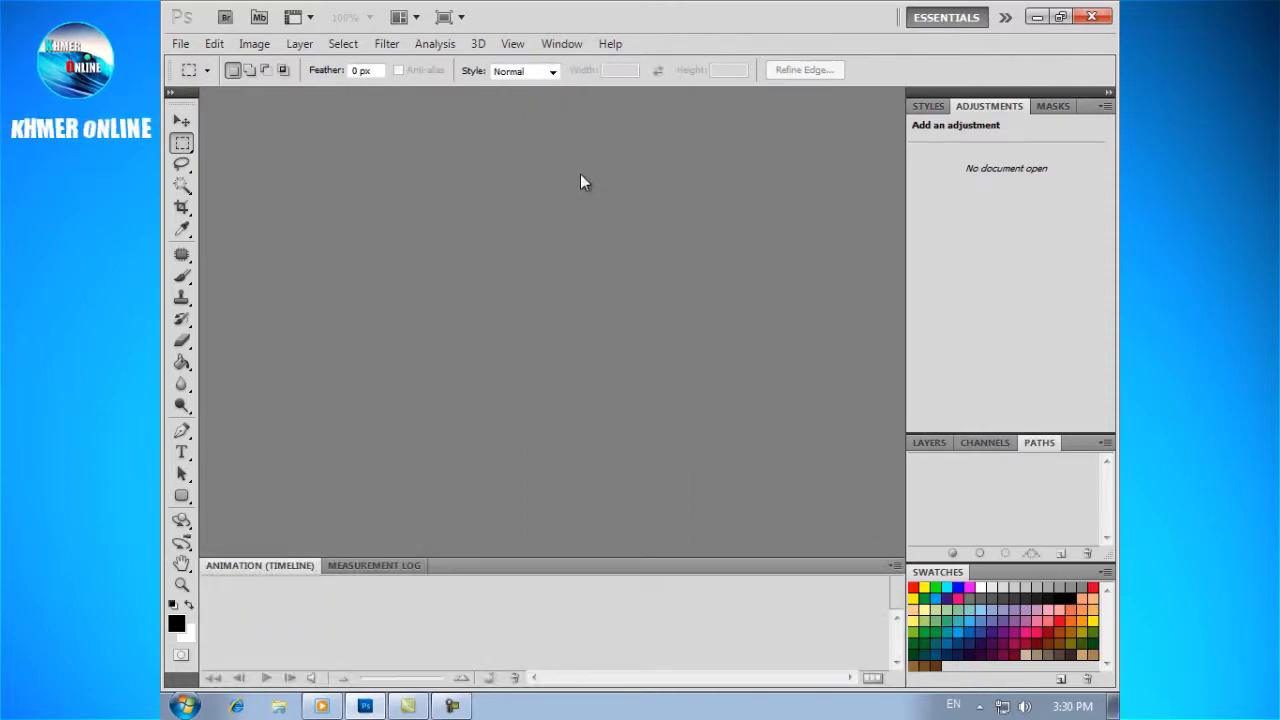
pyautogui.click(560, 44)
pyautogui.click(580, 187)
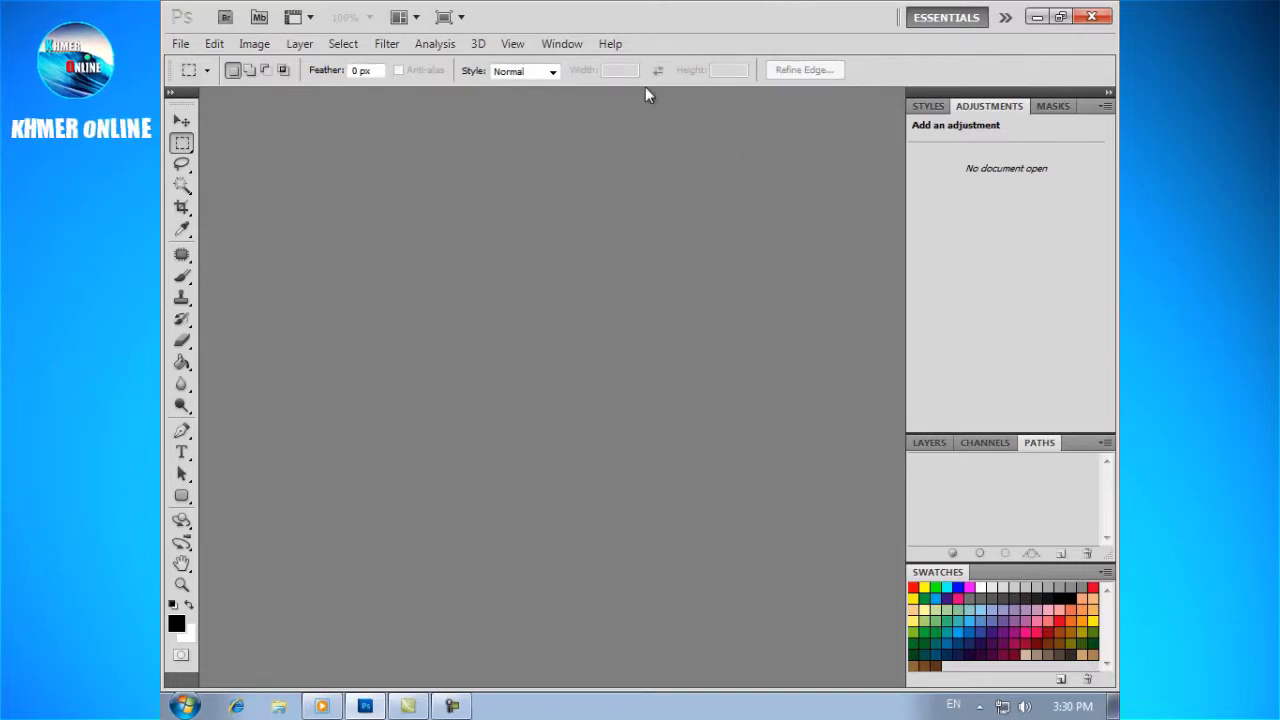
pyautogui.click(564, 45)
pyautogui.moveTo(600, 82)
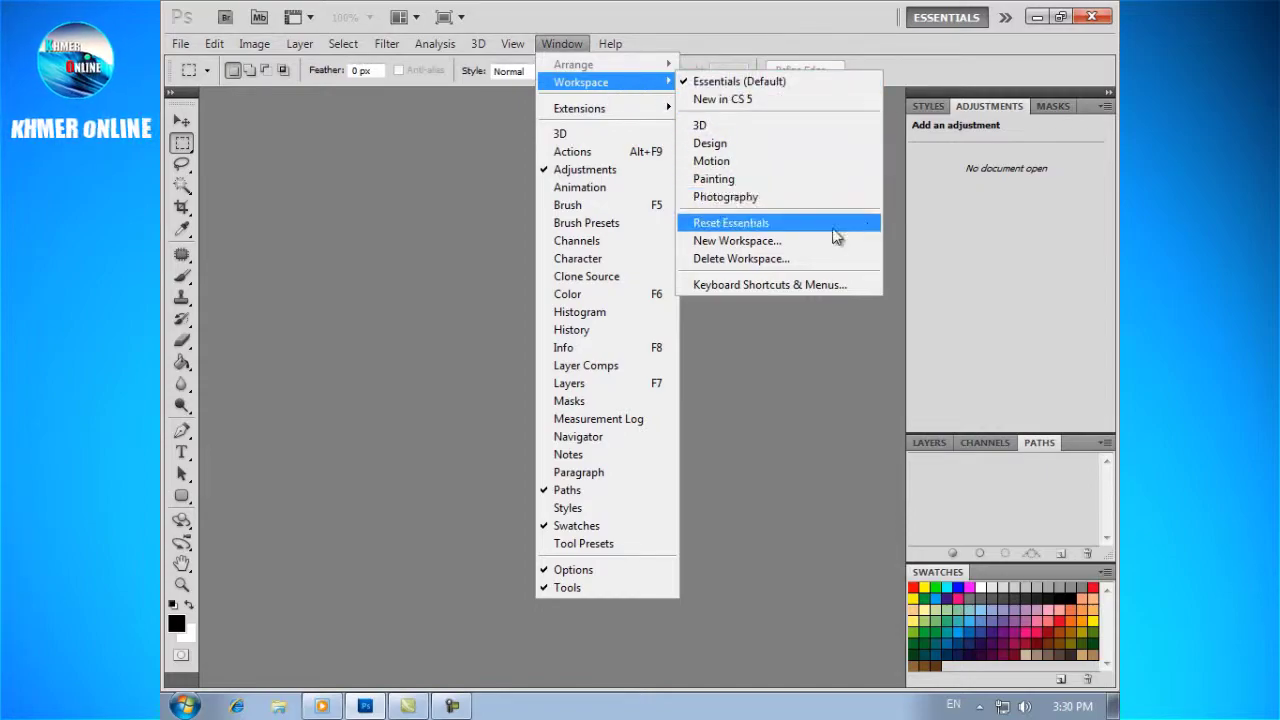
# Choose Reset Essentials under Window > Workspace to restore the default panel groups
pyautogui.click(1008, 32)
pyautogui.click(1006, 26)
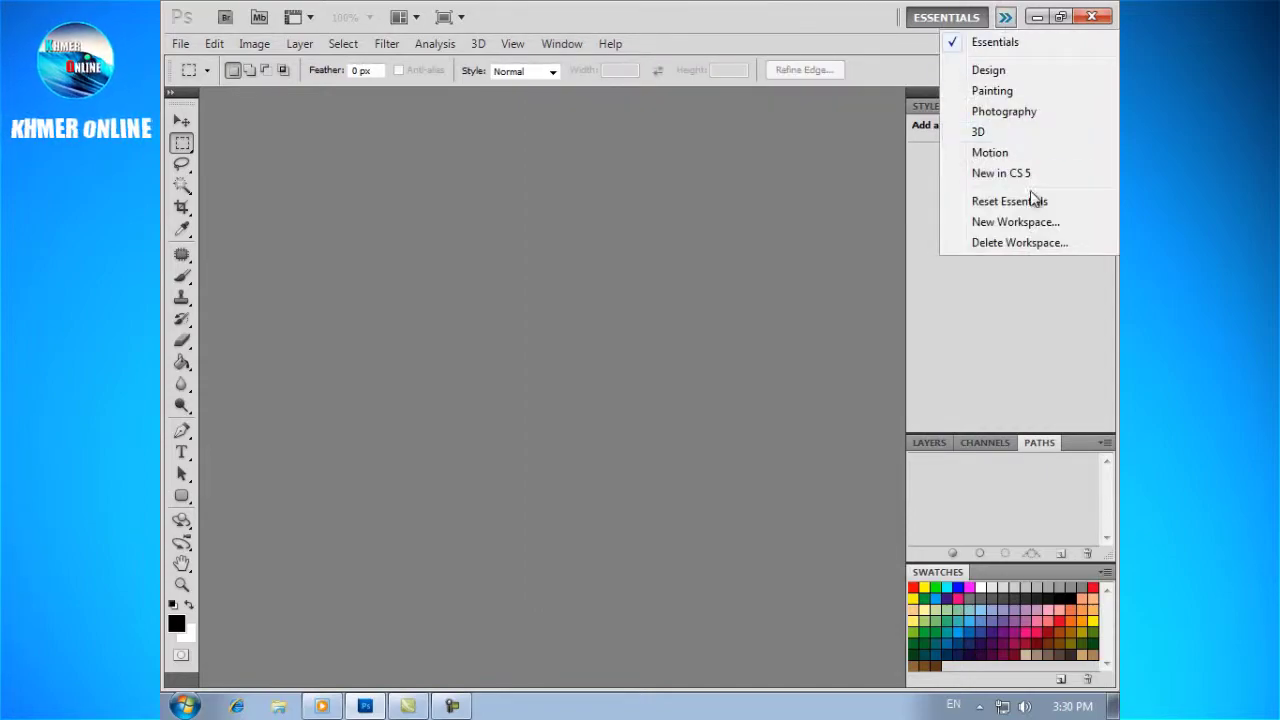
pyautogui.click(561, 44)
pyautogui.moveTo(600, 82)
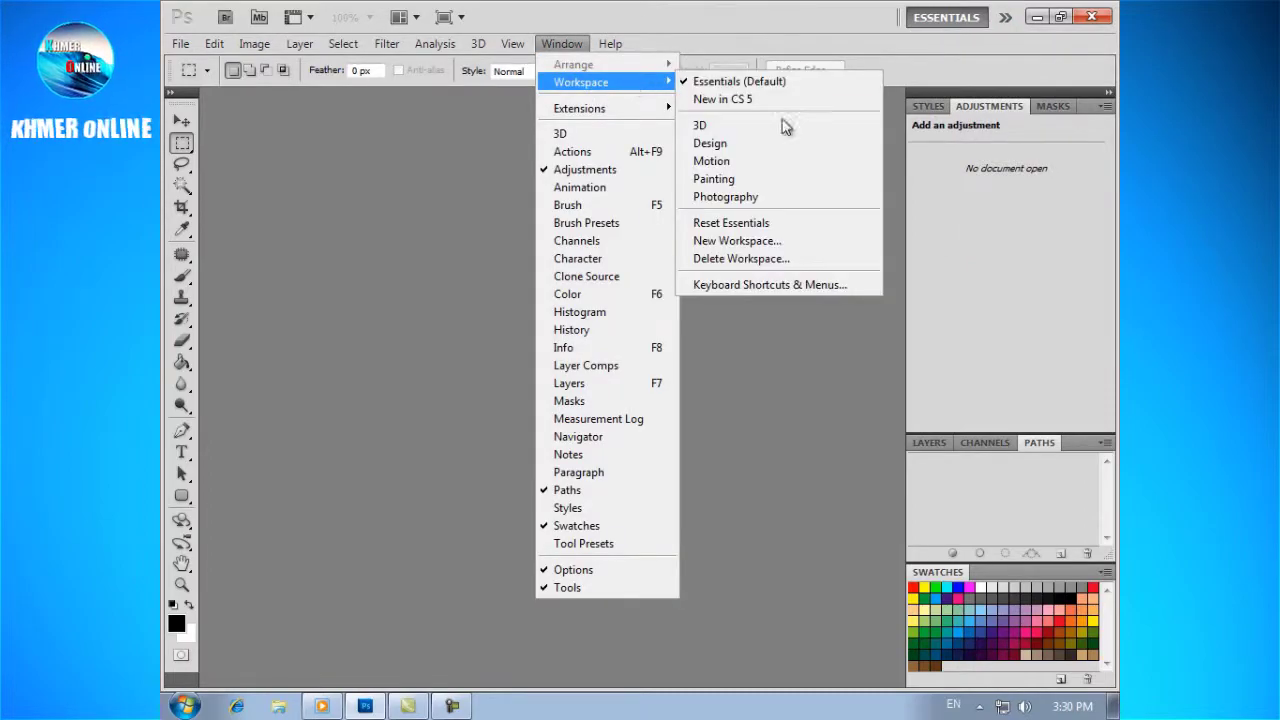
pyautogui.click(828, 222)
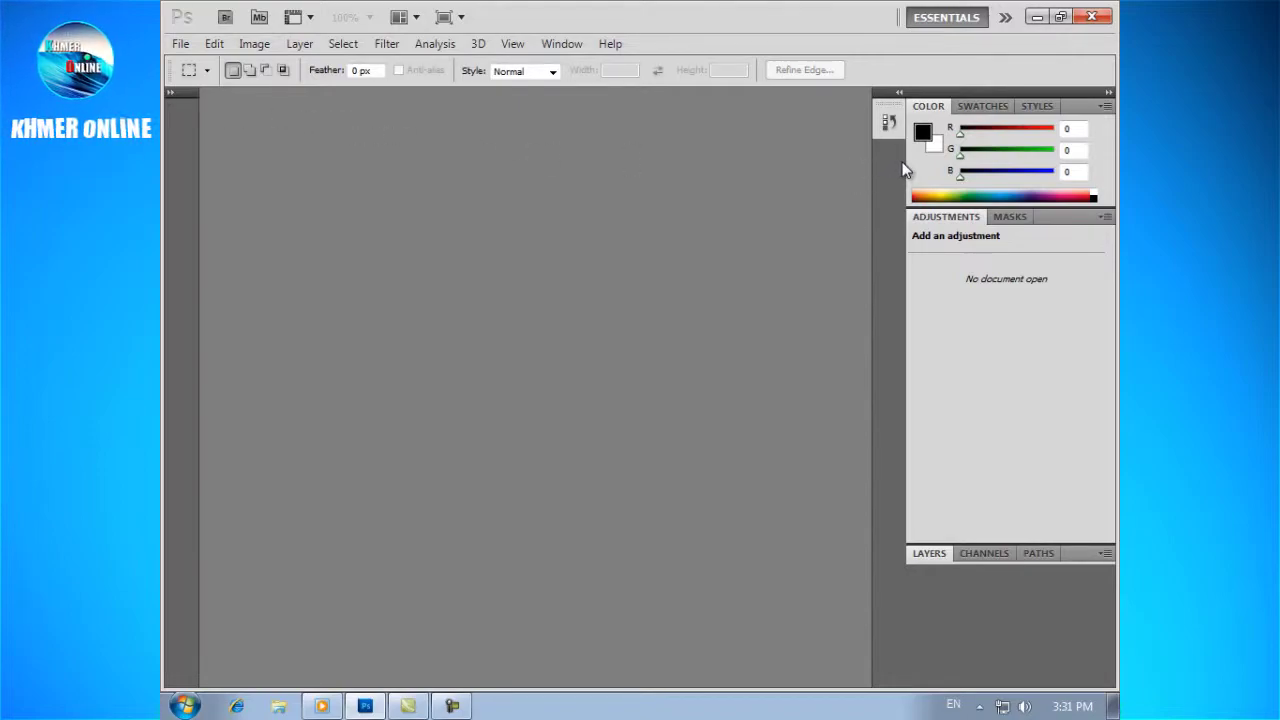
# Dock the Tools panel beside the right-hand panels, switch it to two columns, then back to one
pyautogui.moveTo(904, 170); pyautogui.dragTo(904, 170)
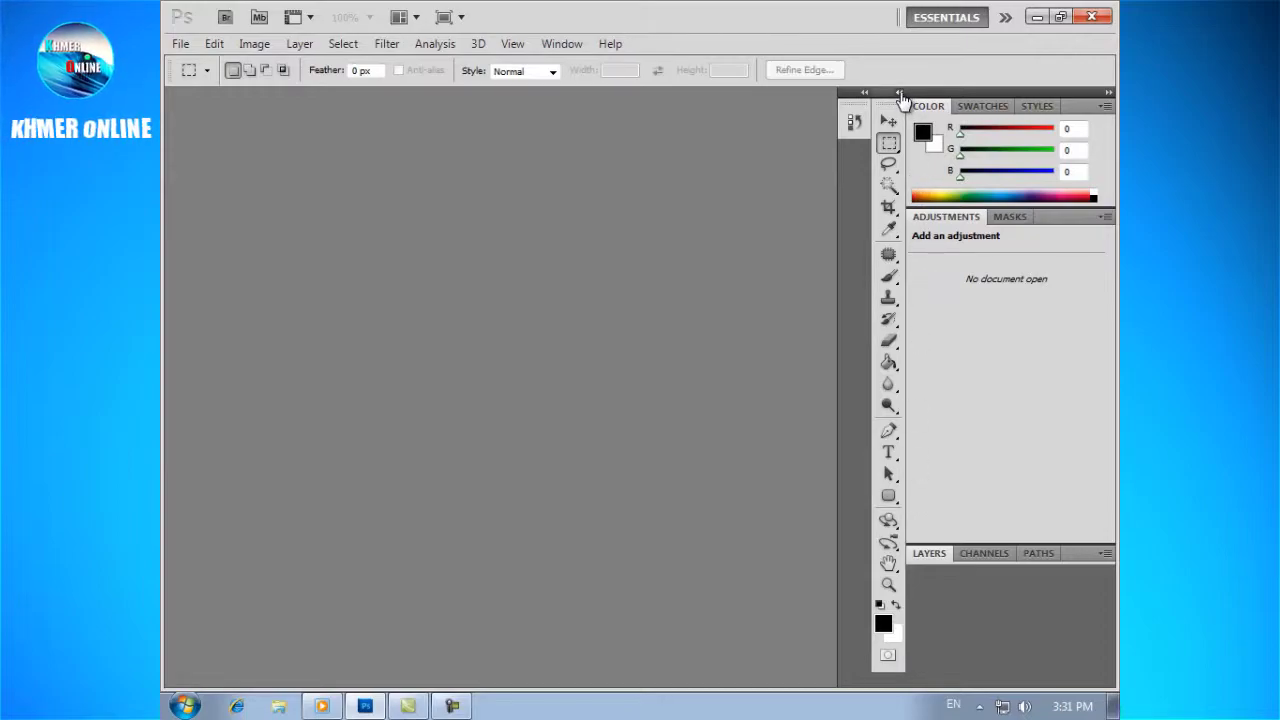
pyautogui.click(899, 93)
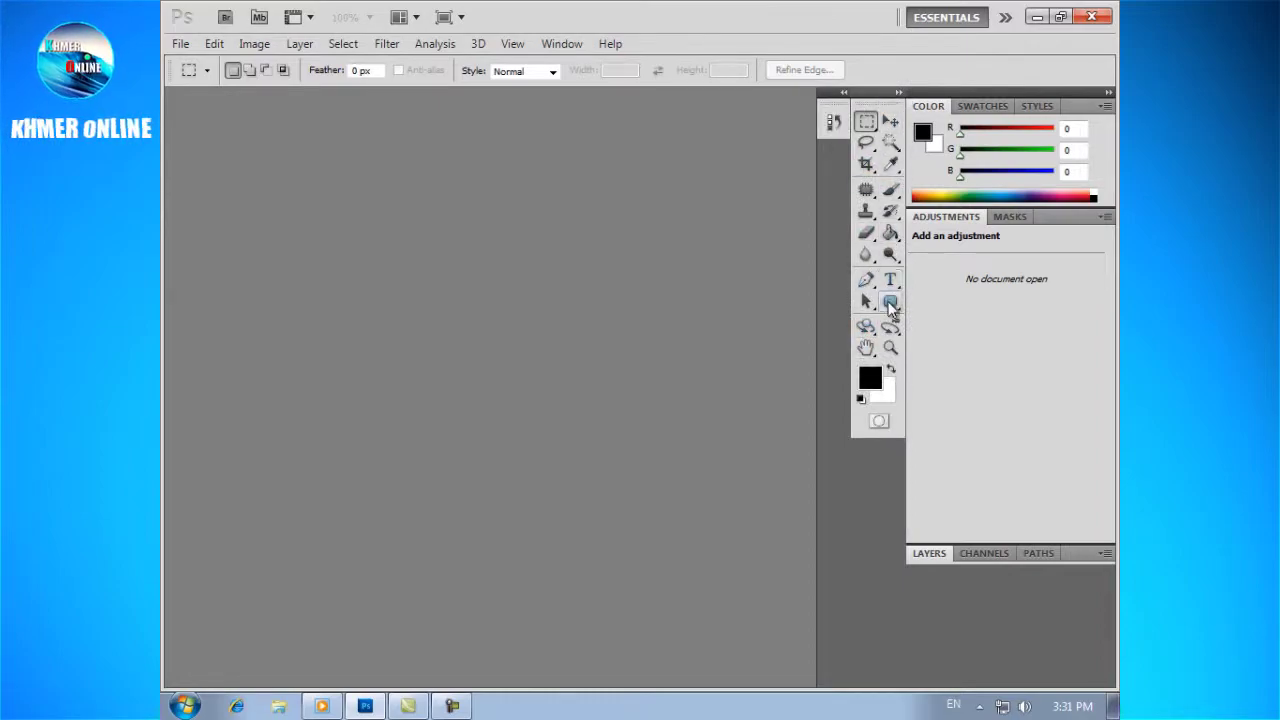
pyautogui.click(899, 93)
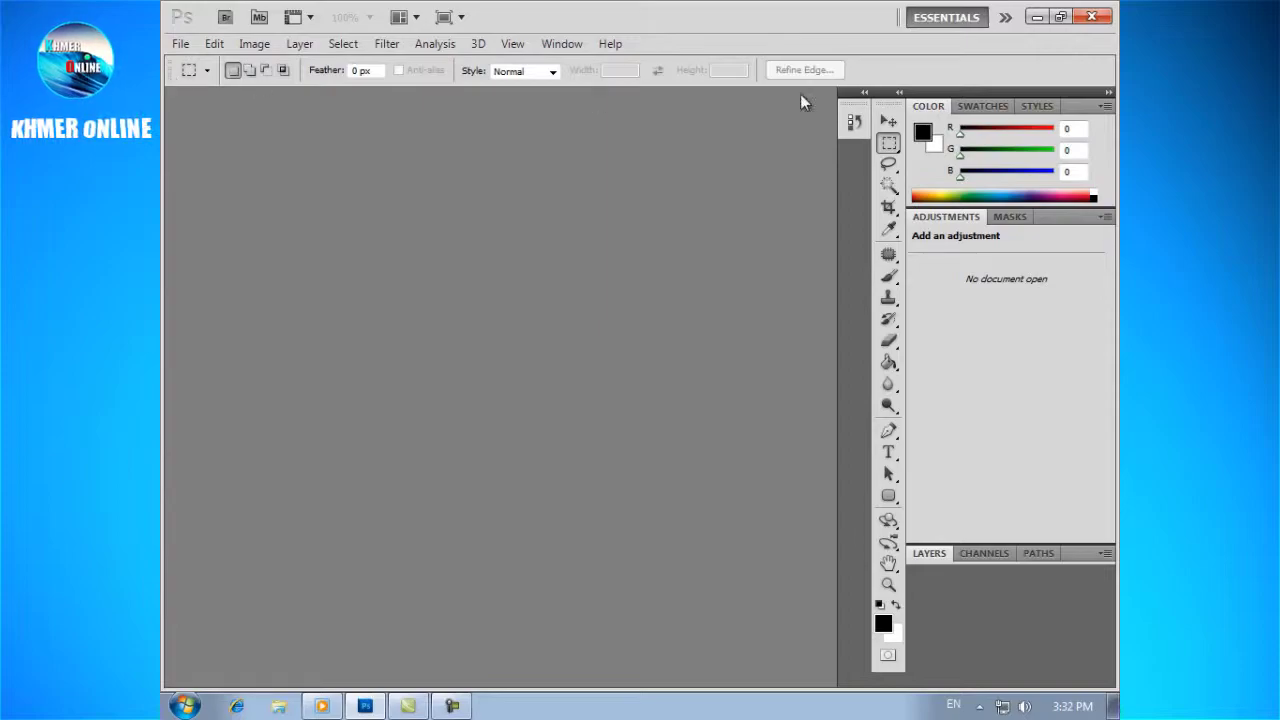
# Try the marquee, lasso, brush, clone, history brush, eraser and bucket tools
pyautogui.click(889, 145)
pyautogui.click(888, 163)
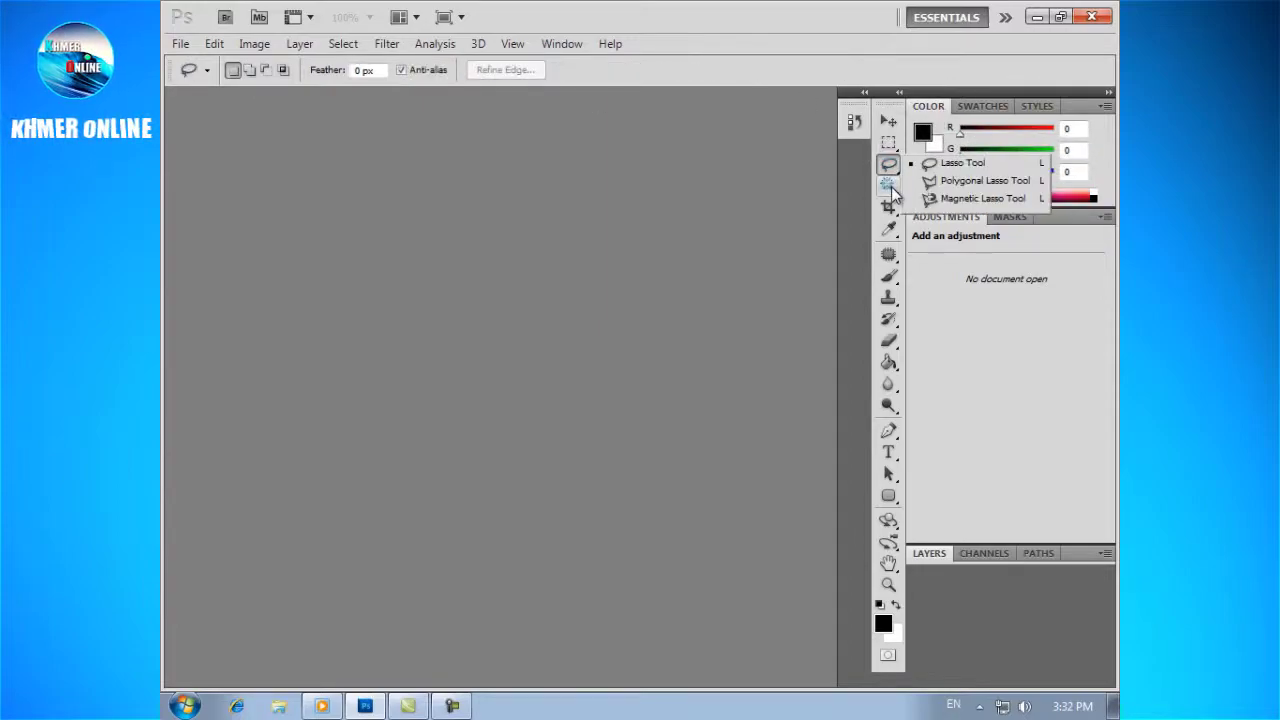
pyautogui.click(888, 276)
pyautogui.click(888, 297)
pyautogui.click(888, 318)
pyautogui.click(888, 340)
pyautogui.click(888, 362)
# Select the Move tool and reset Essentials from the workspace switcher
pyautogui.click(888, 120)
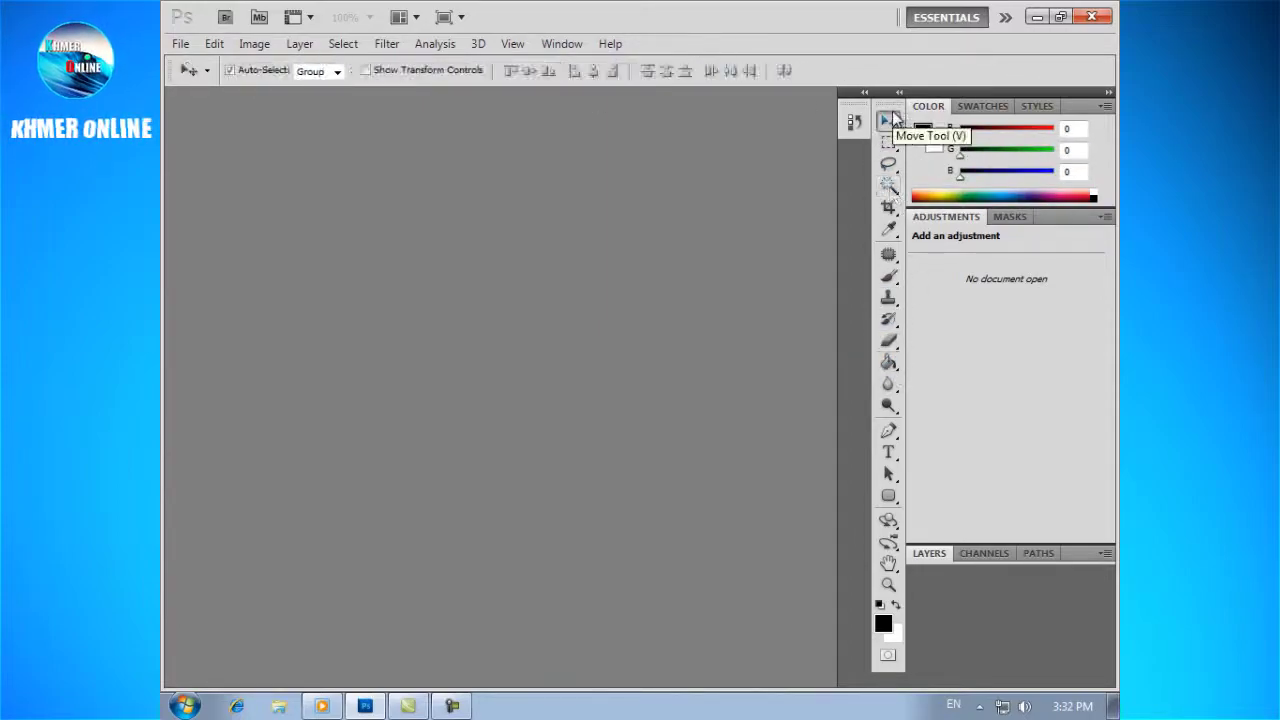
pyautogui.click(1005, 17)
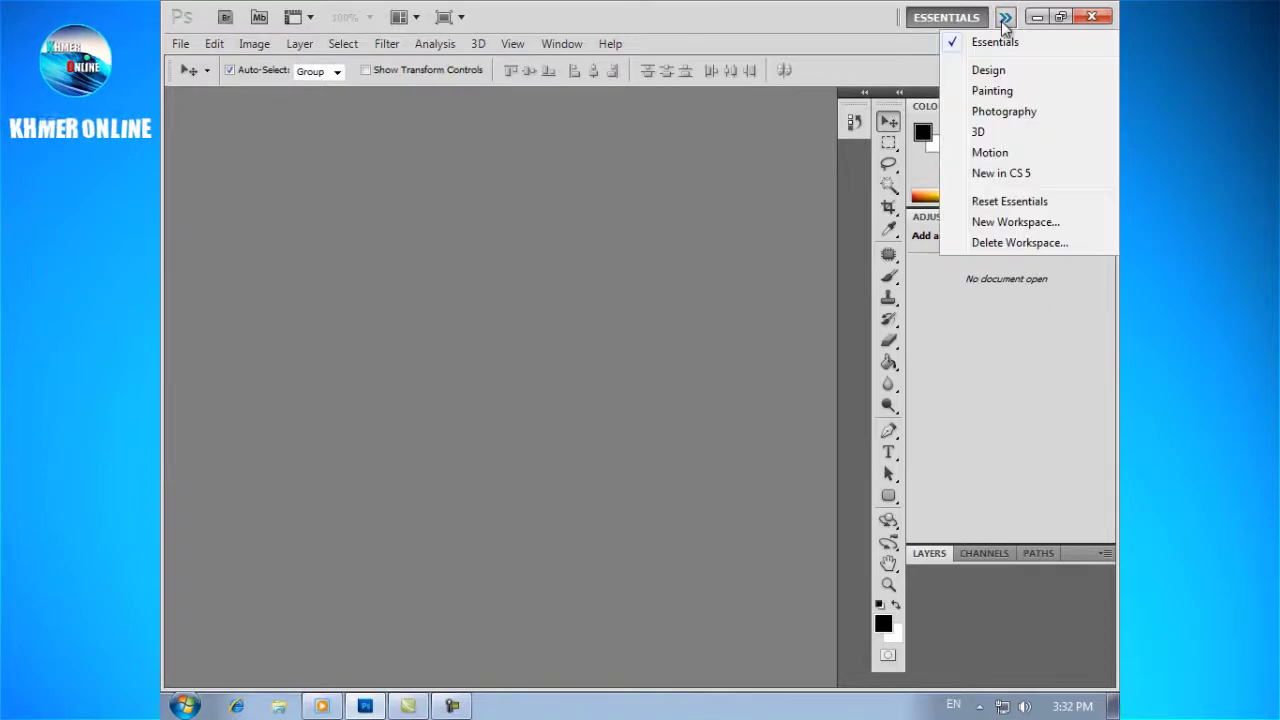
pyautogui.click(1018, 204)
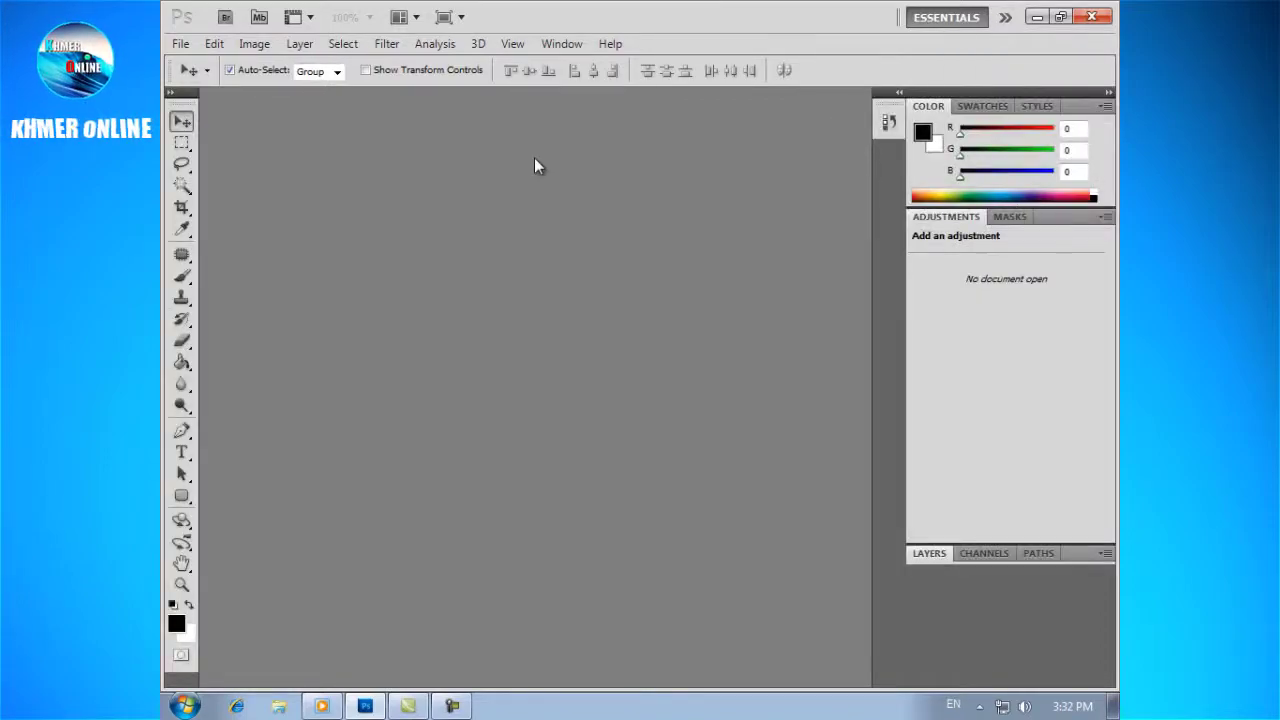